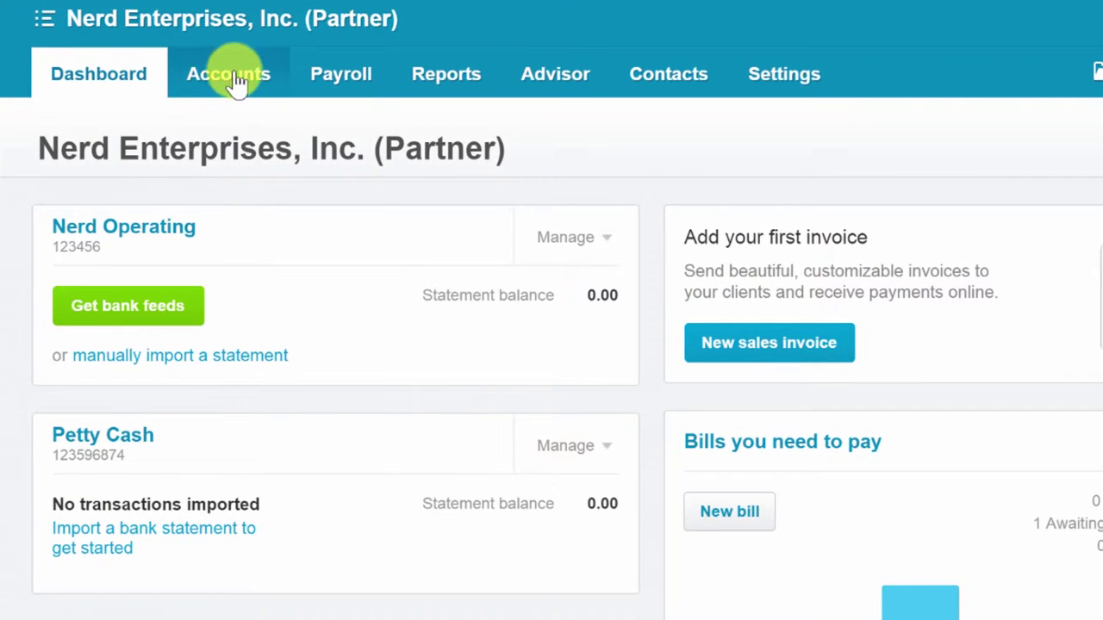
Go to Accounts > Bank Accounts and start adding an ordinary bank account.
left_click(234, 77)
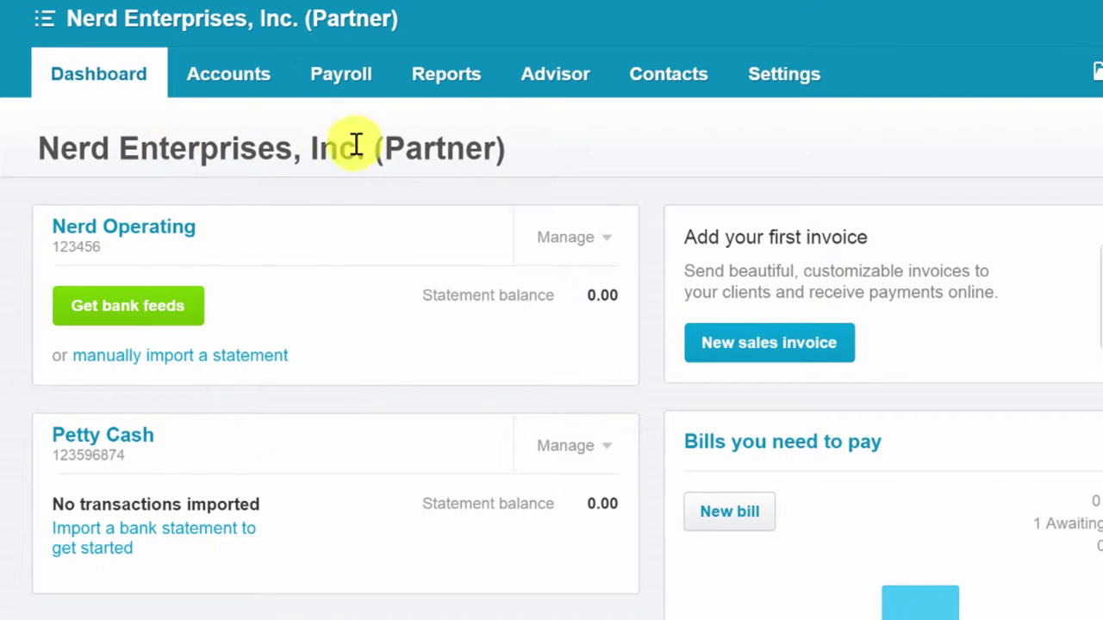
left_click(217, 80)
left_click(245, 131)
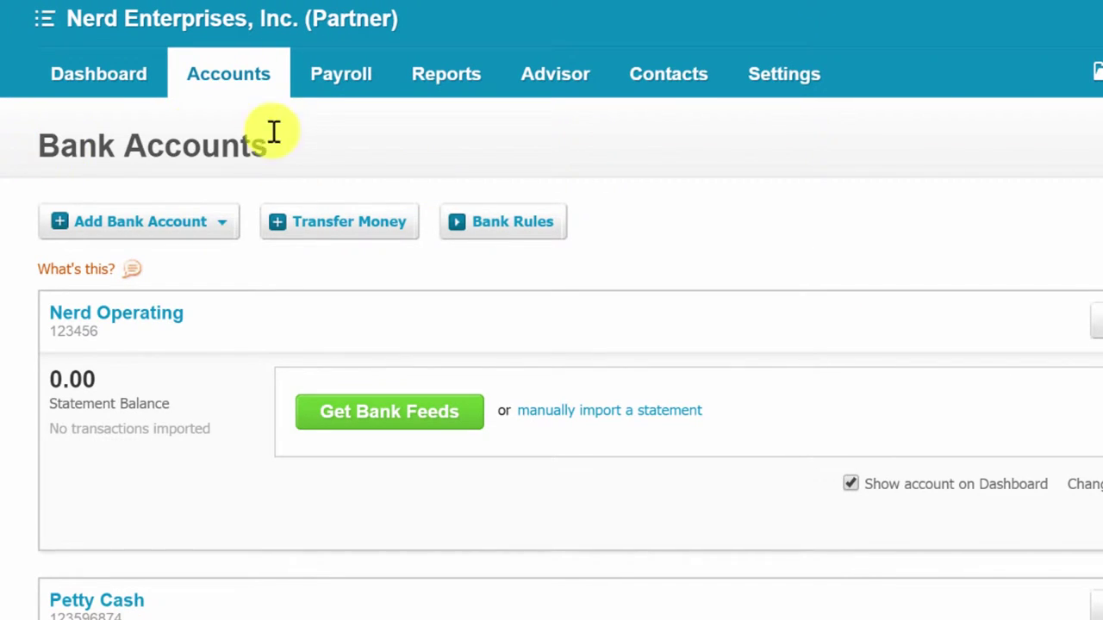
left_click(138, 231)
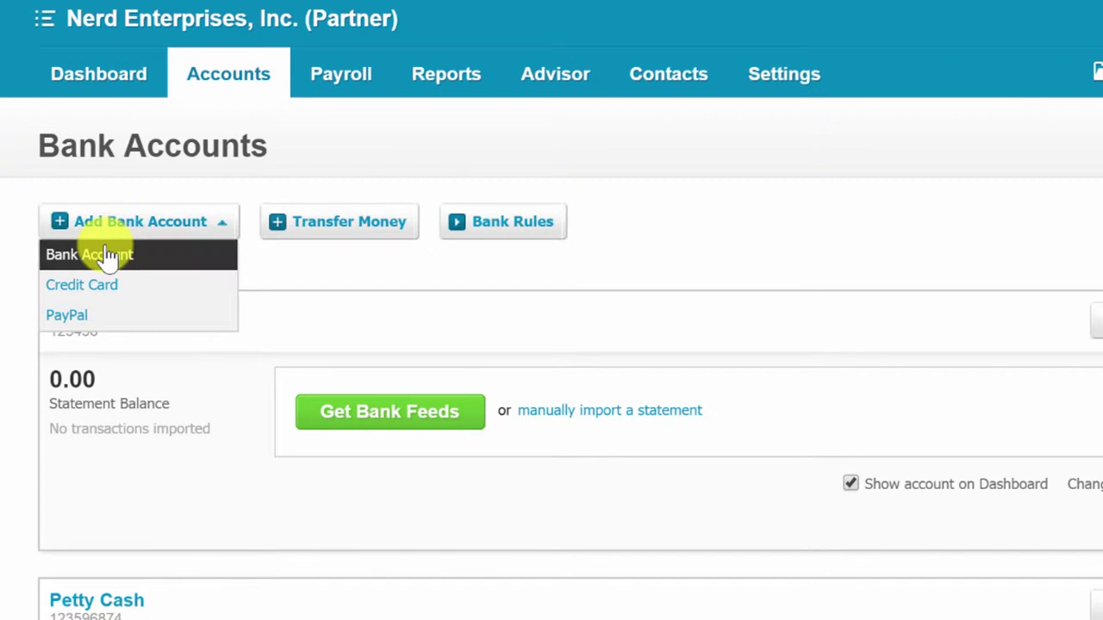
left_click(103, 255)
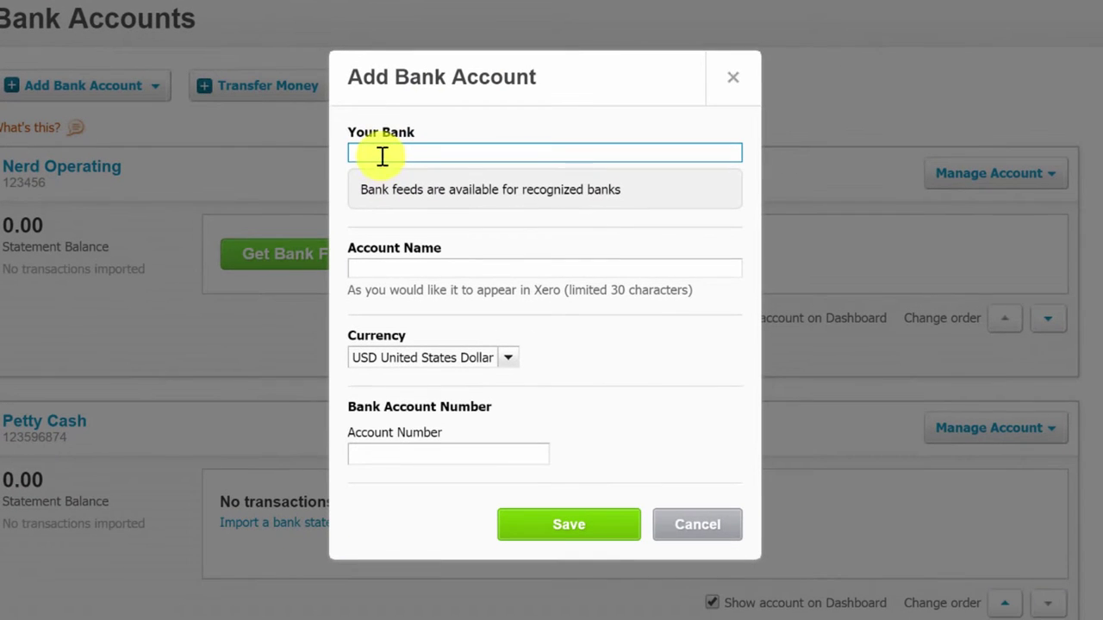
Enter Money In Clearing as bank and account name, account number 123456, and save.
type("Mo")
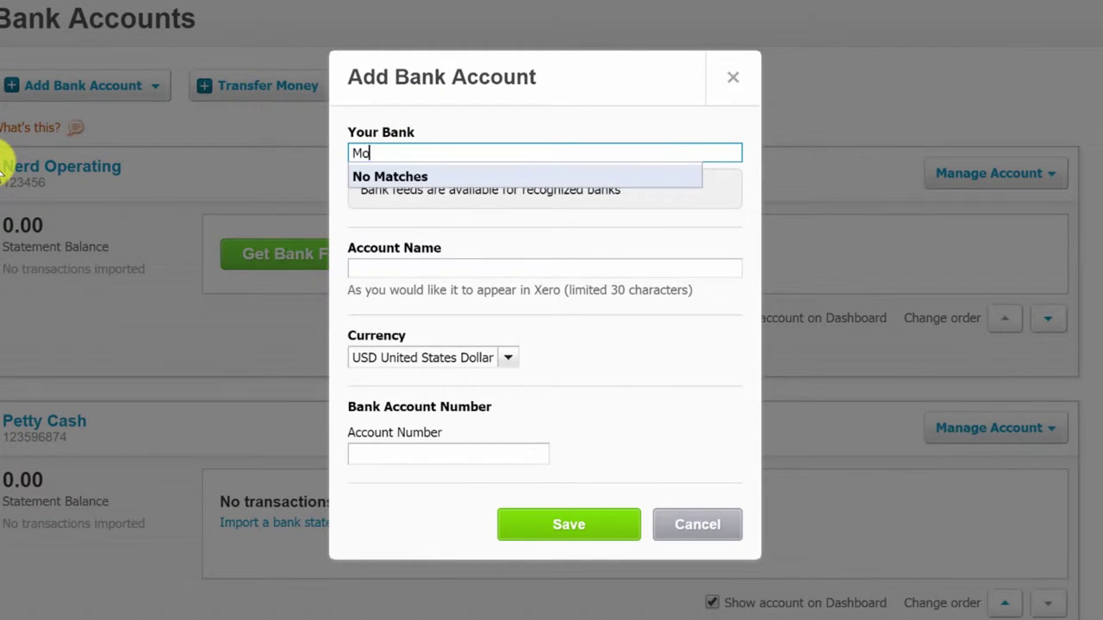
type("ney In Clearing")
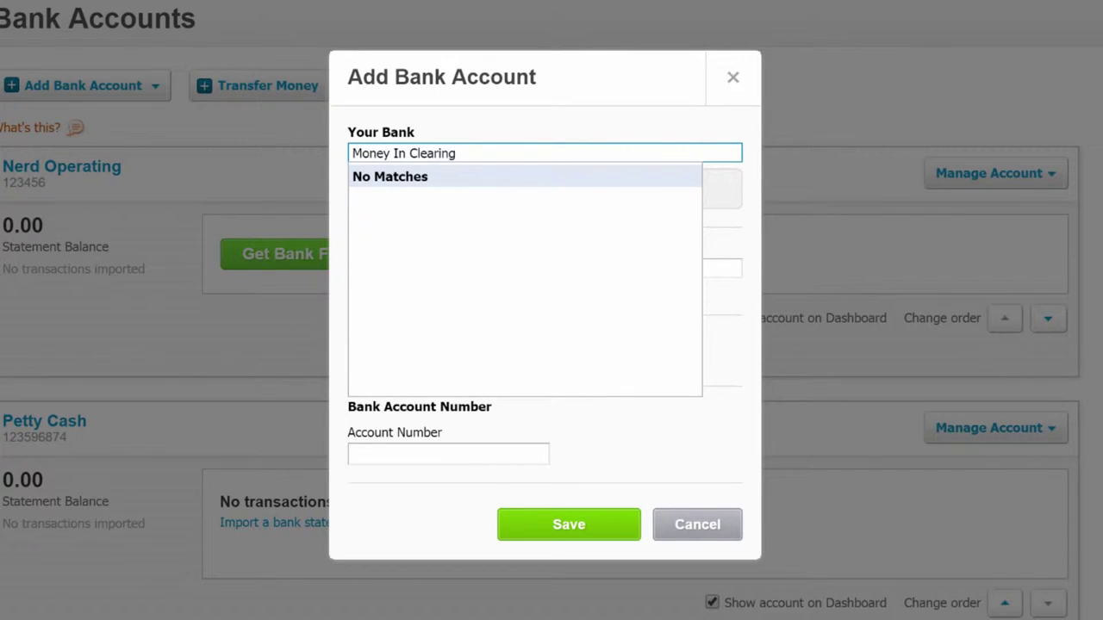
key("Tab")
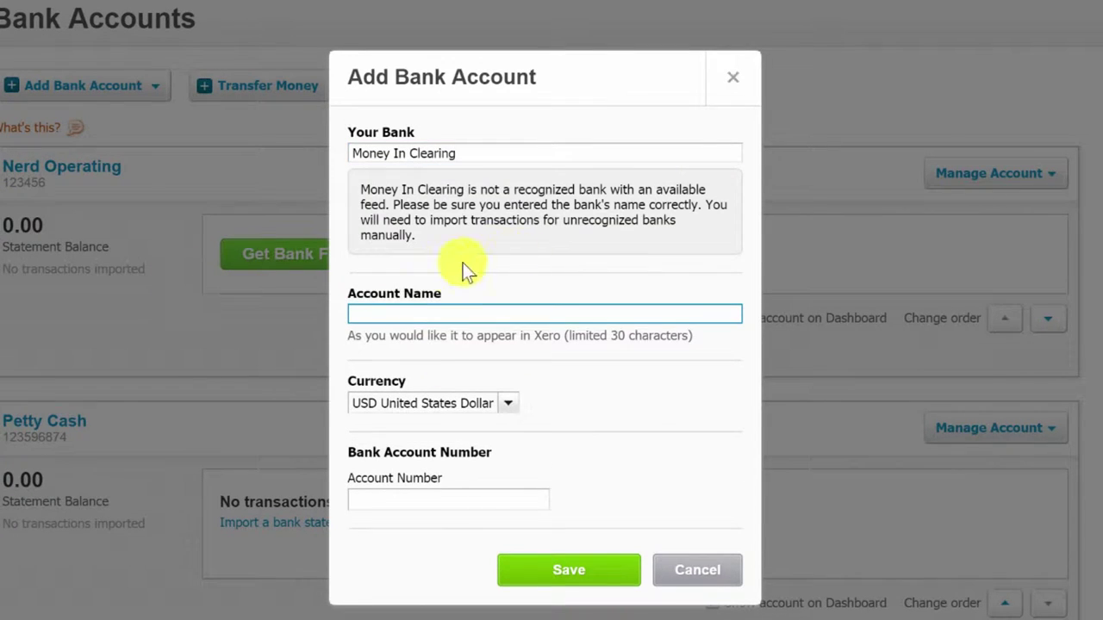
left_click_drag(455, 152, 370, 169)
key("ctrl+c")
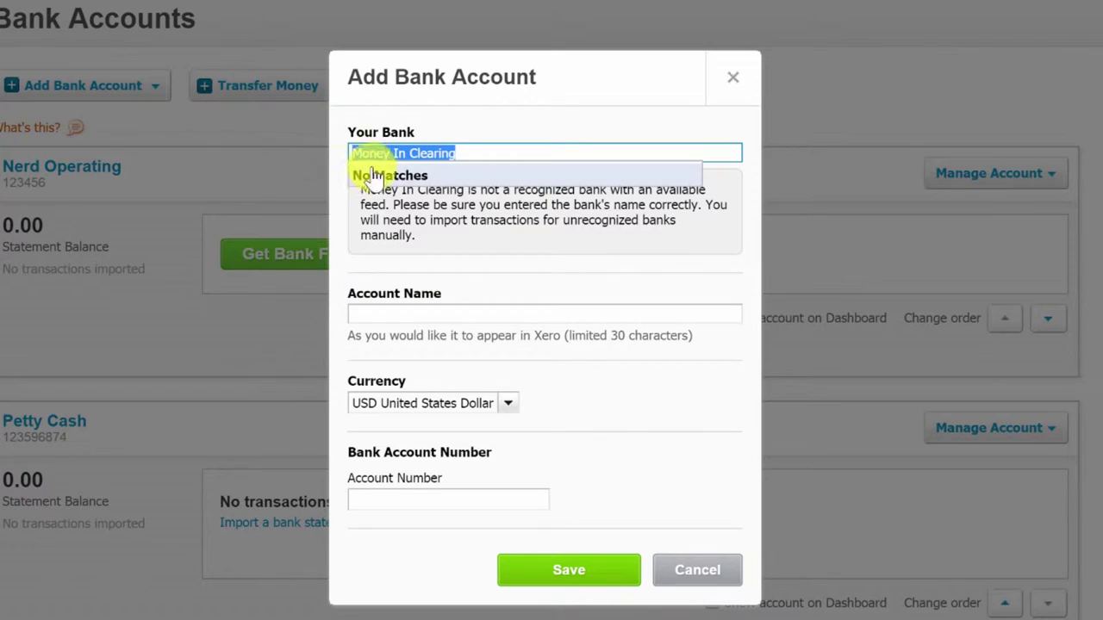
left_click(363, 312)
key("ctrl+v")
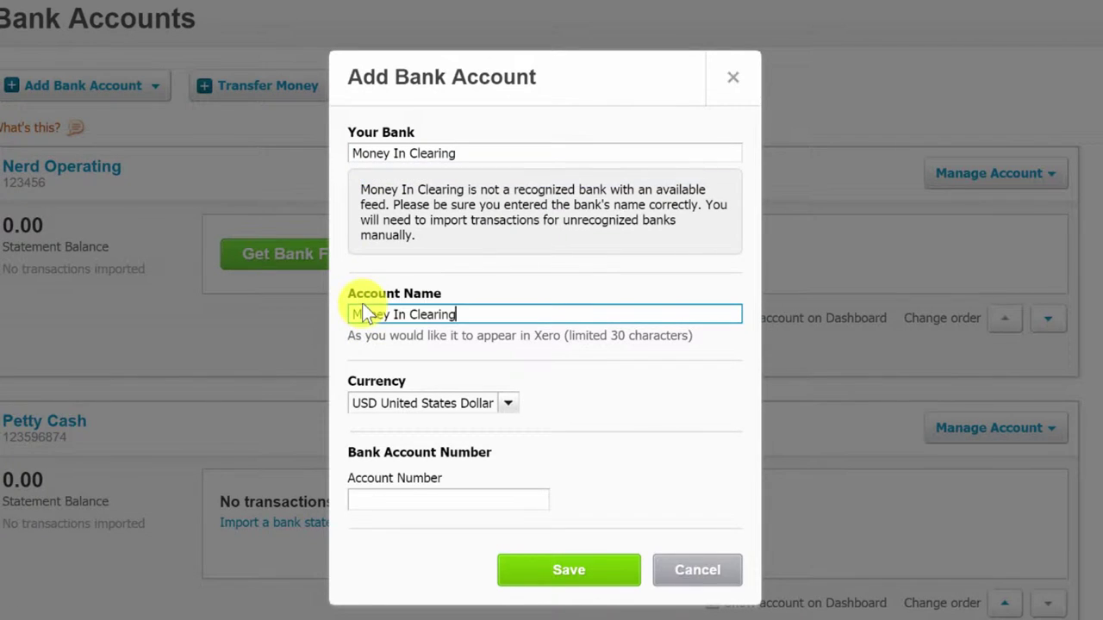
left_click(370, 498)
left_click(558, 572)
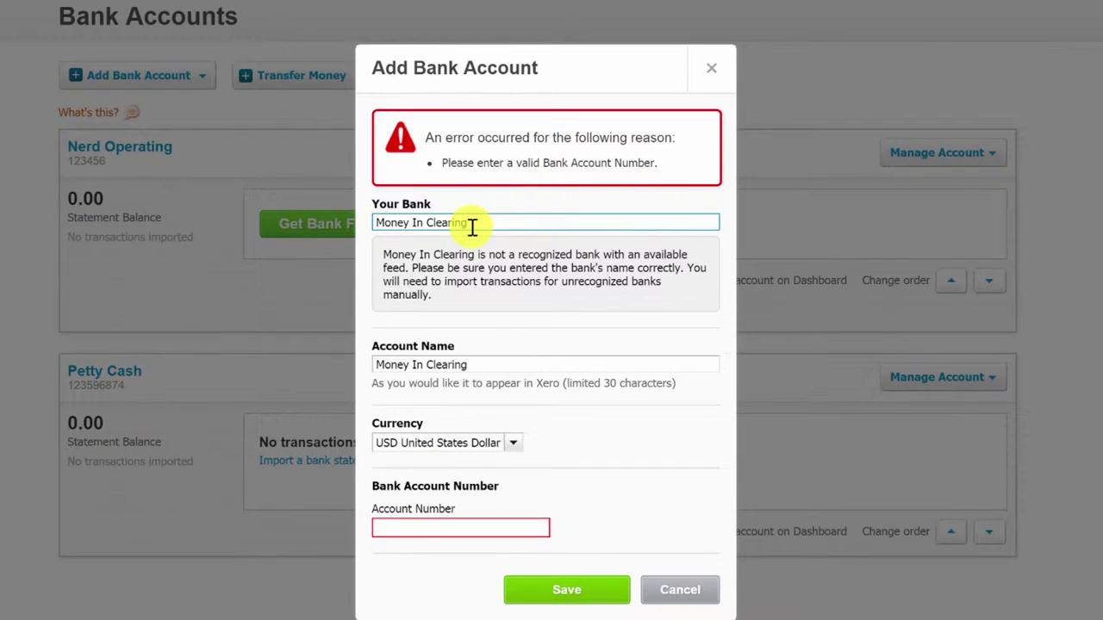
left_click(388, 526)
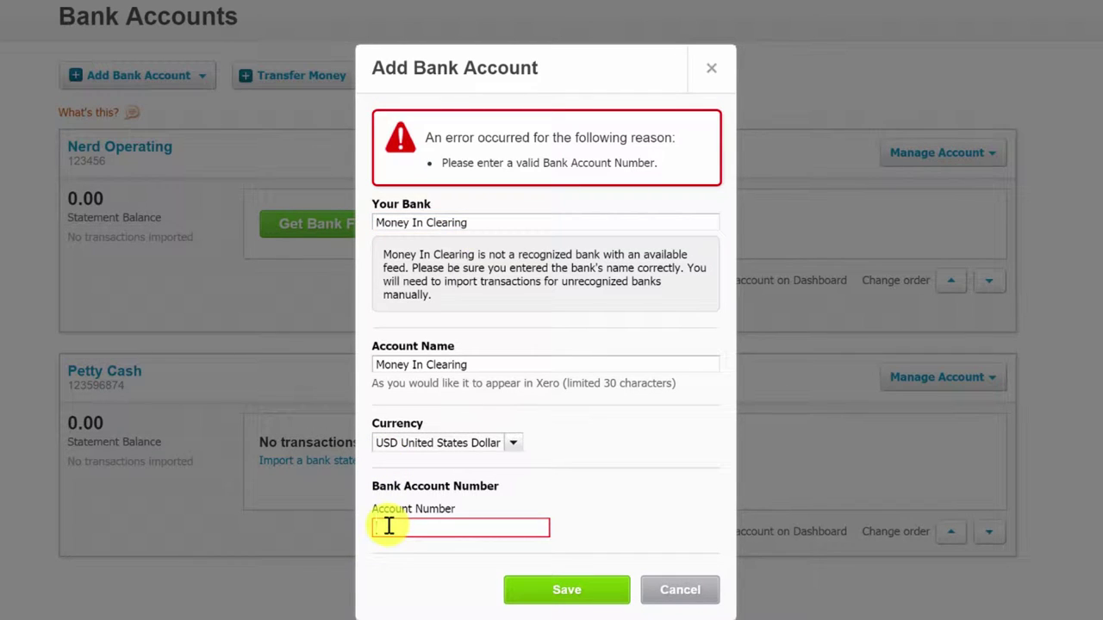
type("123456")
left_click(570, 594)
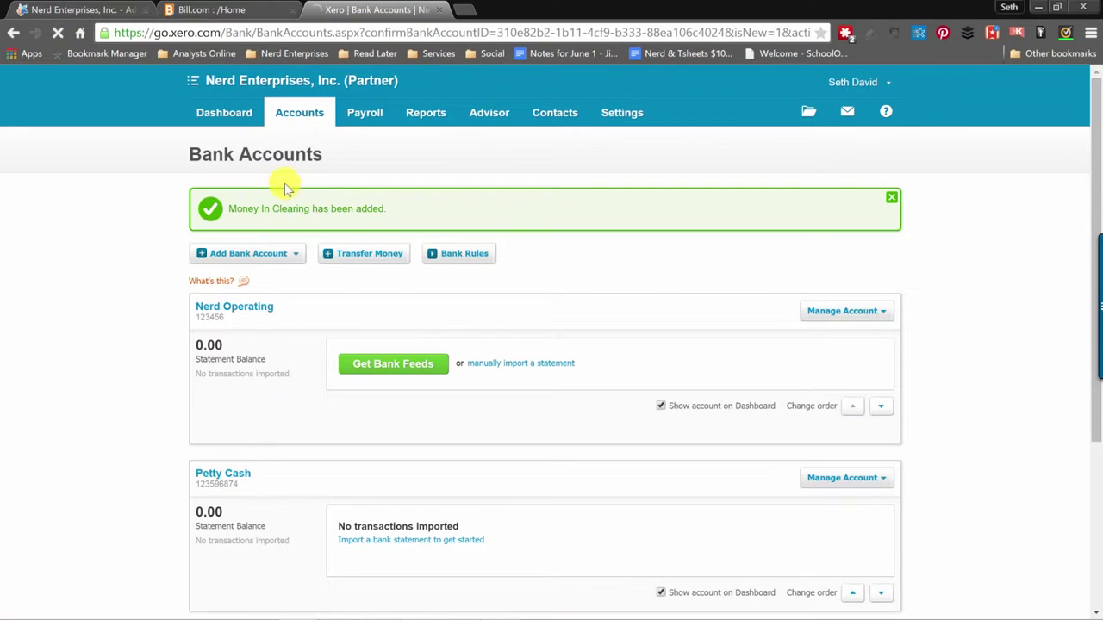
Start adding another ordinary bank account from Add Bank Account.
scroll(78, 353, "down", 3)
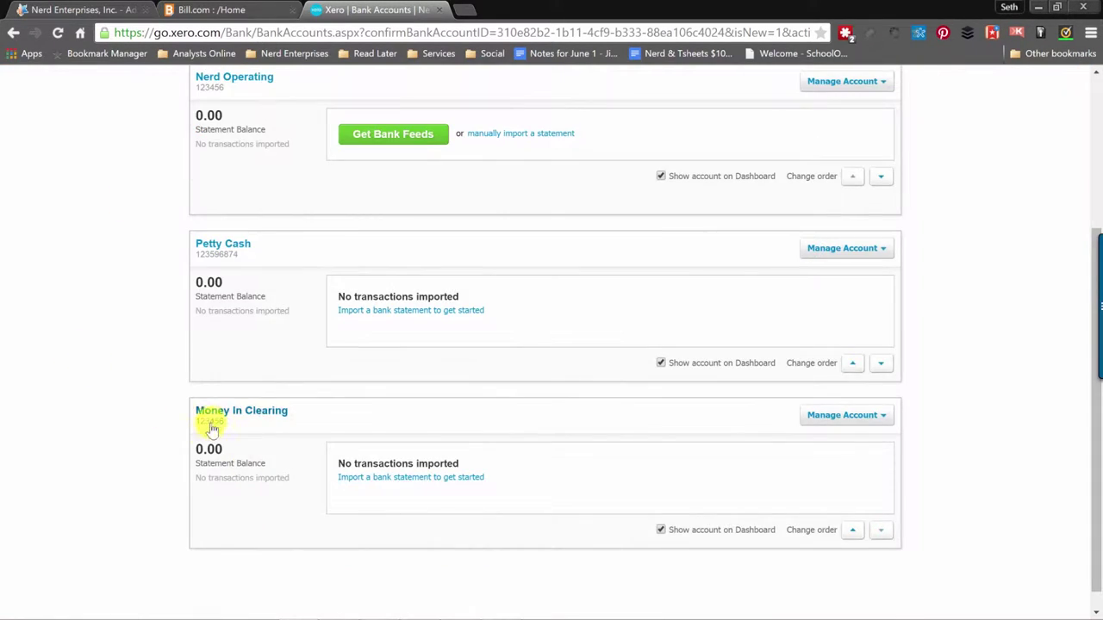
scroll(209, 423, "up", 3)
left_click(259, 253)
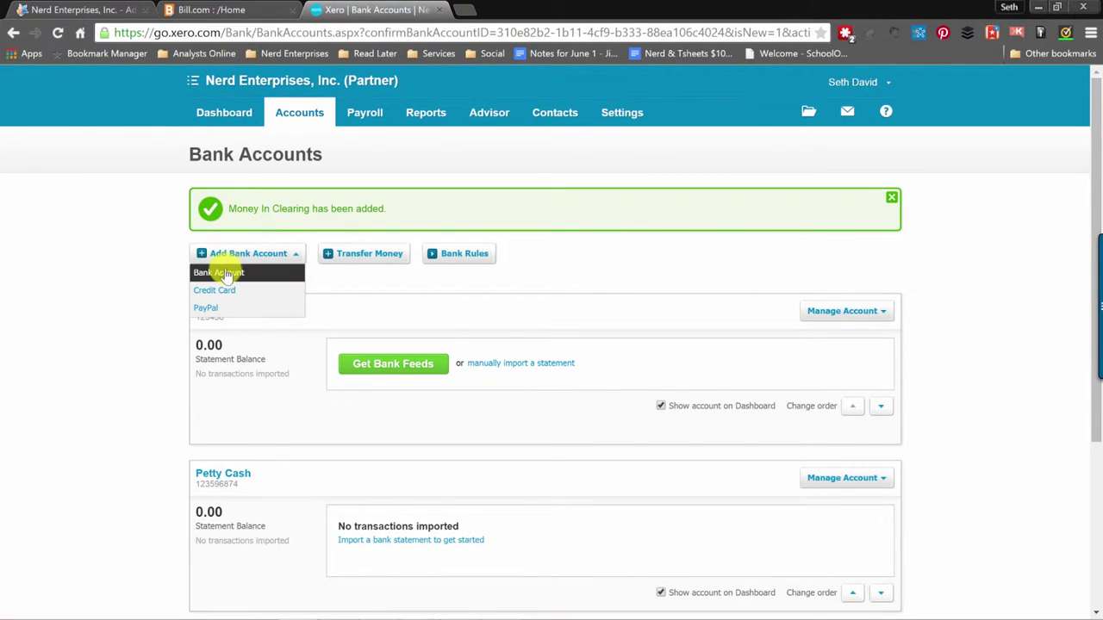
left_click(227, 274)
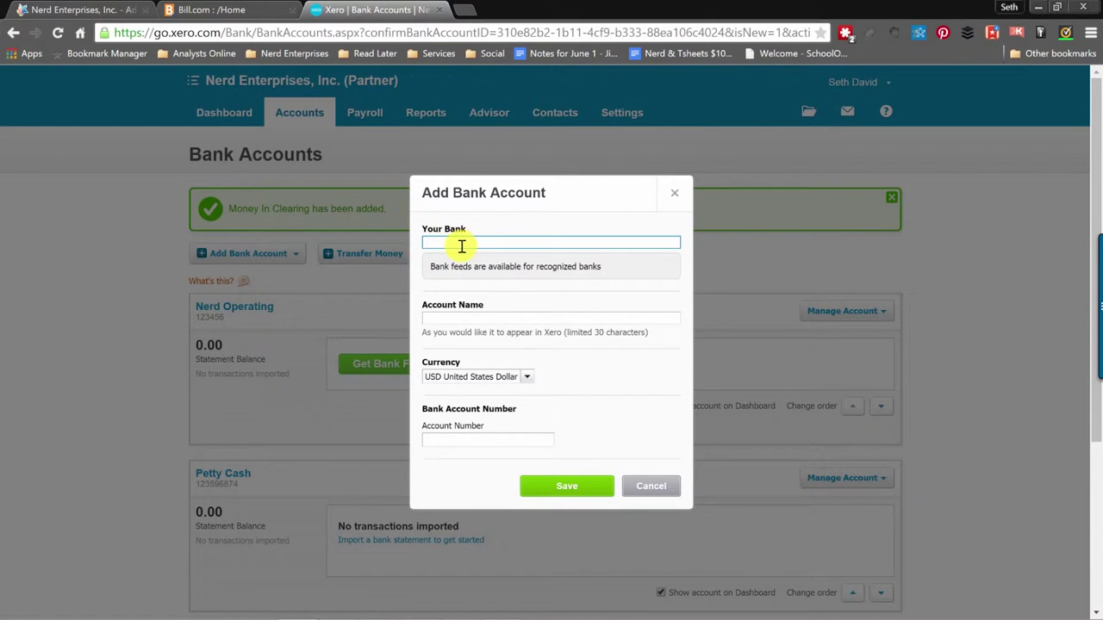
Enter Money Out Clearing as bank and account name, account number 123457, and save.
type("Money ")
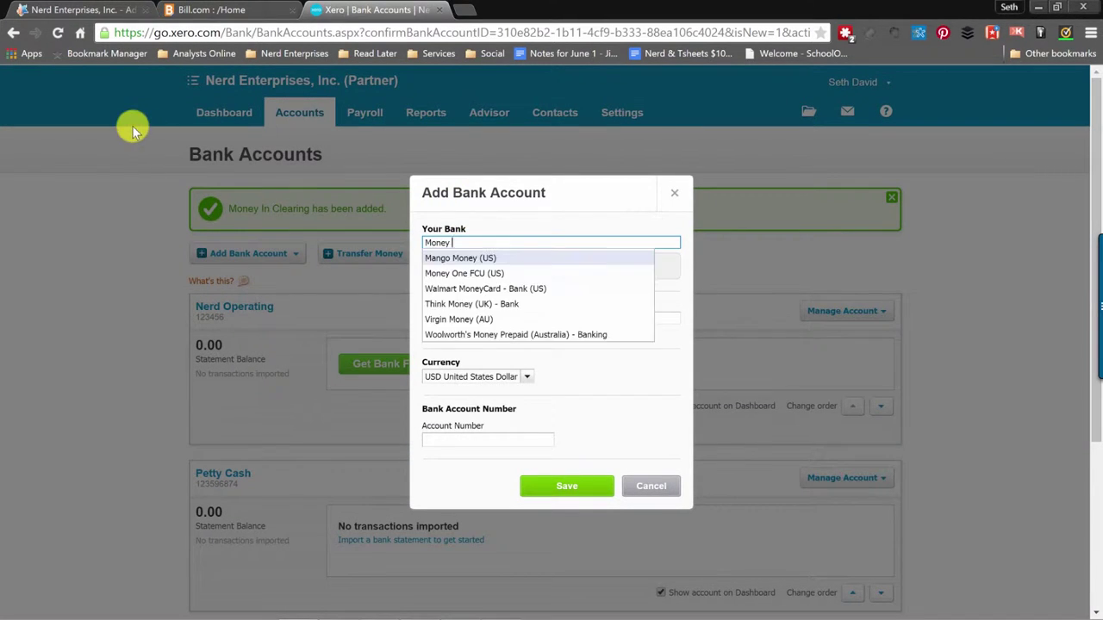
type("Out Clearing")
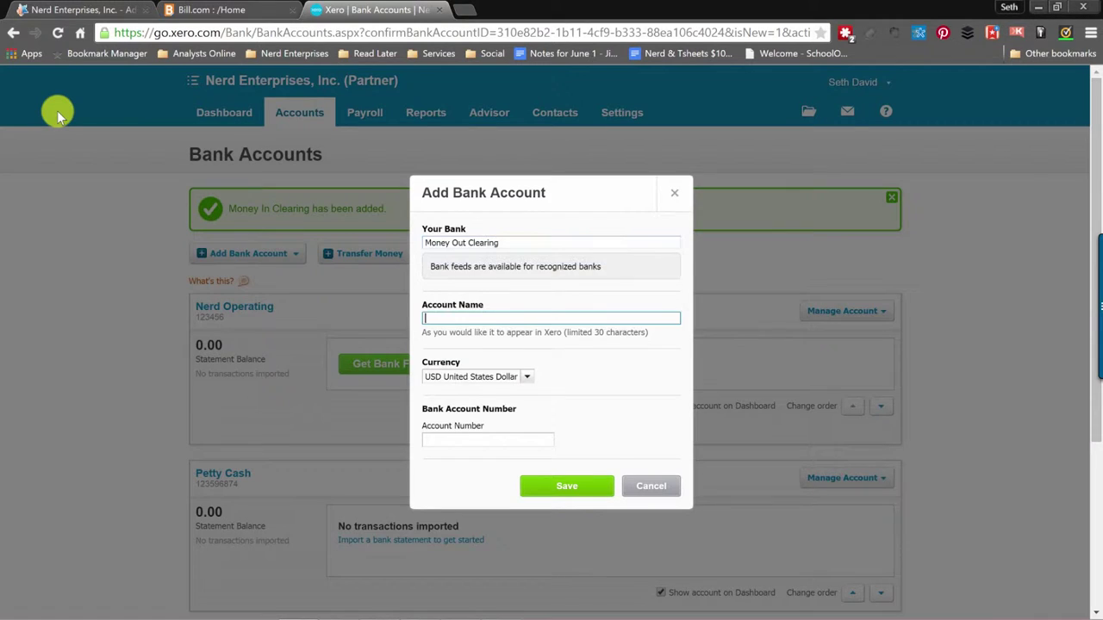
key("Tab")
key("shift+Tab")
key("ctrl+c")
key("Tab")
key("ctrl+v")
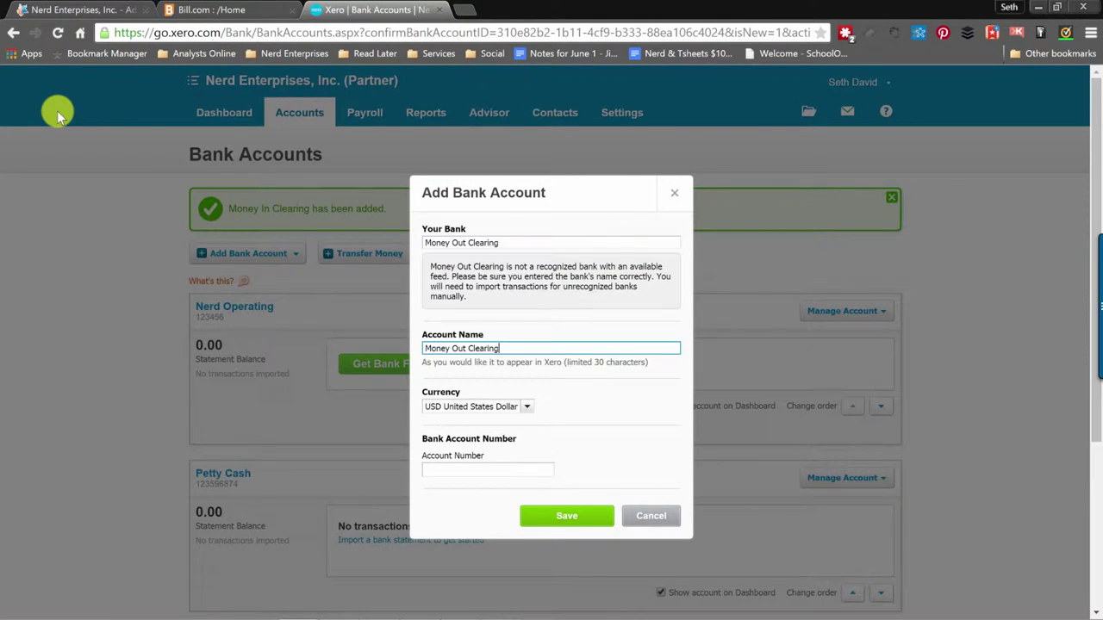
left_click(438, 471)
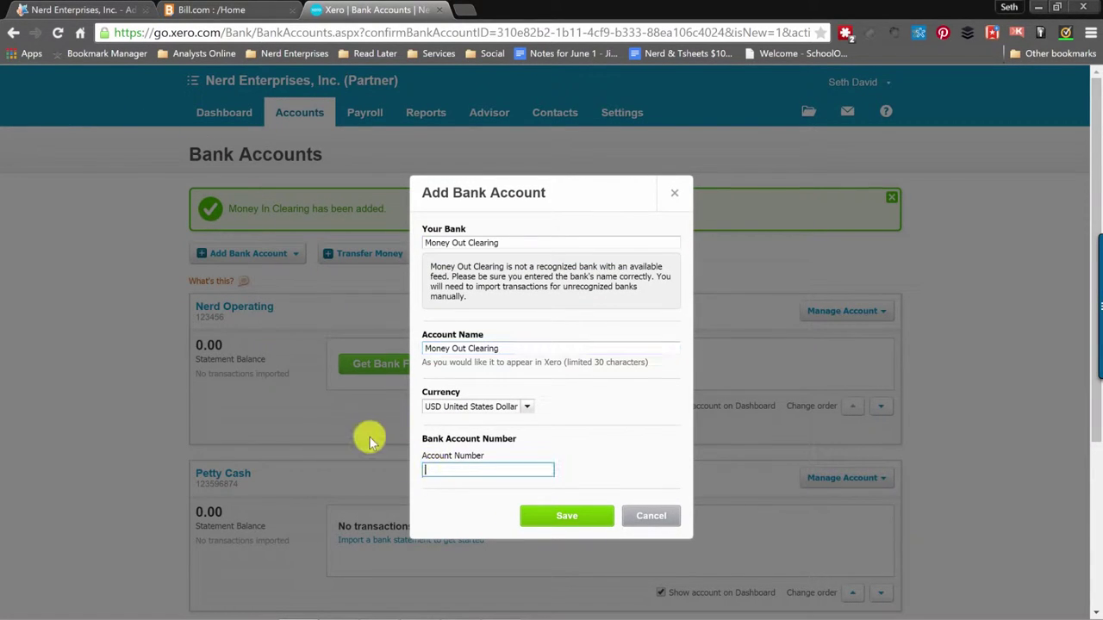
type("123457")
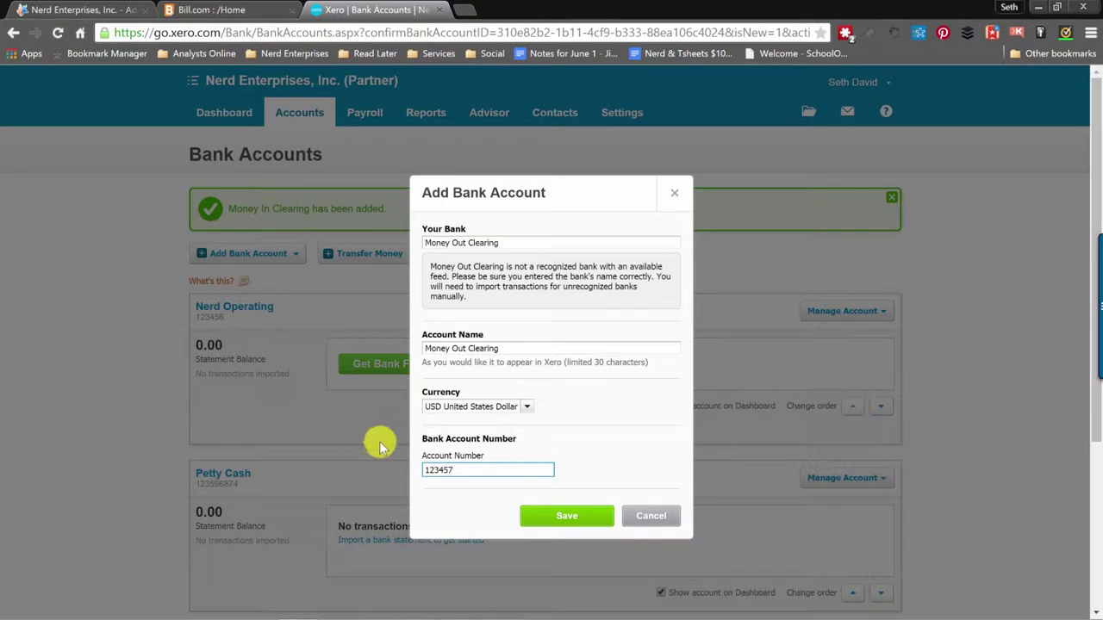
left_click(567, 516)
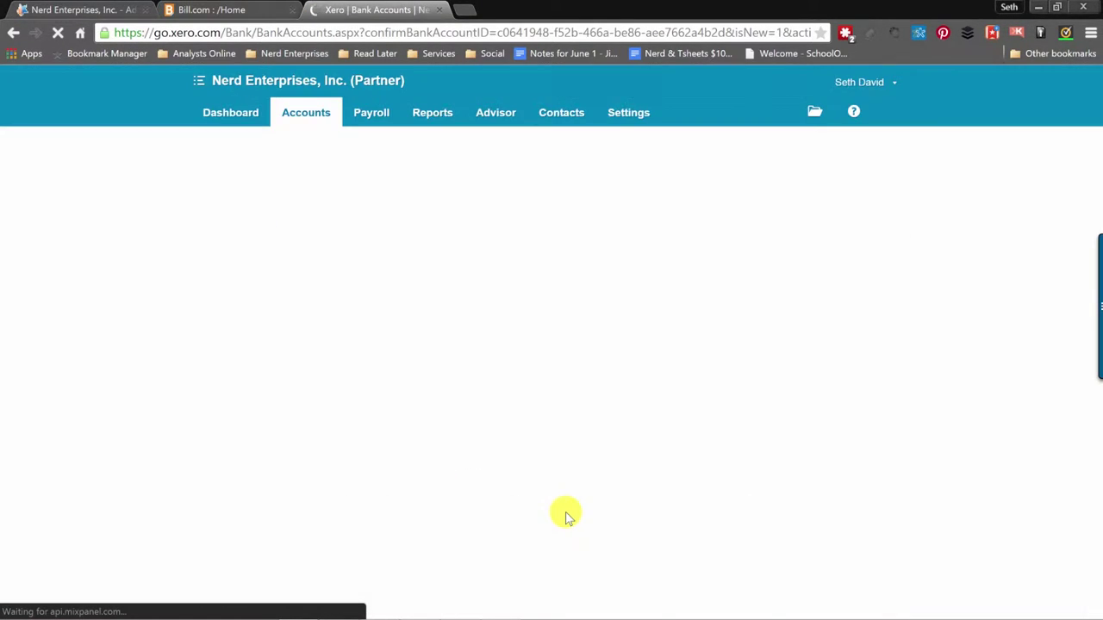
scroll(483, 310, "down", 3)
scroll(488, 312, "down", 2)
Go through Settings > General Settings to the Tracking page under Organization.
scroll(493, 316, "up", 5)
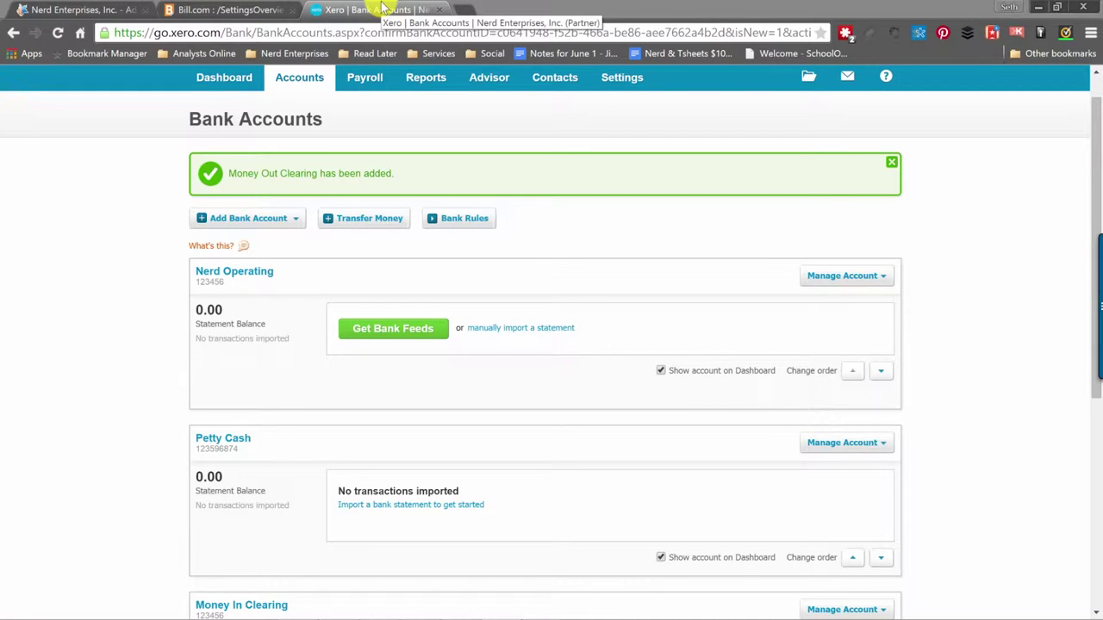
scroll(178, 238, "up", 1)
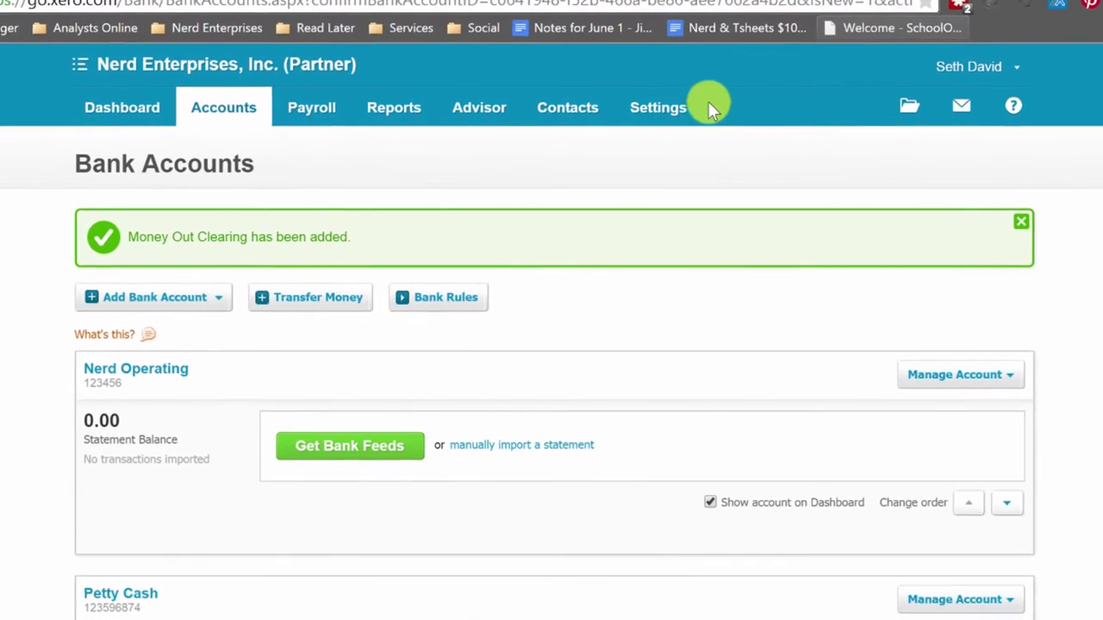
left_click(663, 113)
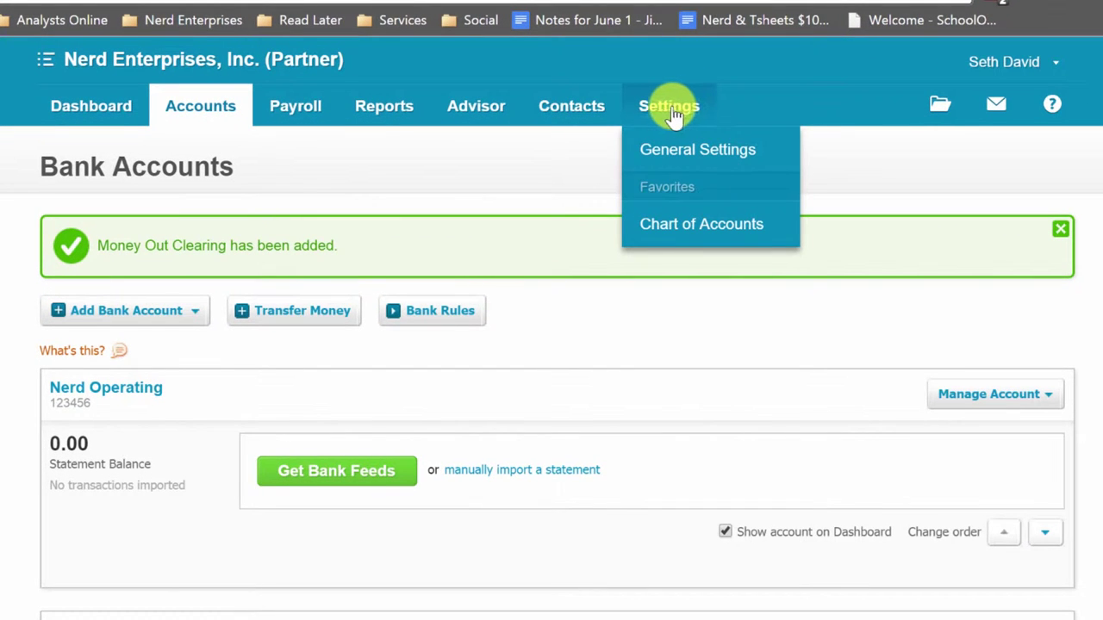
left_click(680, 153)
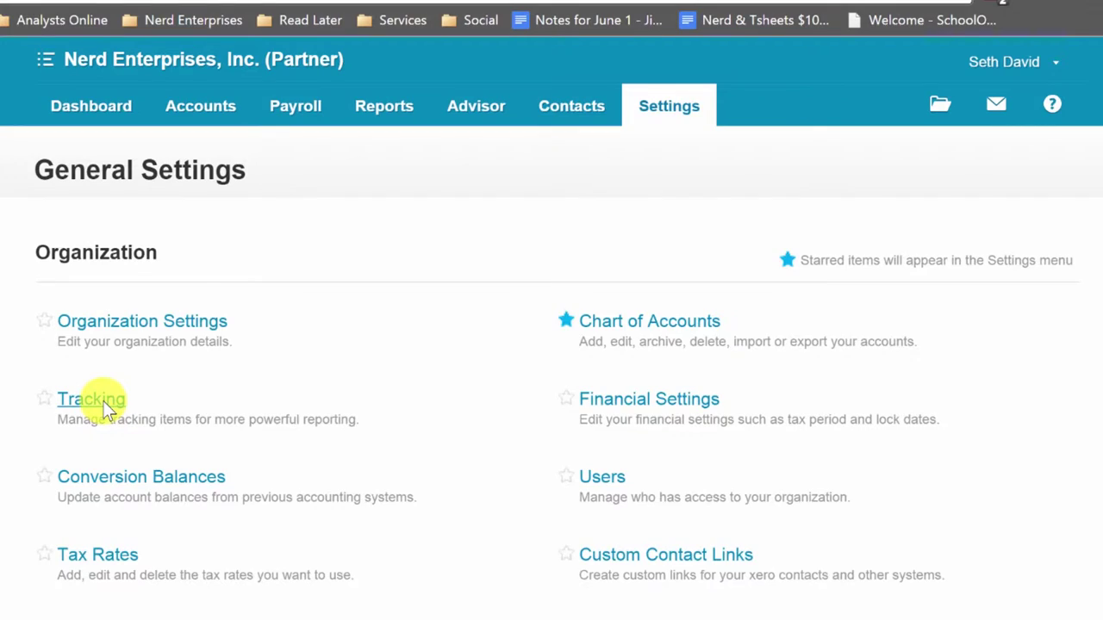
left_click(105, 405)
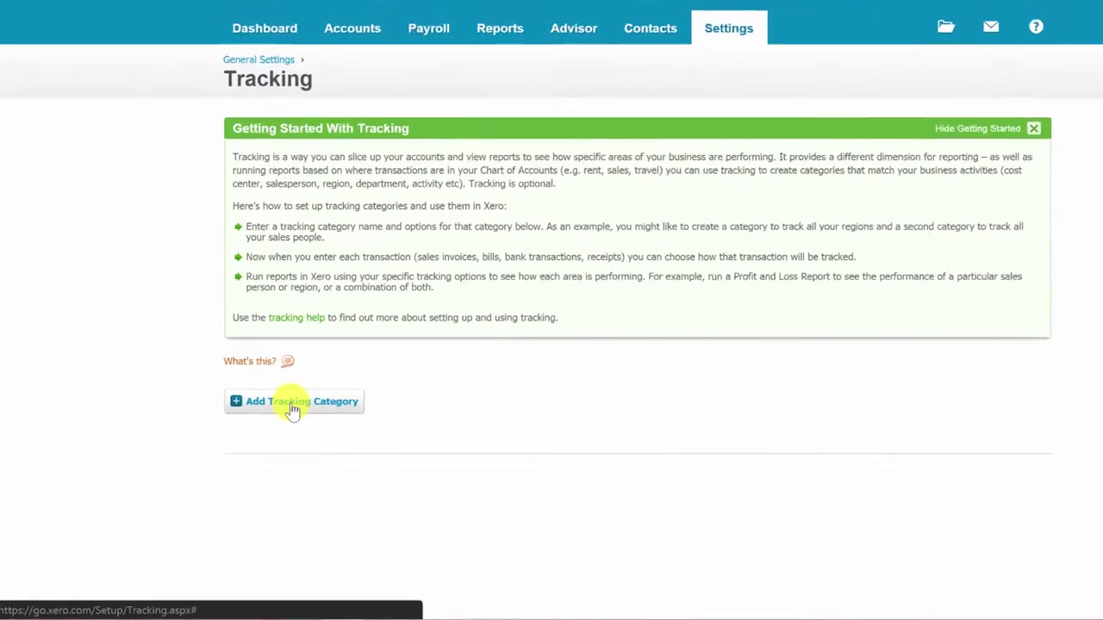
Add and save tracking categories named Department and Location.
left_click(293, 410)
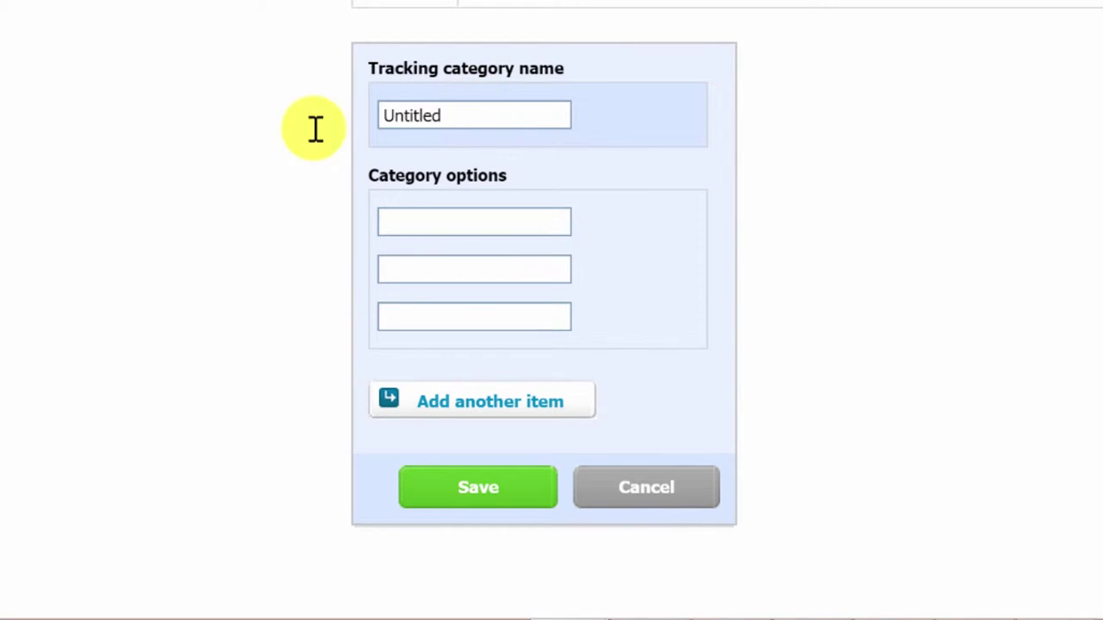
type("Depar")
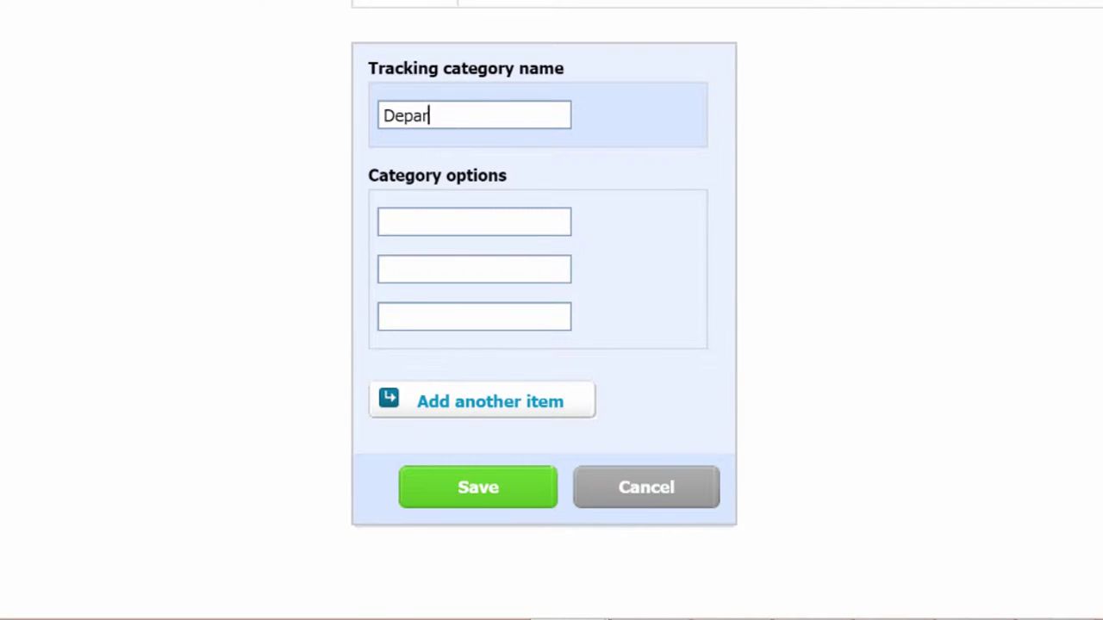
type("tment")
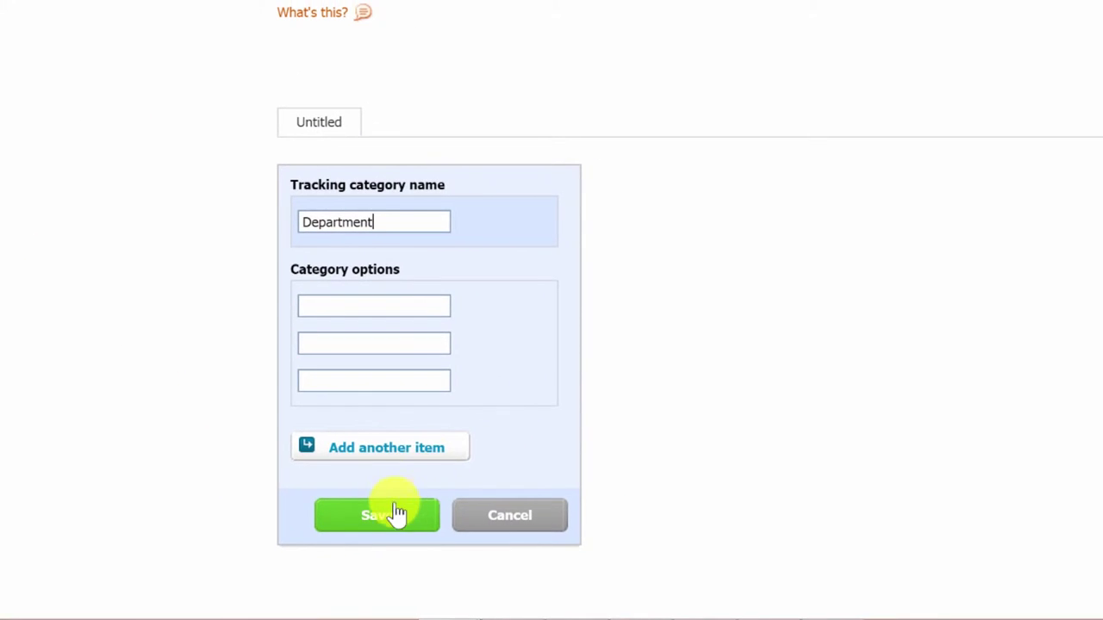
left_click(390, 521)
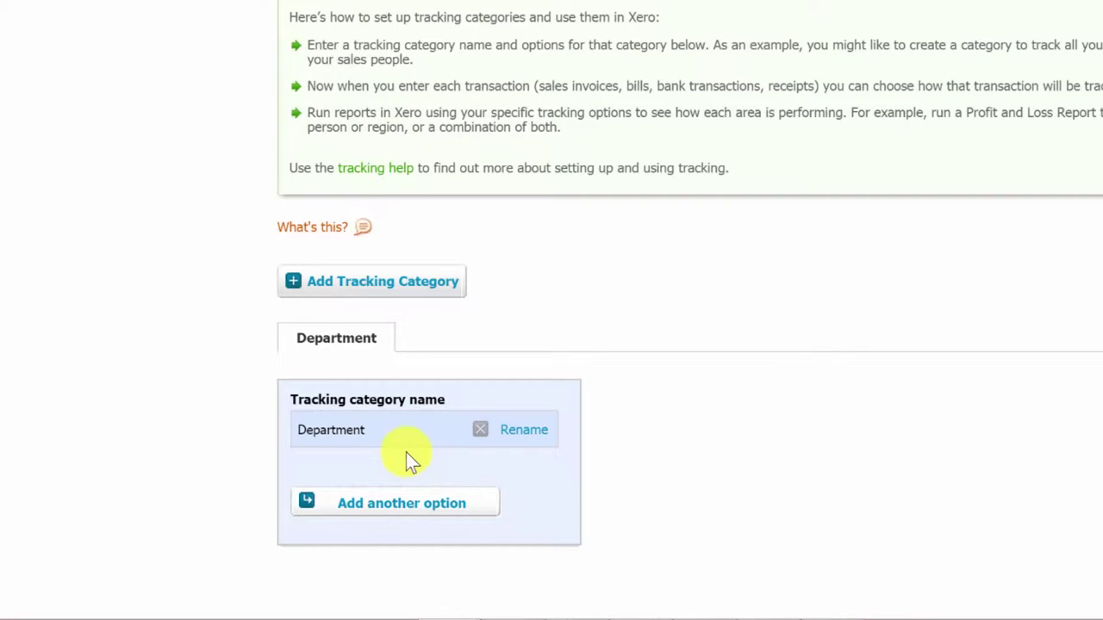
left_click(371, 283)
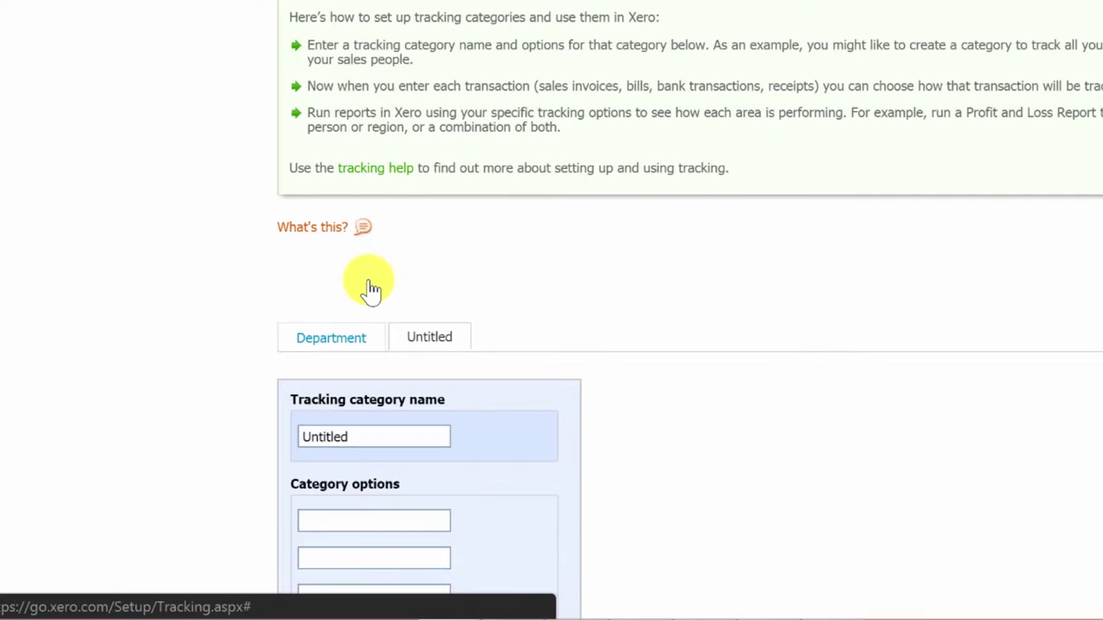
double_click(357, 428)
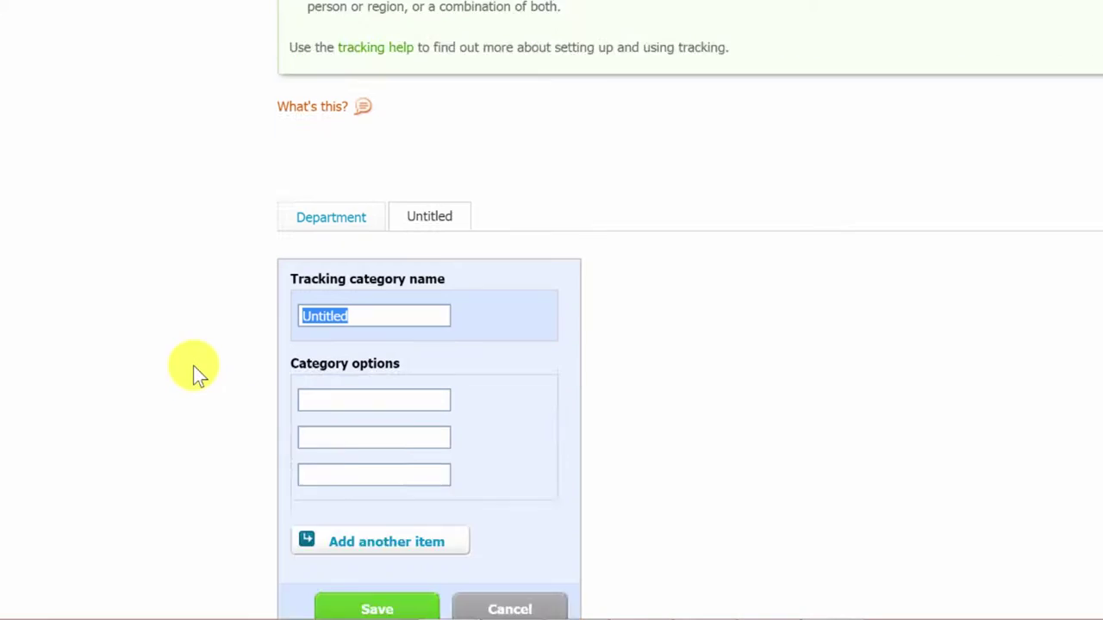
type("Location")
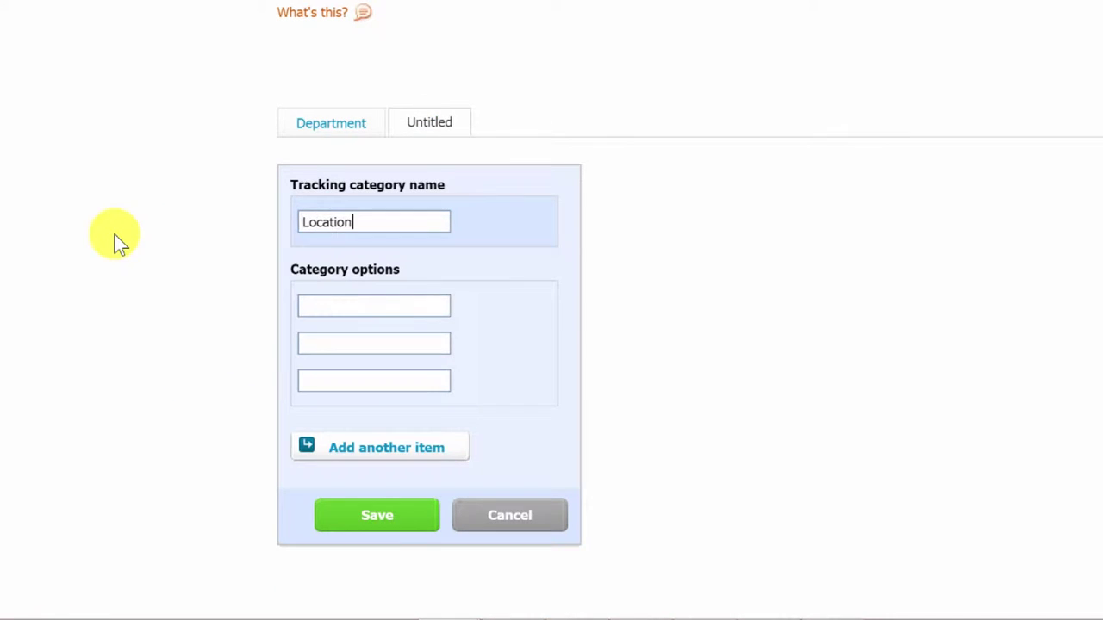
left_click(385, 518)
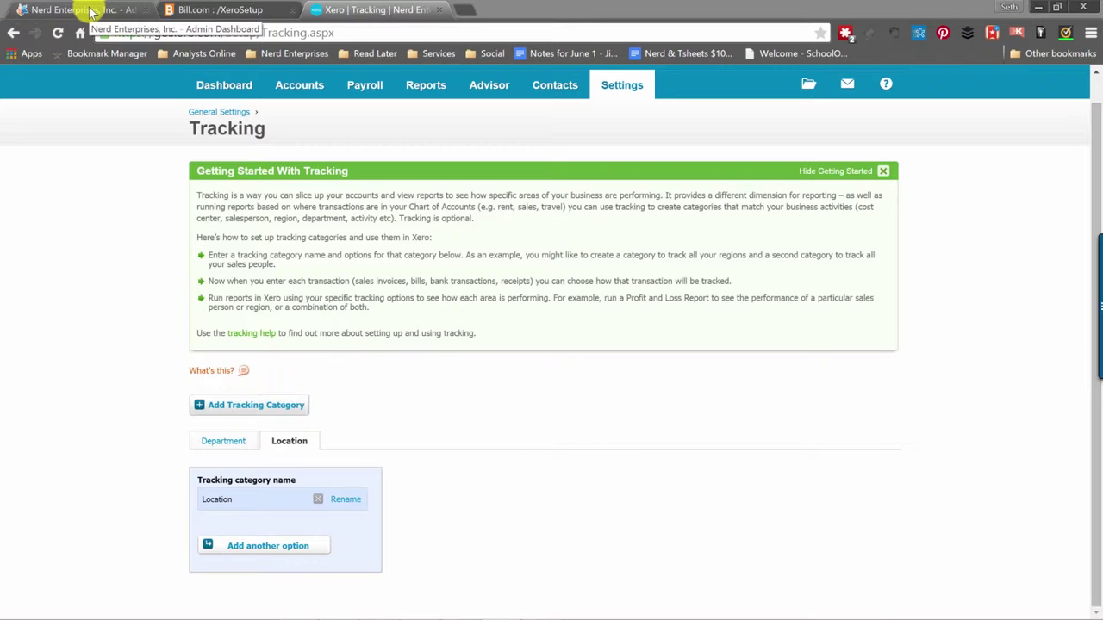
Switch to OneSaas and open the Bill.Com connection's Settings.
left_click(90, 12)
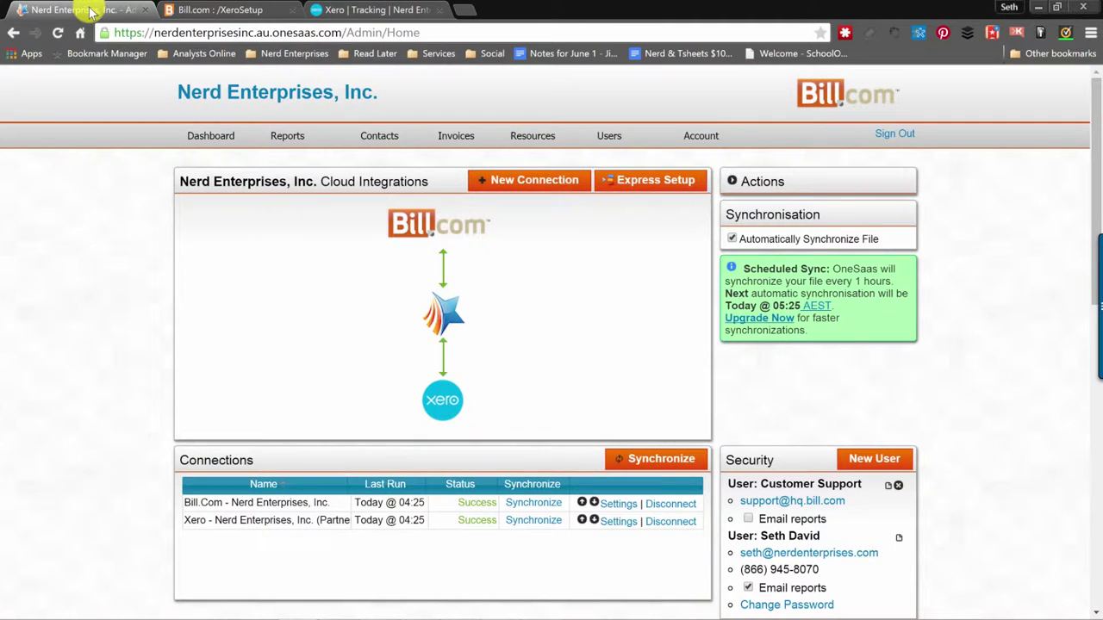
scroll(285, 448, "down", 2)
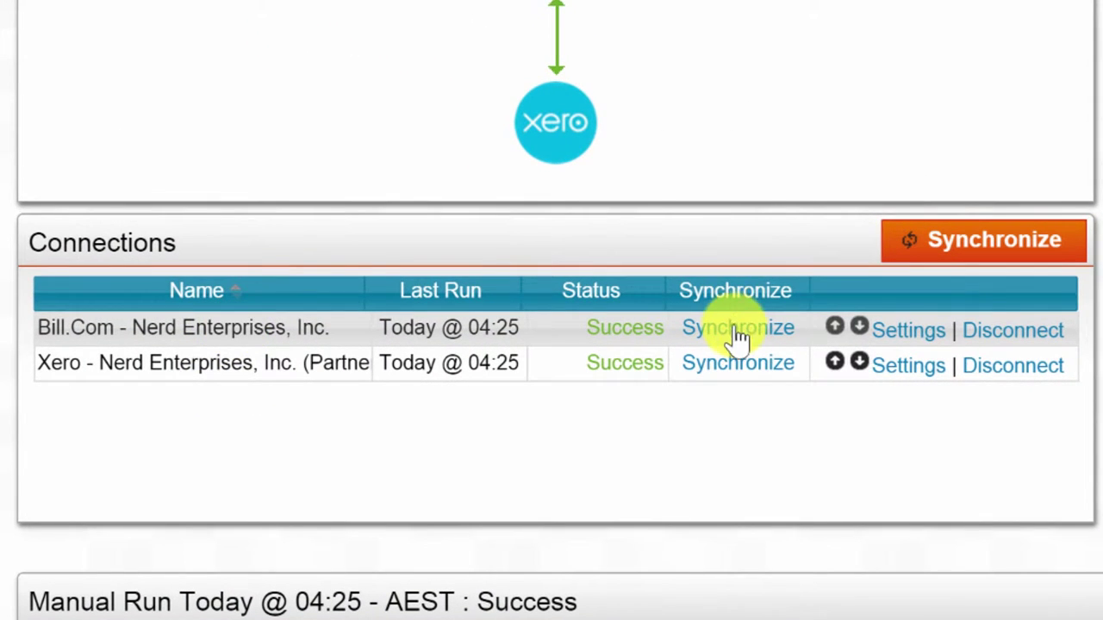
left_click(910, 338)
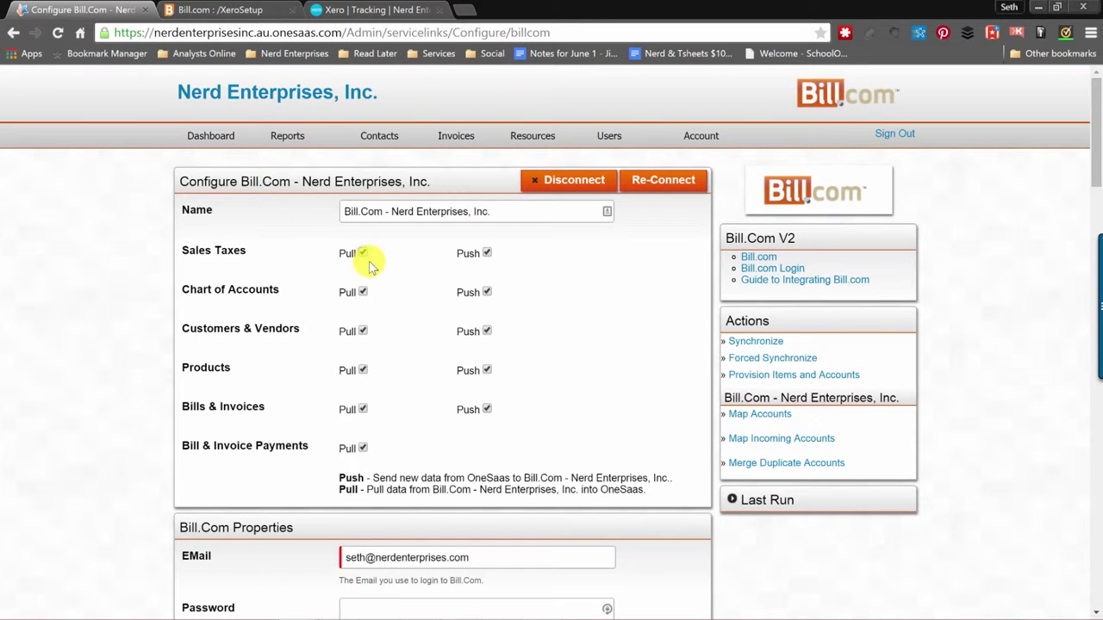
Scroll the Bill.com configuration down to the Pull Payments clearing-account mappings.
scroll(394, 291, "down", 1)
scroll(394, 291, "up", 1)
scroll(401, 296, "down", 2)
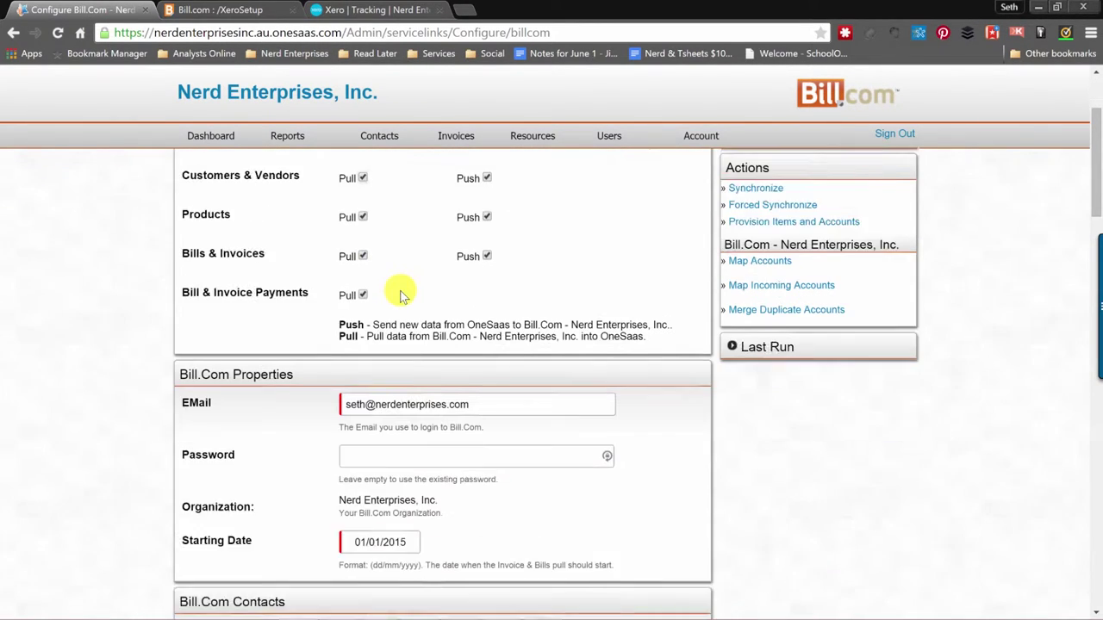
scroll(401, 296, "down", 1)
scroll(401, 297, "down", 1)
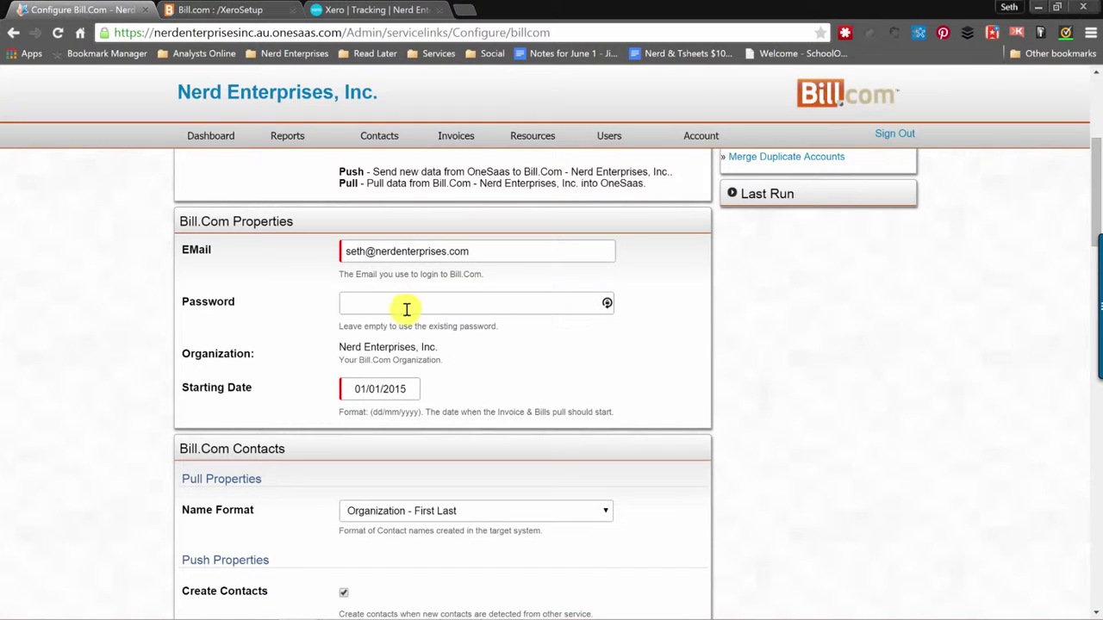
scroll(431, 314, "down", 3)
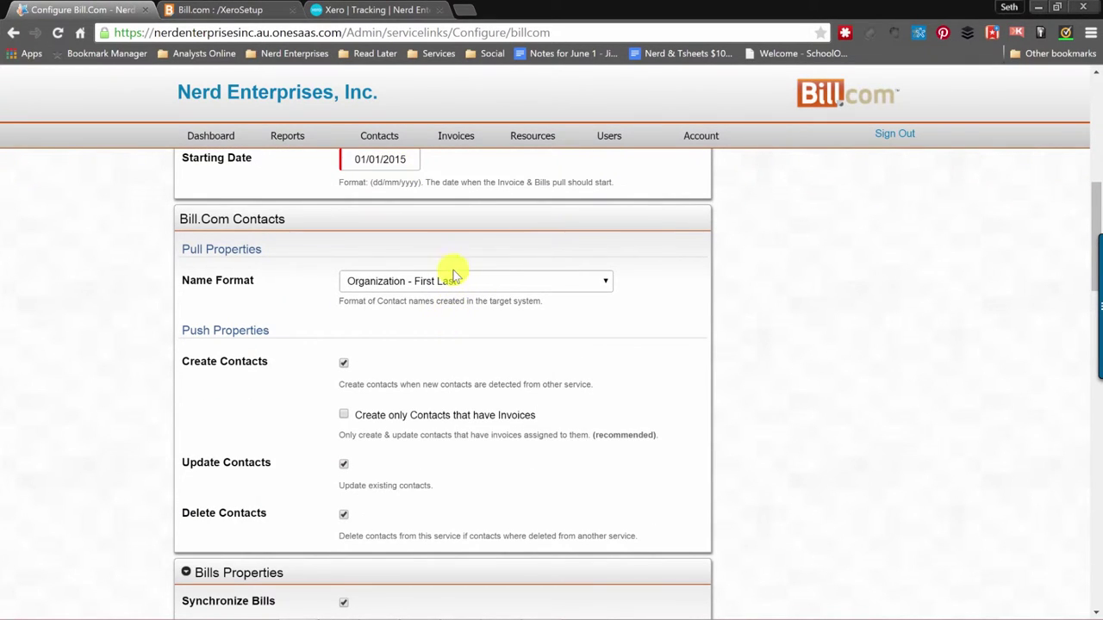
scroll(405, 252, "down", 2)
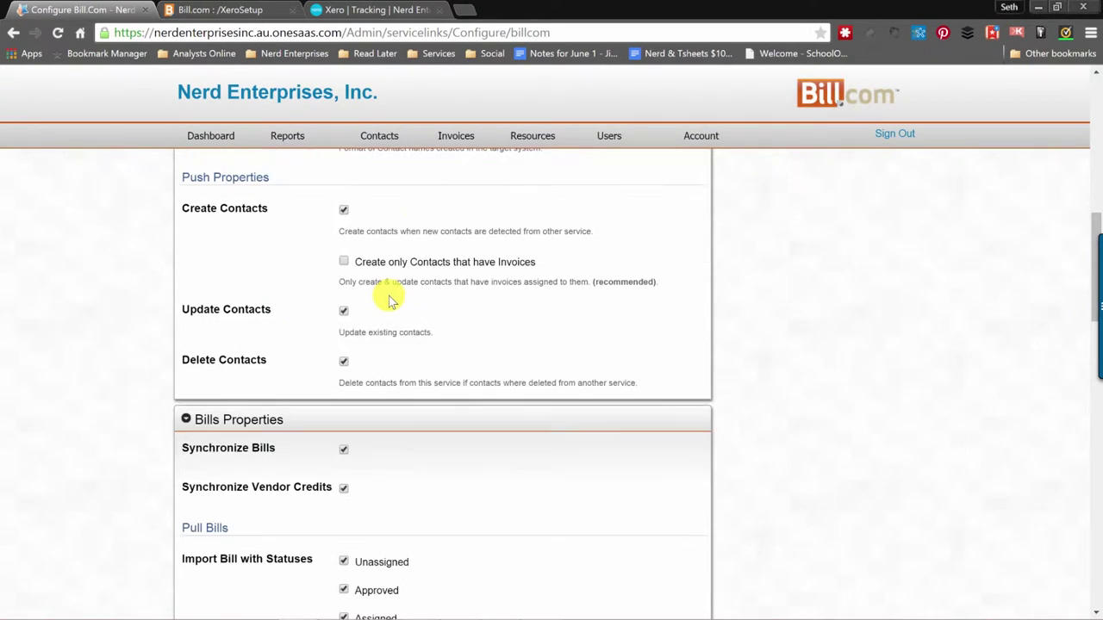
scroll(388, 298, "down", 1)
scroll(389, 302, "down", 1)
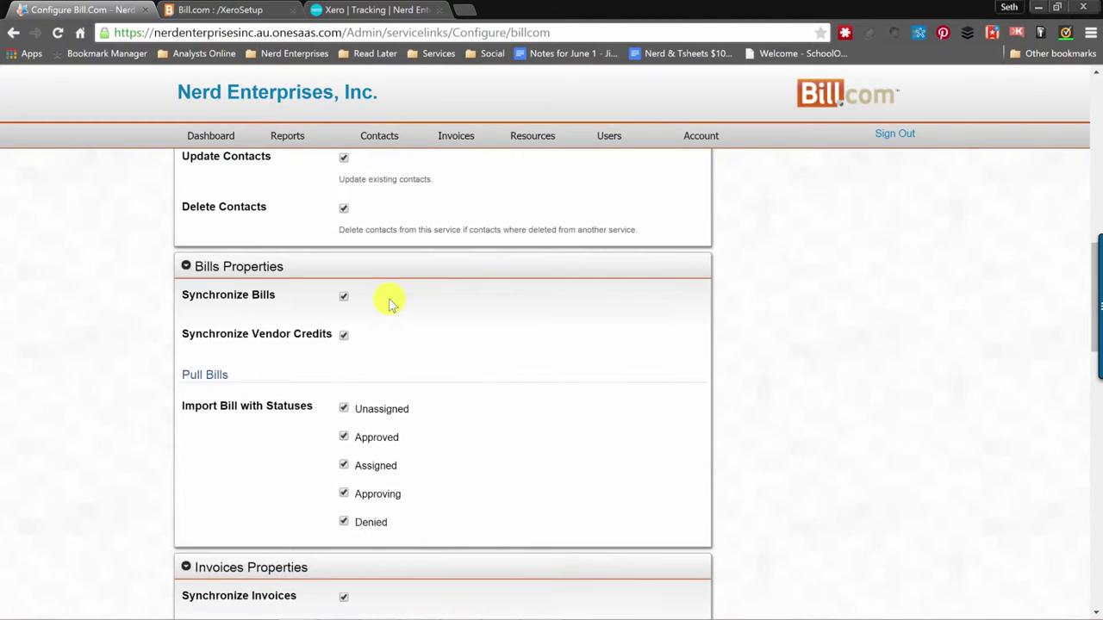
scroll(388, 302, "down", 1)
scroll(399, 263, "down", 3)
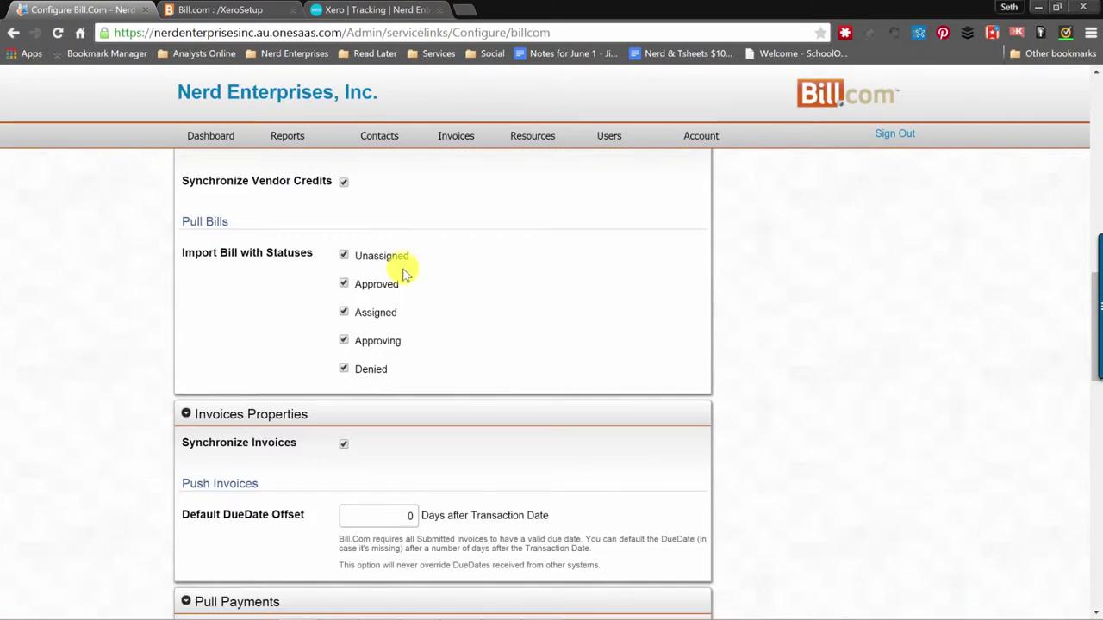
scroll(404, 273, "down", 1)
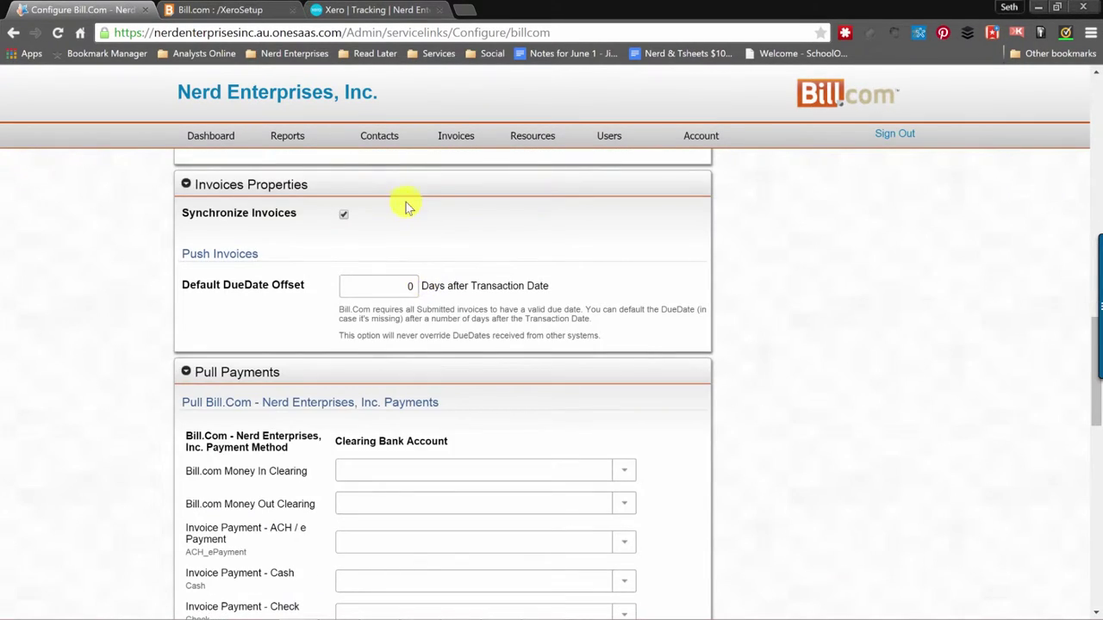
left_click(405, 284)
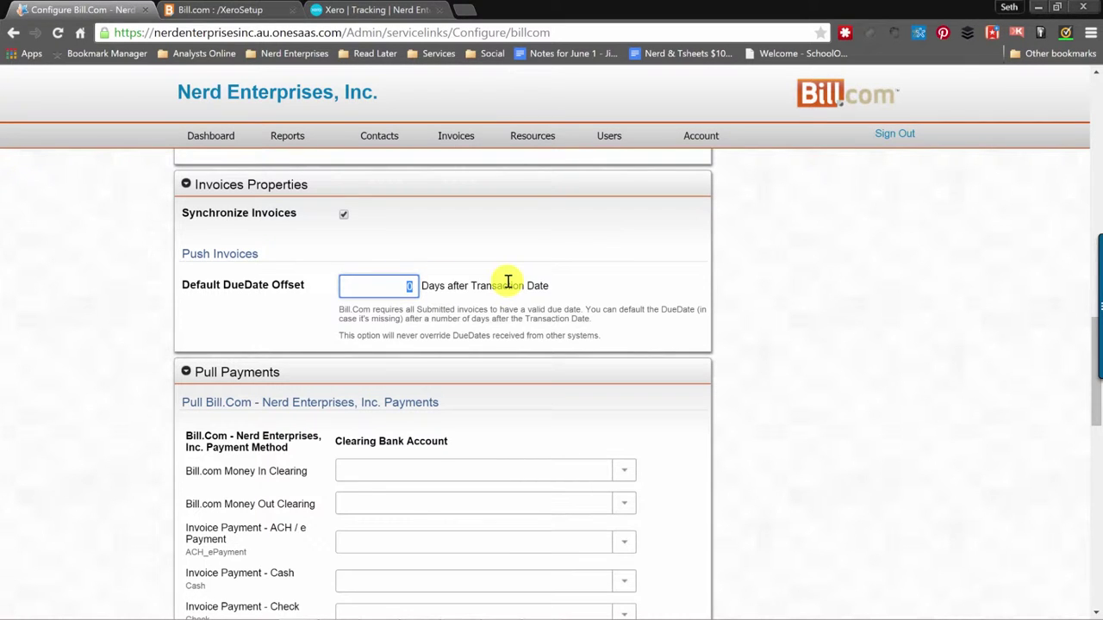
scroll(508, 282, "down", 2)
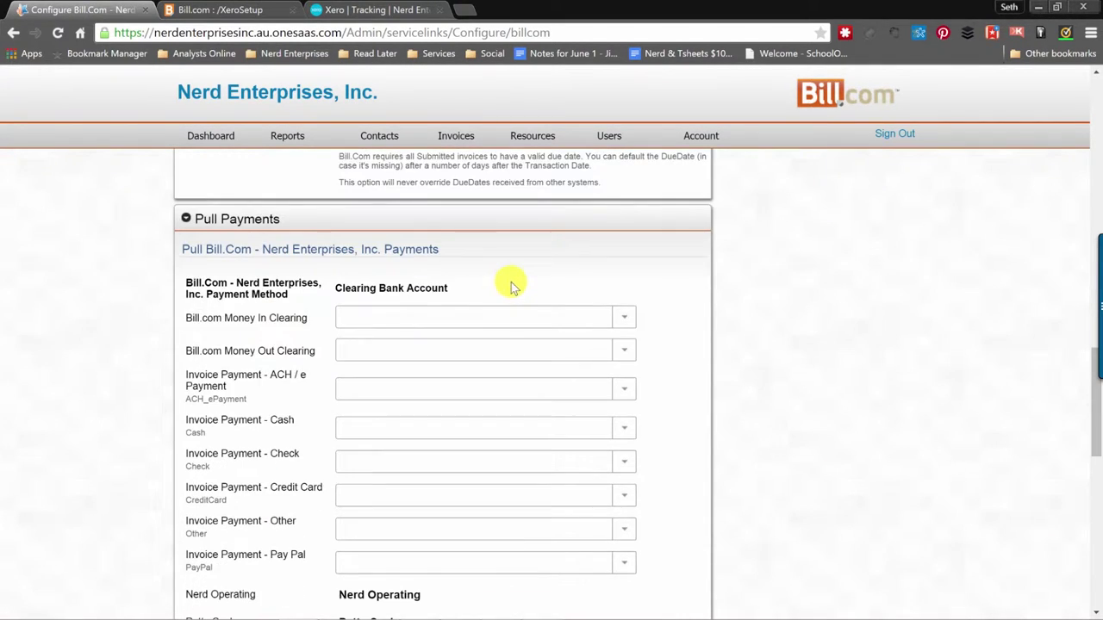
scroll(513, 287, "up", 1)
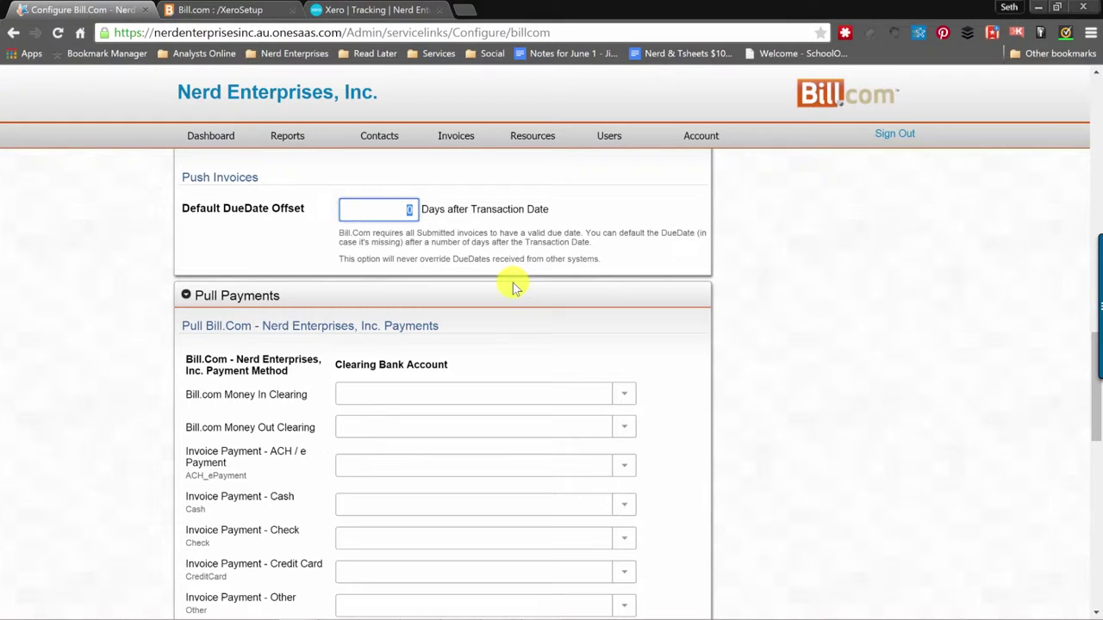
scroll(513, 287, "down", 2)
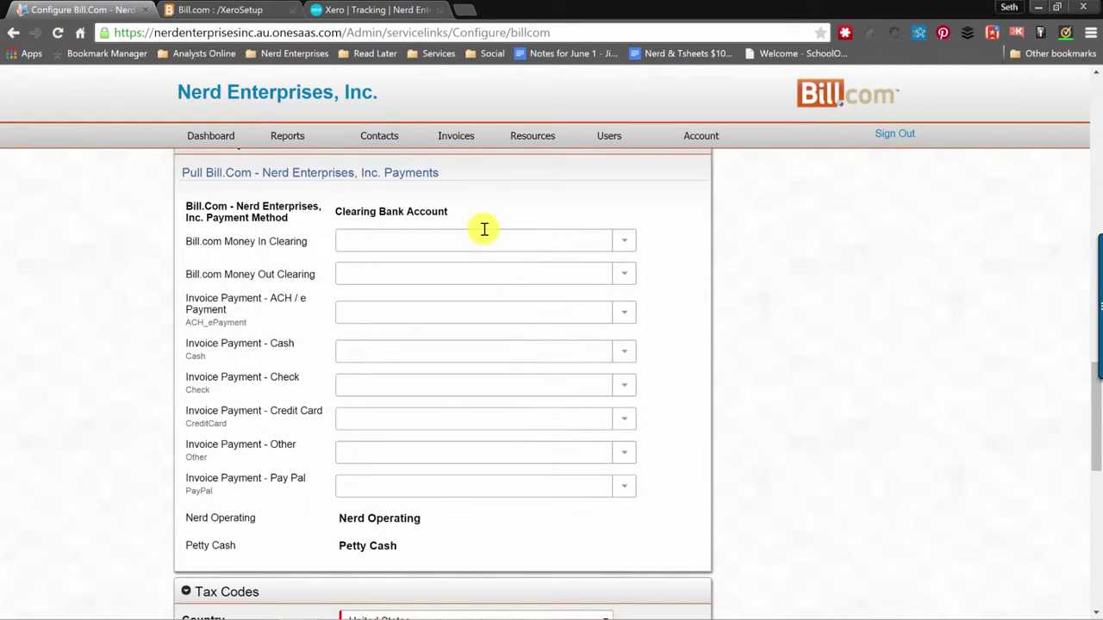
Close the Money In Clearing account list without choosing and return to the Dashboard.
left_click(363, 242)
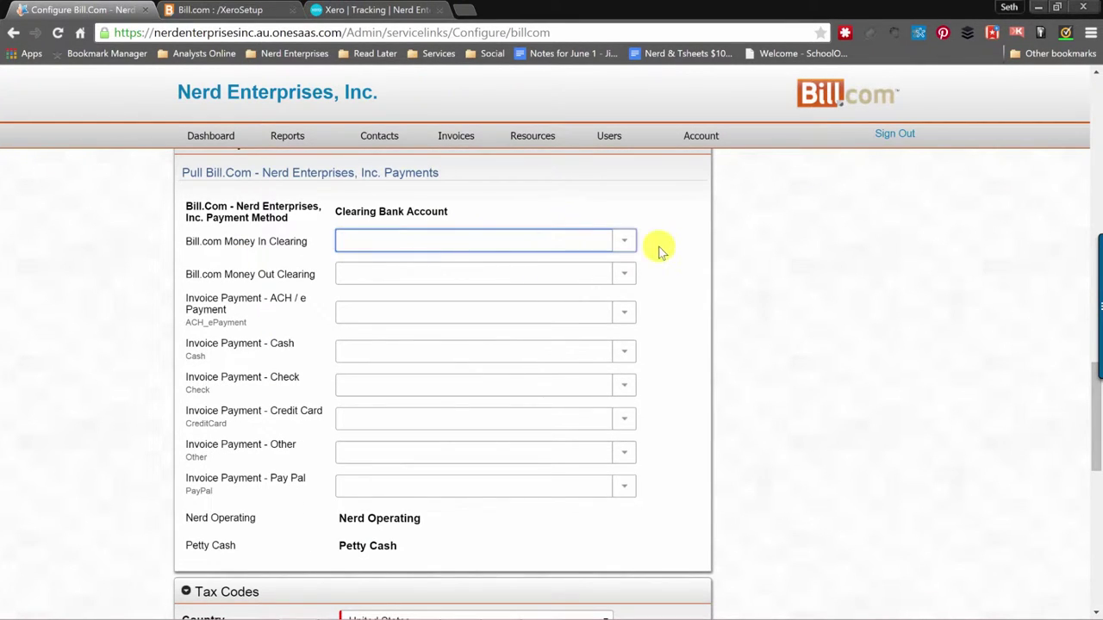
left_click(624, 244)
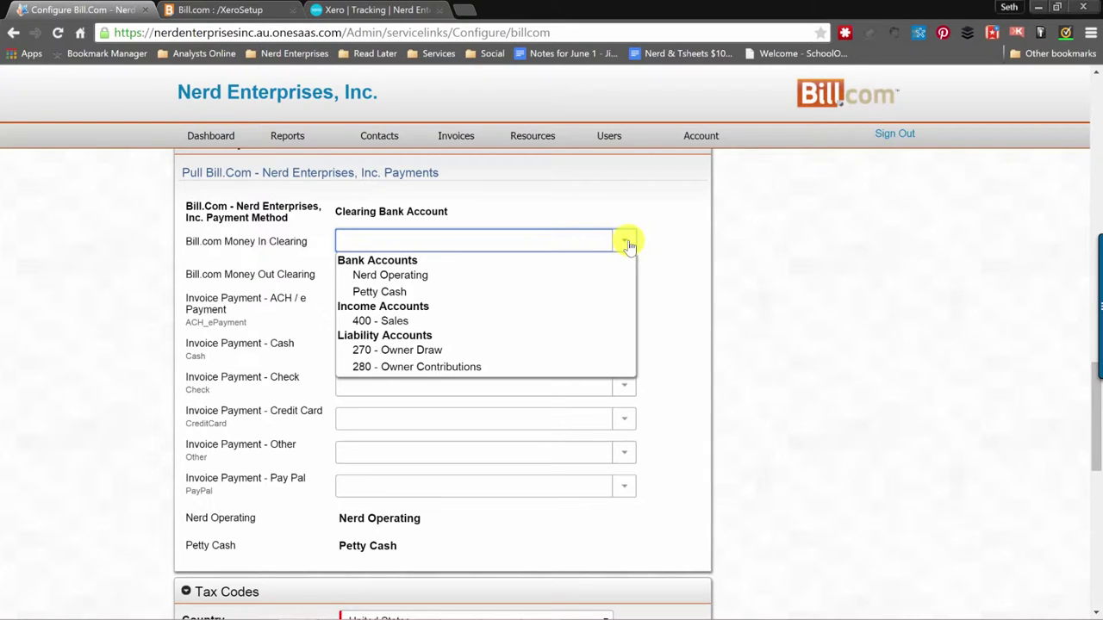
left_click(628, 244)
left_click(475, 231)
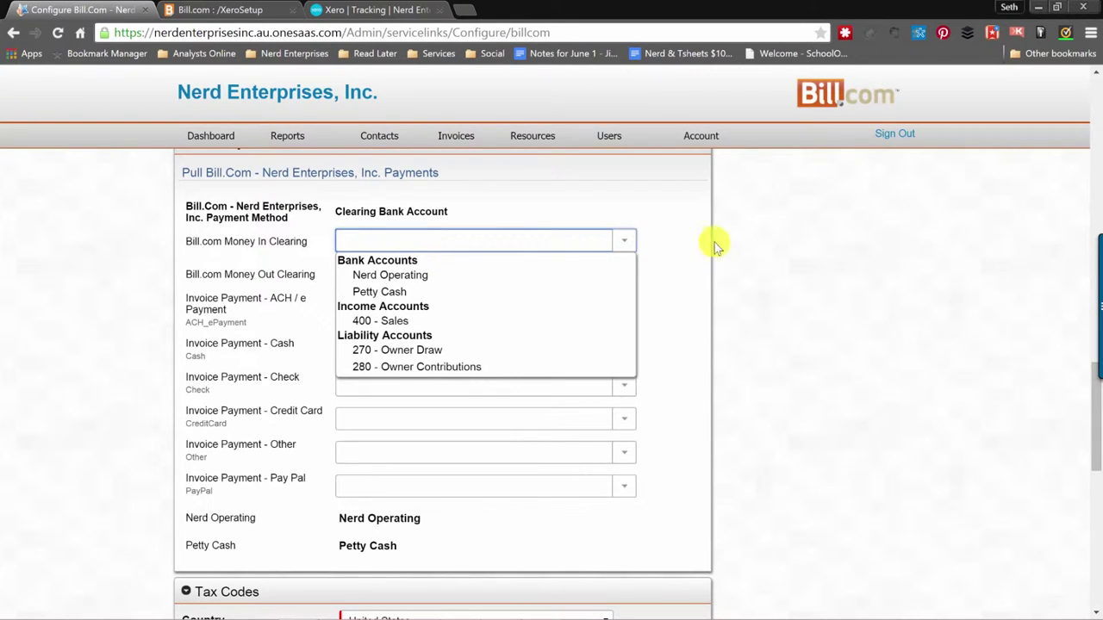
left_click(743, 258)
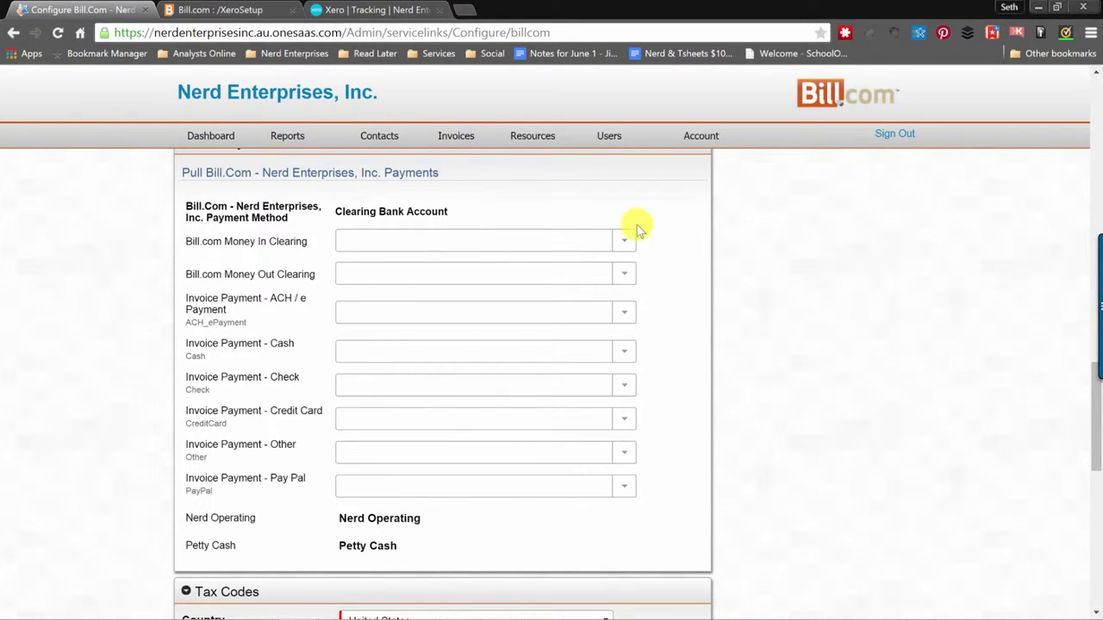
left_click(624, 246)
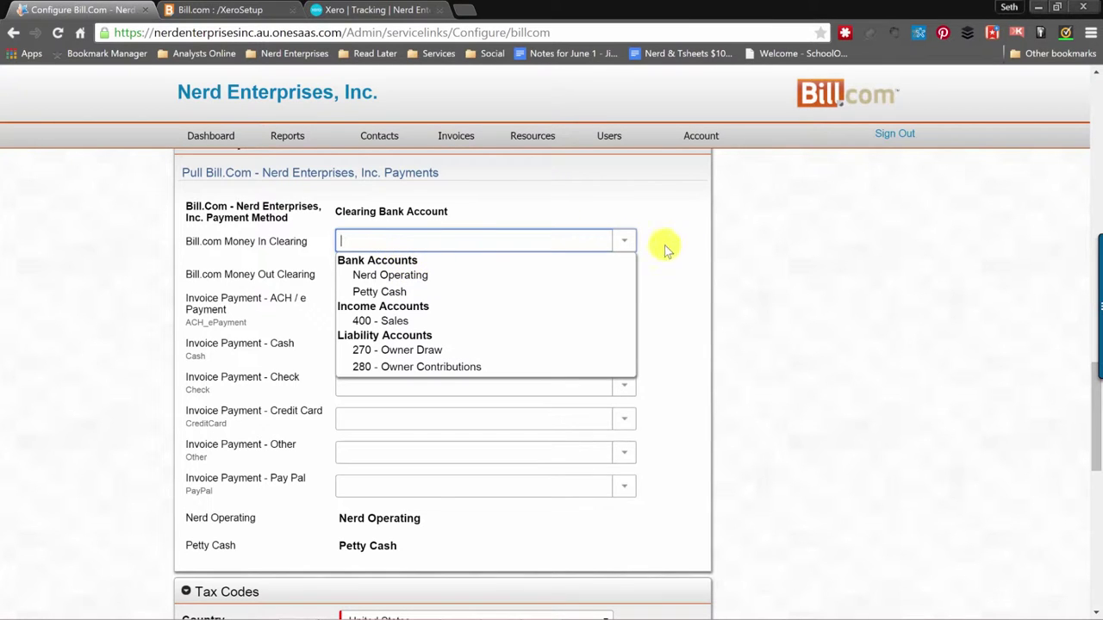
left_click(101, 257)
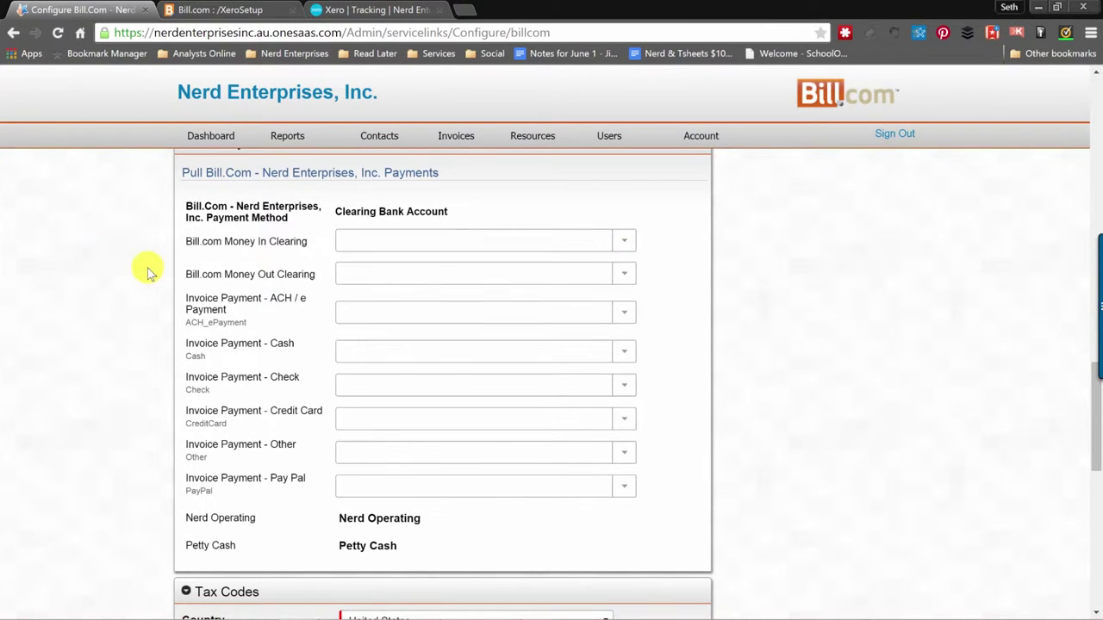
scroll(151, 274, "down", 10)
scroll(151, 274, "up", 7)
left_click(193, 136)
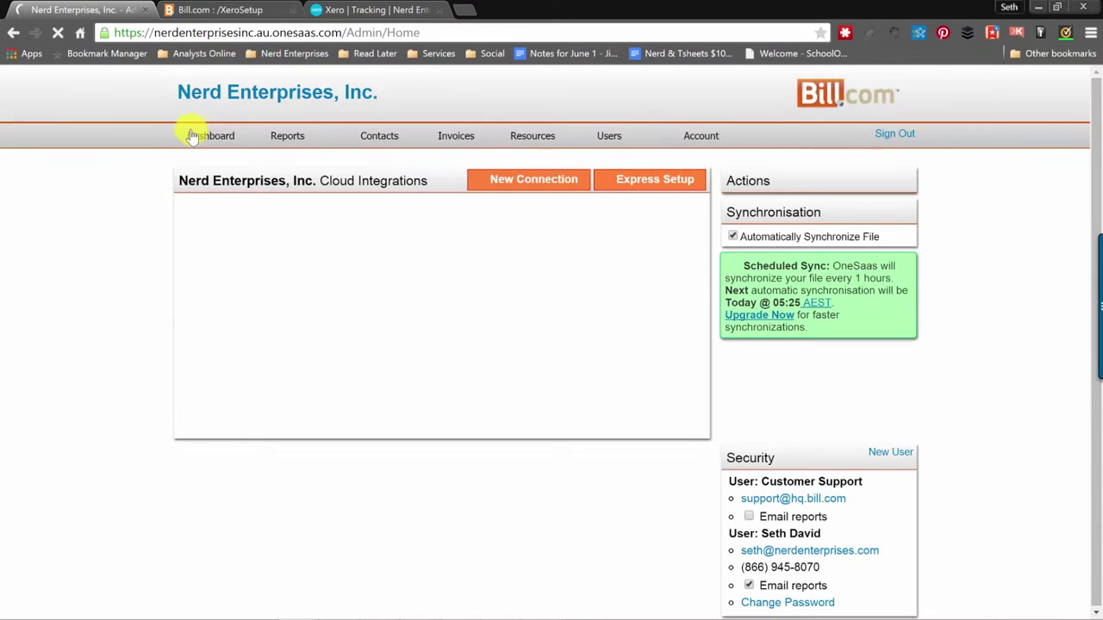
scroll(776, 388, "down", 1)
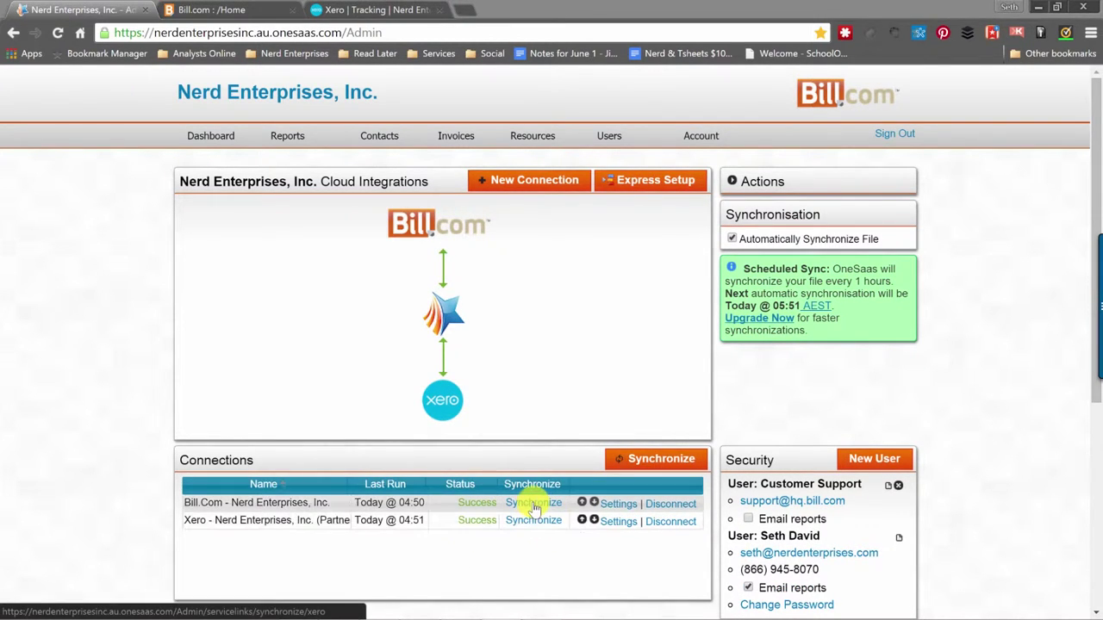
Run Synchronize on the Connections panel and wait for both connections to finish.
left_click(657, 461)
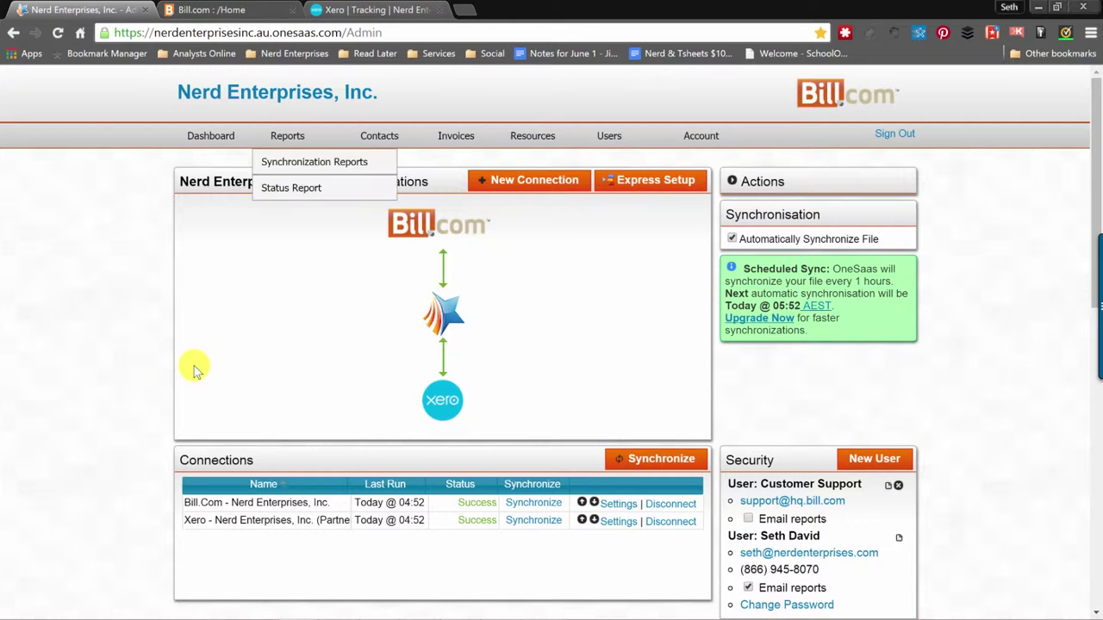
Open the Bill.Com connection settings and scroll toward Pull Payments.
left_click(618, 504)
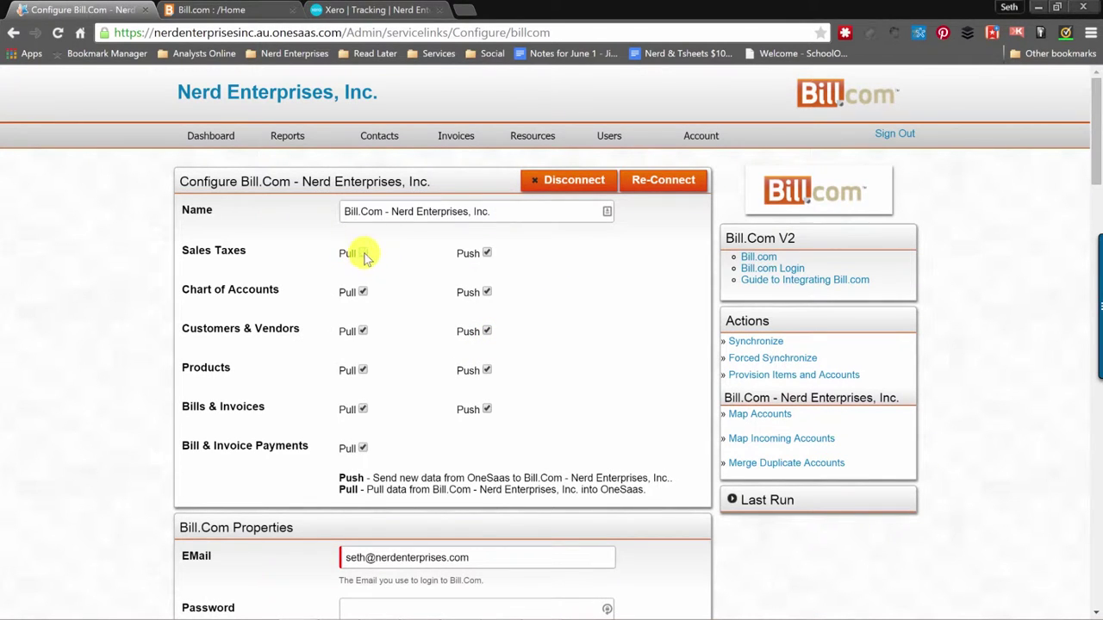
scroll(542, 332, "down", 8)
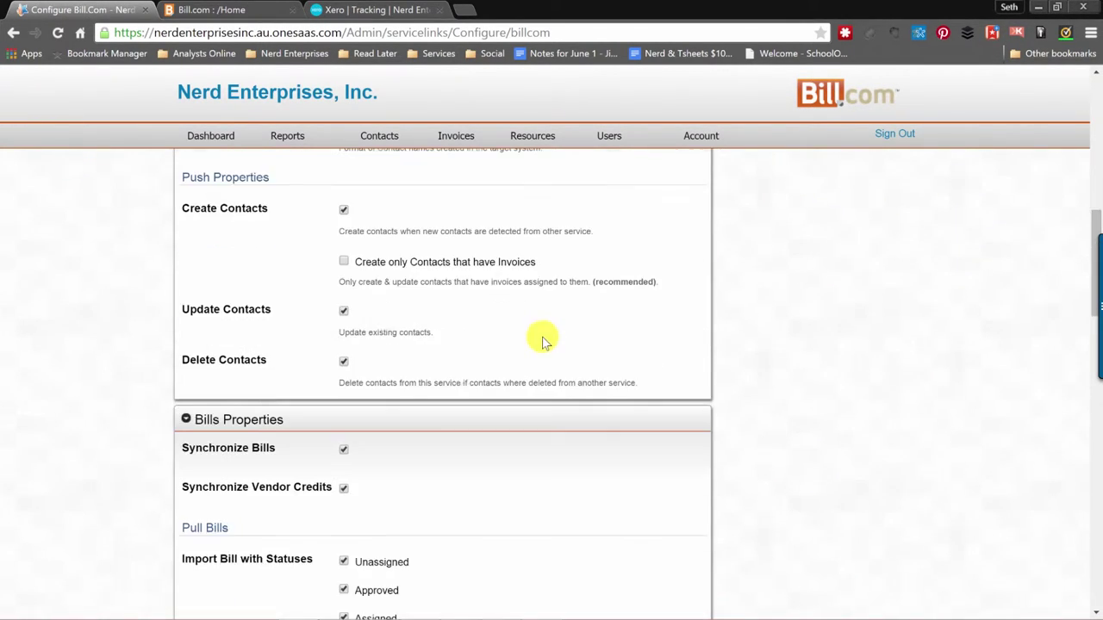
scroll(542, 341, "down", 8)
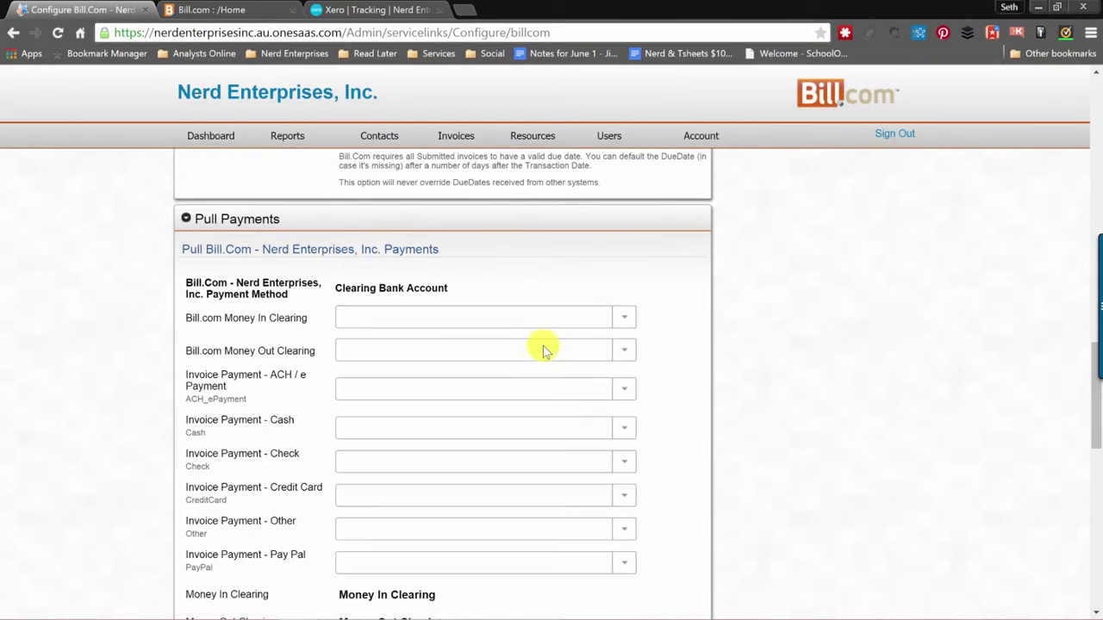
Map Bill.com Money In Clearing and Money Out Clearing to their matching clearing accounts.
left_click(625, 318)
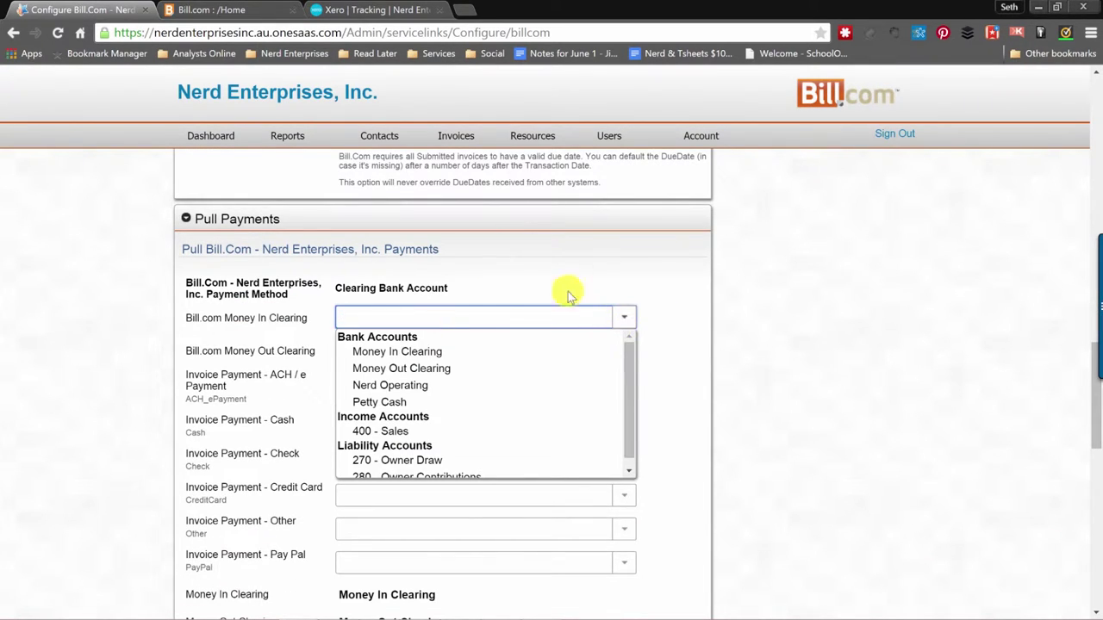
left_click(405, 351)
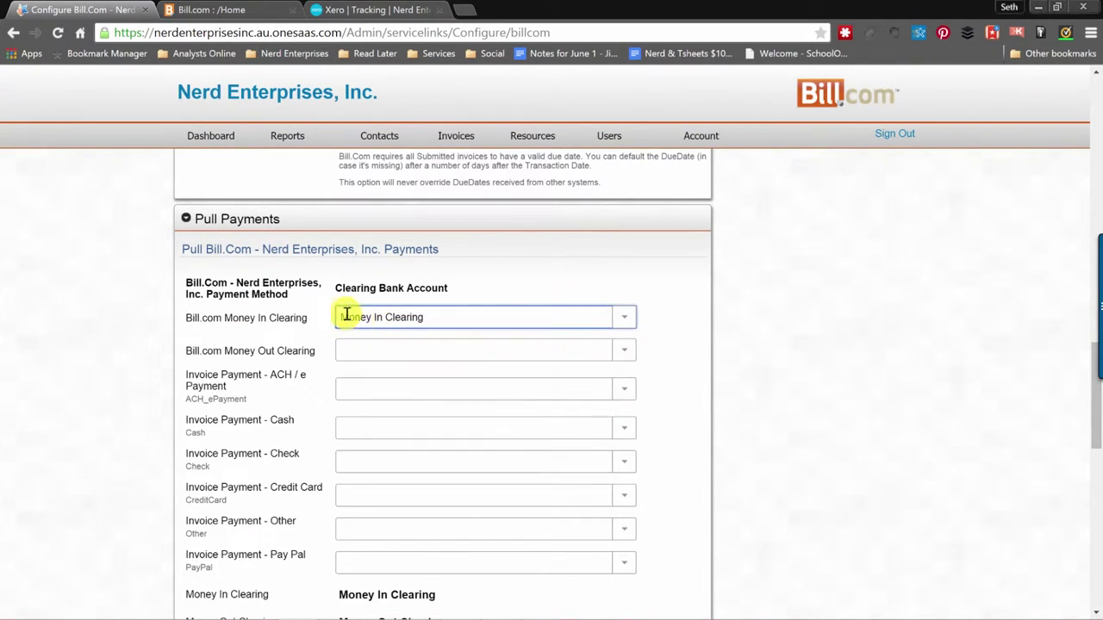
left_click(625, 349)
left_click(406, 385)
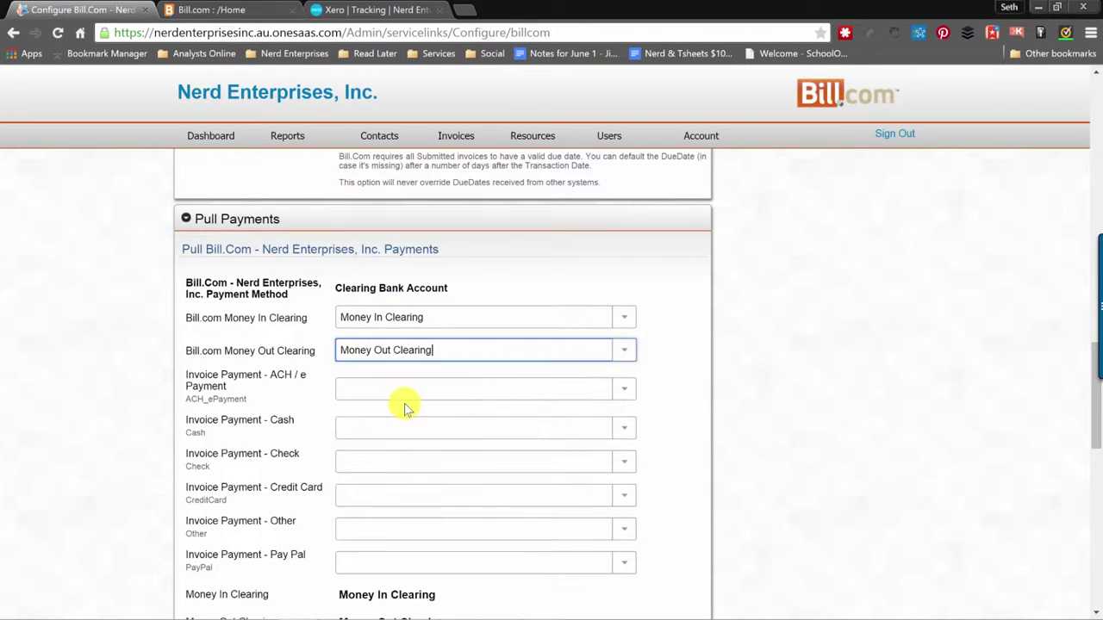
scroll(405, 407, "down", 2)
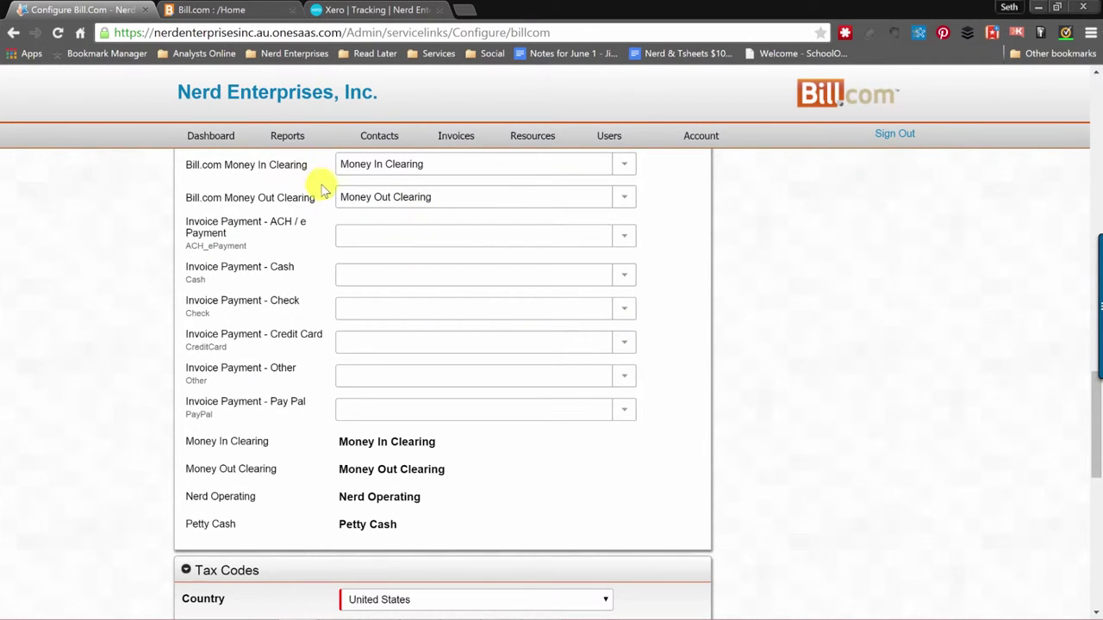
Map Cash payments to Petty Cash.
left_click(396, 237)
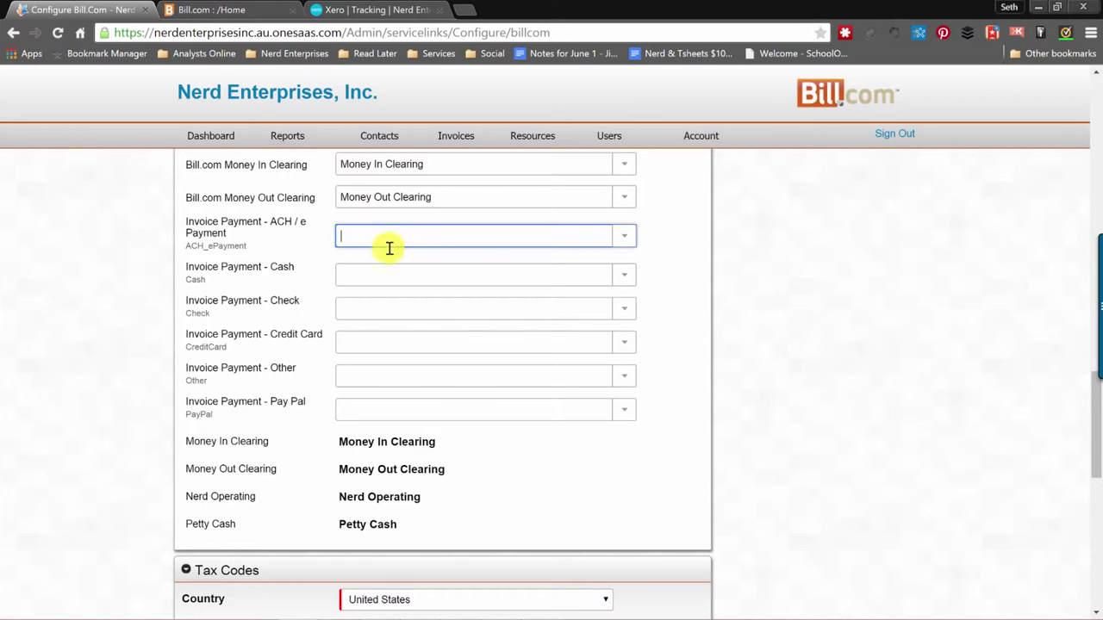
left_click(365, 276)
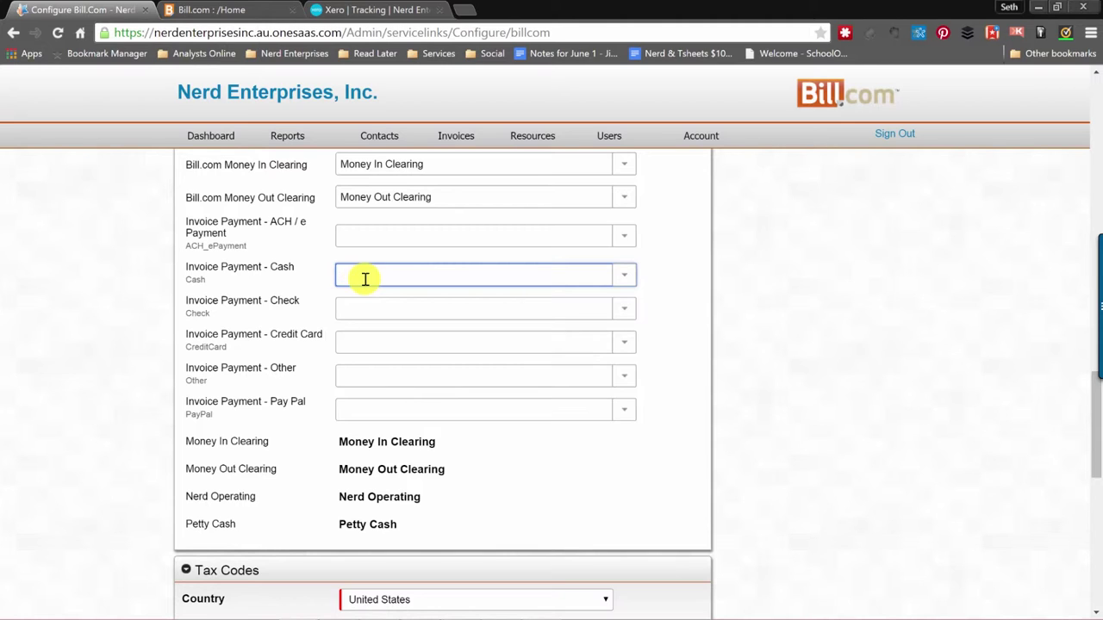
left_click(354, 315)
left_click(356, 271)
left_click(631, 276)
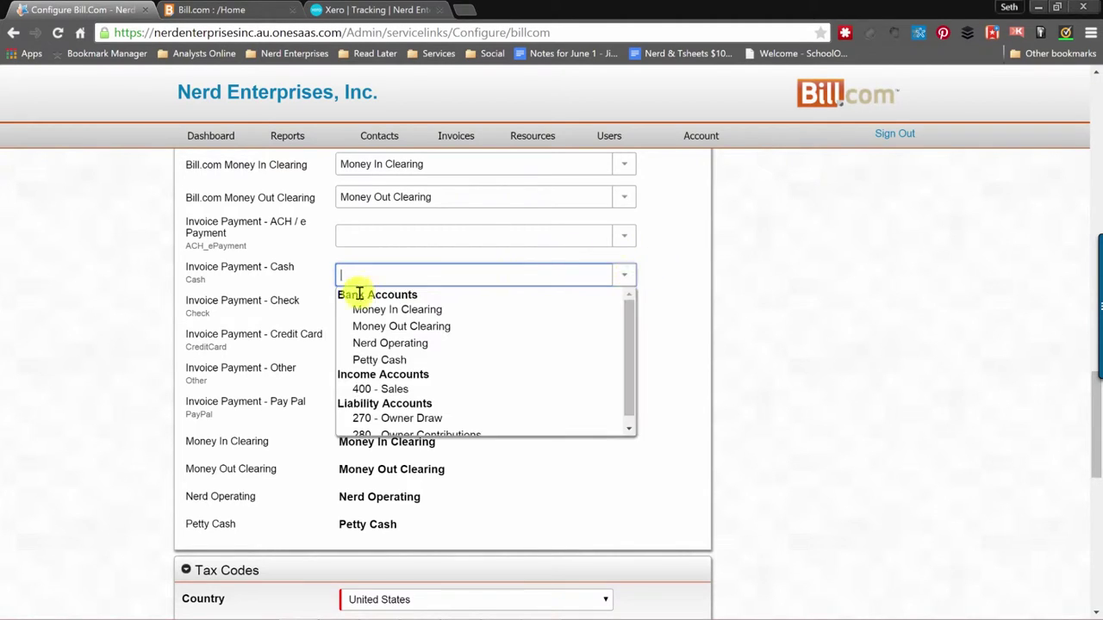
left_click(392, 360)
Map ACH / e Payment, Check and Credit Card payments to Nerd Operating.
left_click(366, 312)
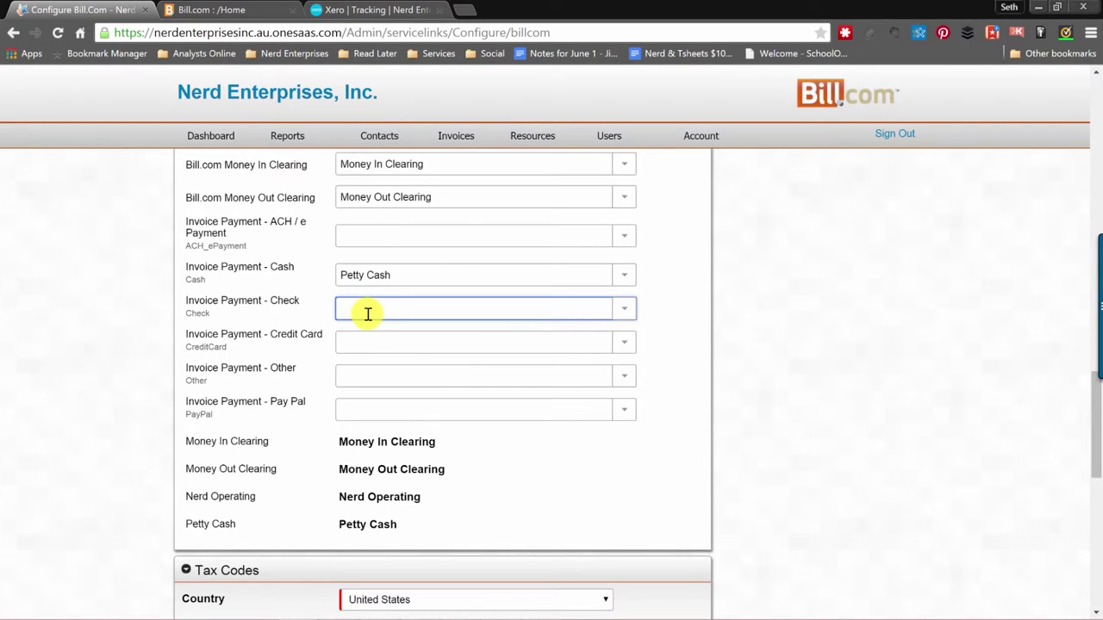
left_click(623, 236)
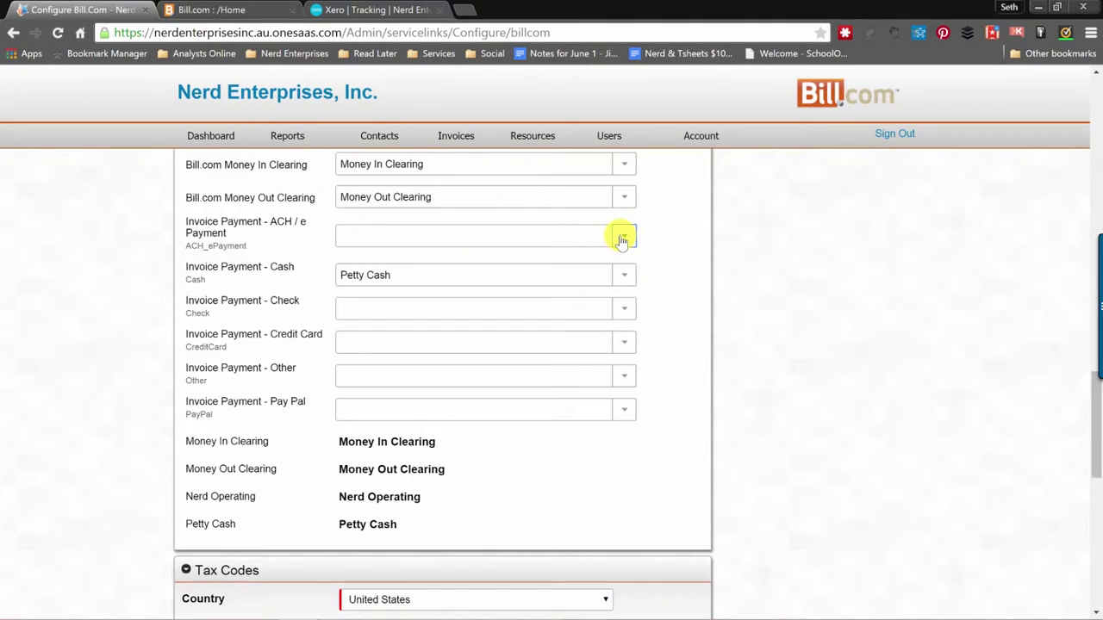
left_click(406, 308)
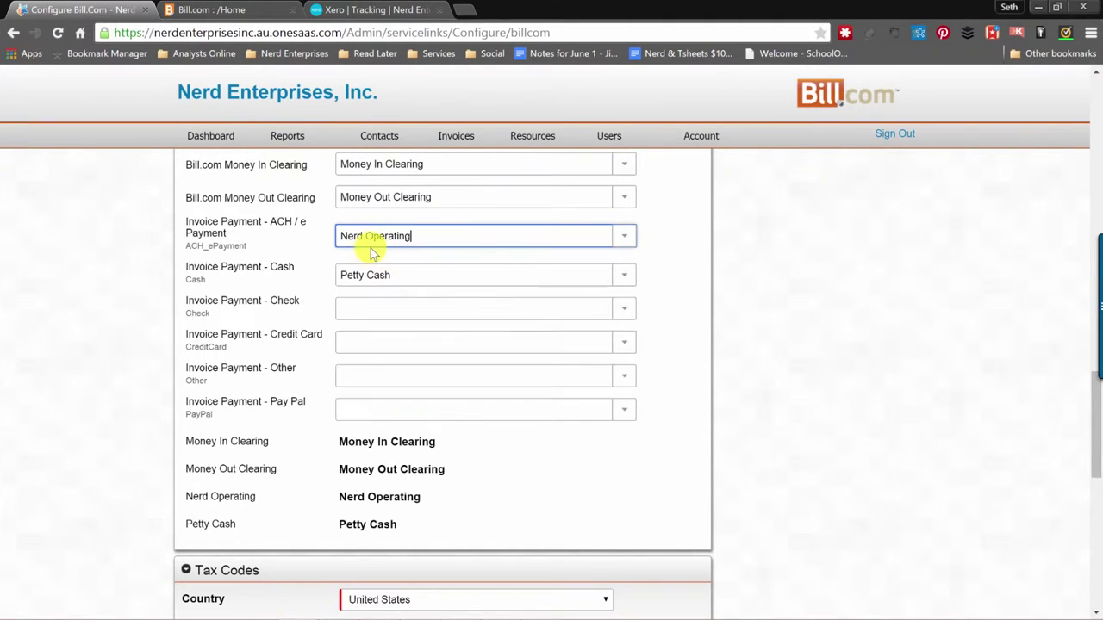
left_click(355, 310)
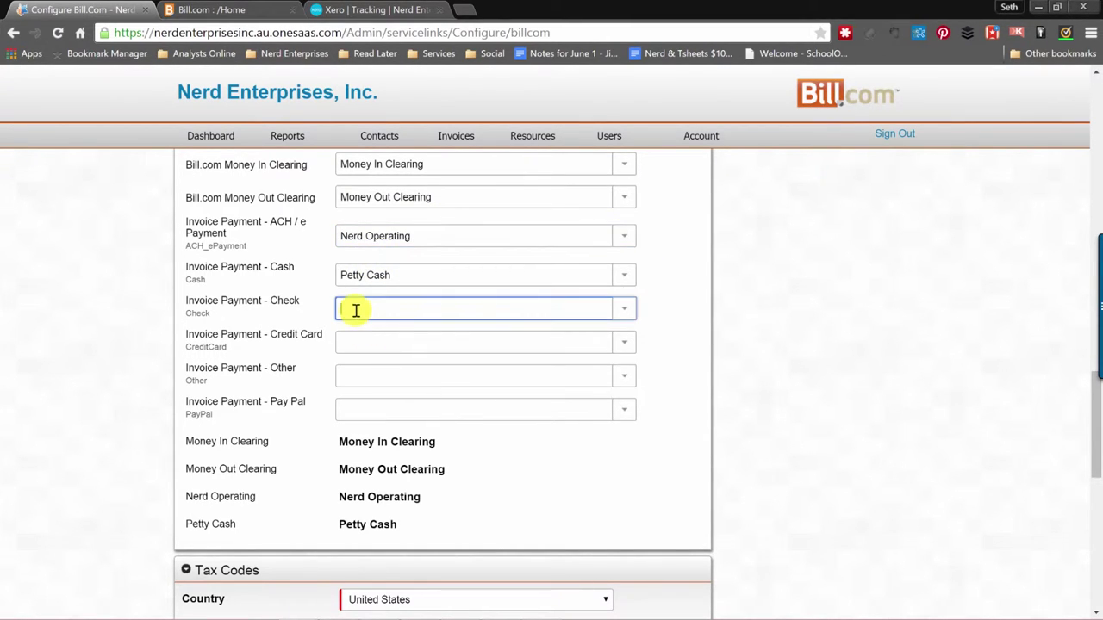
left_click(624, 309)
left_click(401, 376)
left_click(382, 343)
left_click(627, 344)
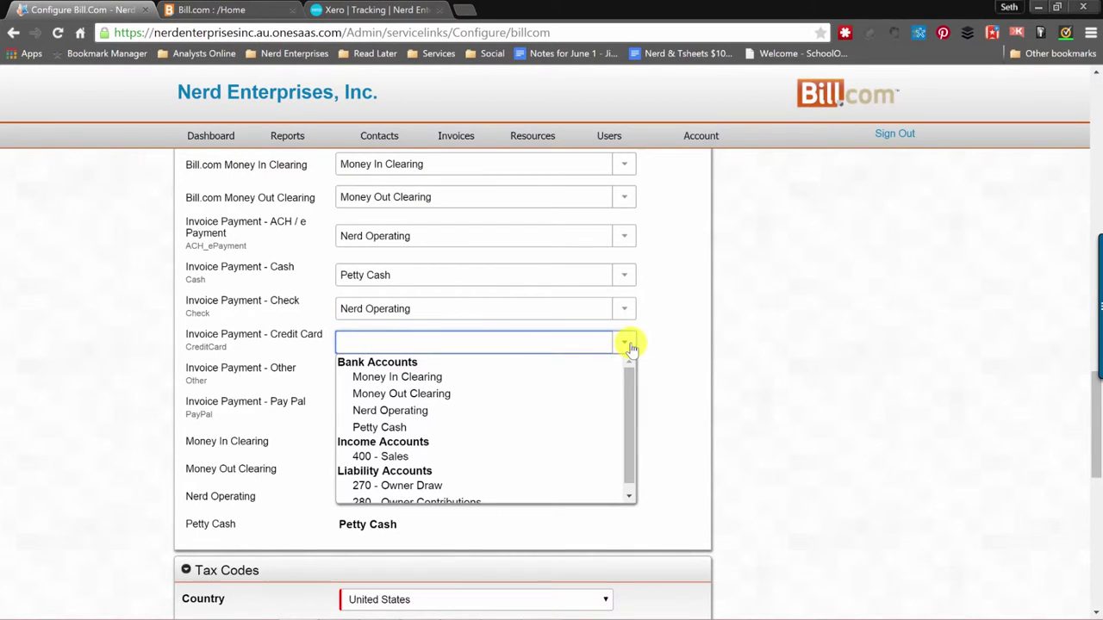
left_click(416, 412)
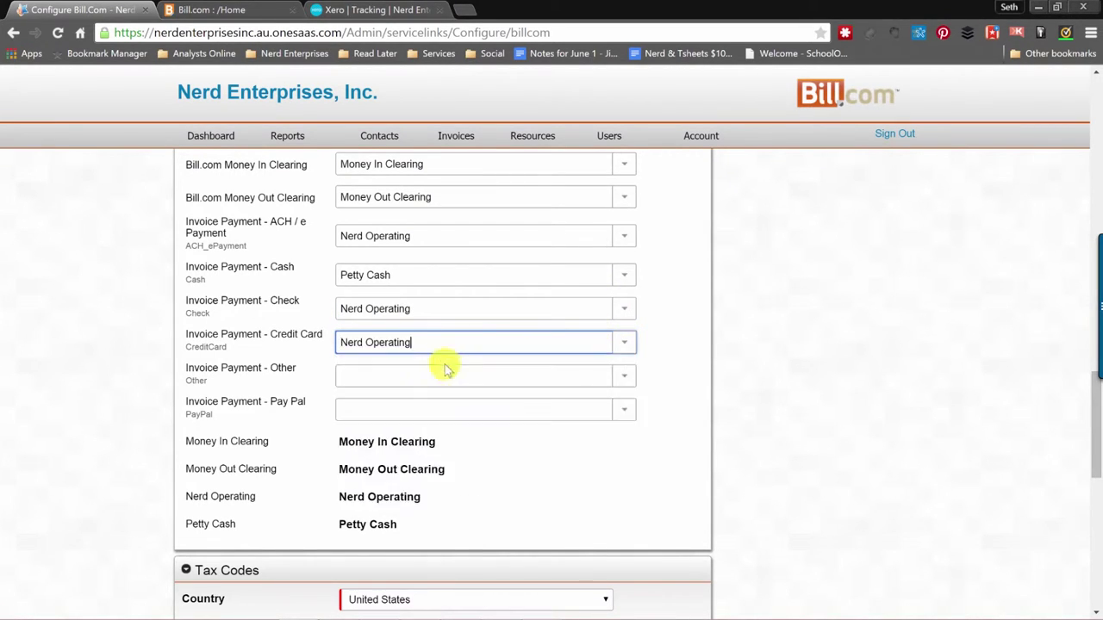
Map Other and Pay Pal payments to Nerd Operating.
left_click(365, 382)
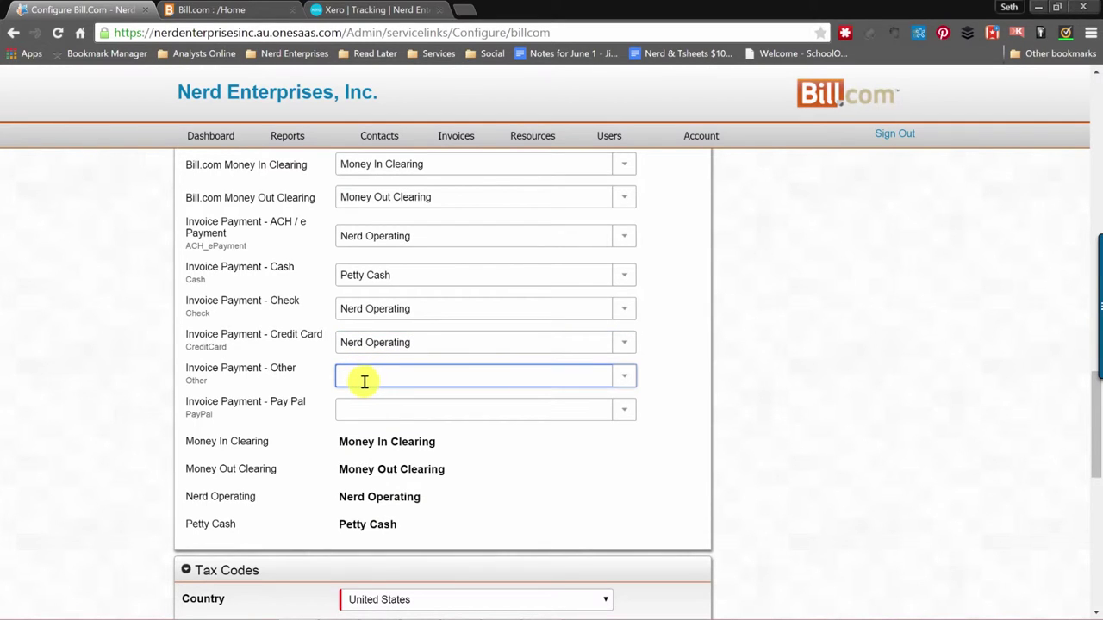
left_click(628, 382)
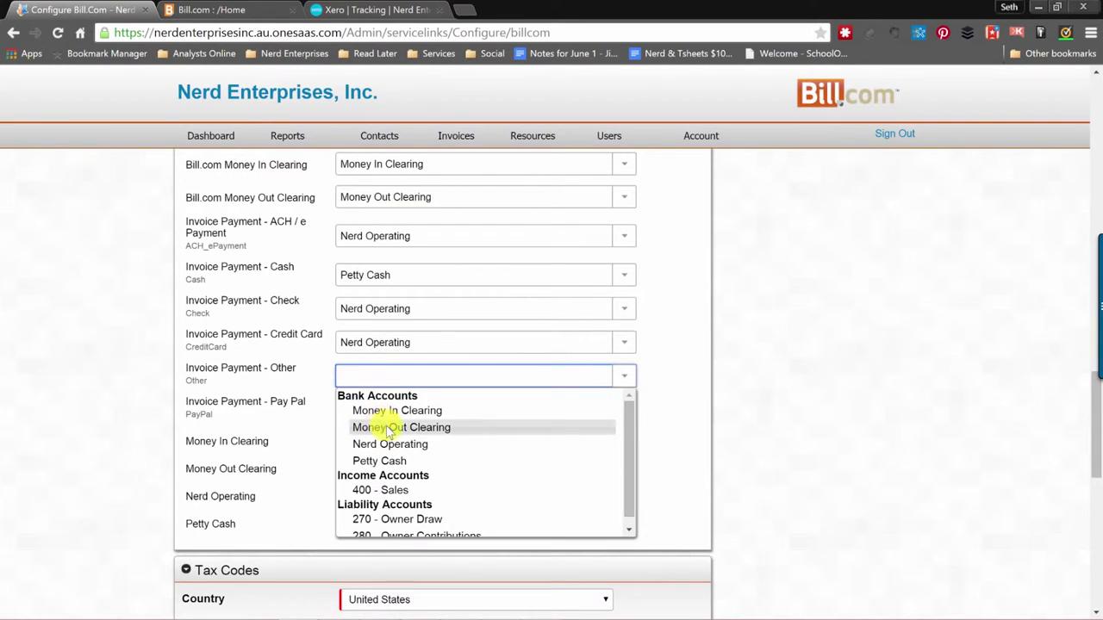
left_click(392, 443)
left_click(375, 412)
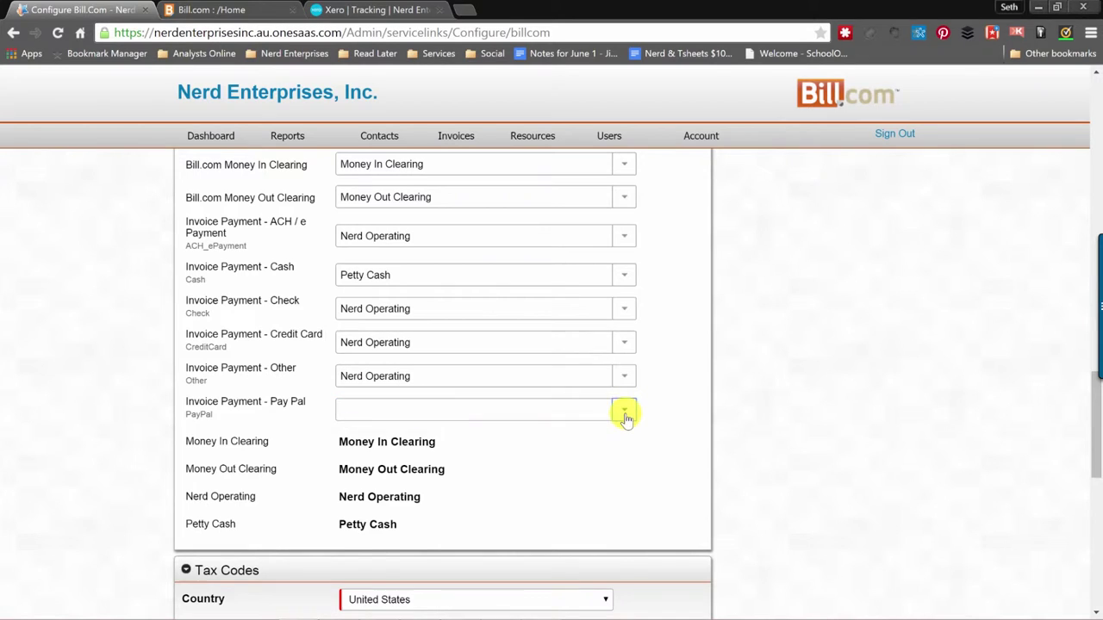
left_click(626, 412)
left_click(393, 477)
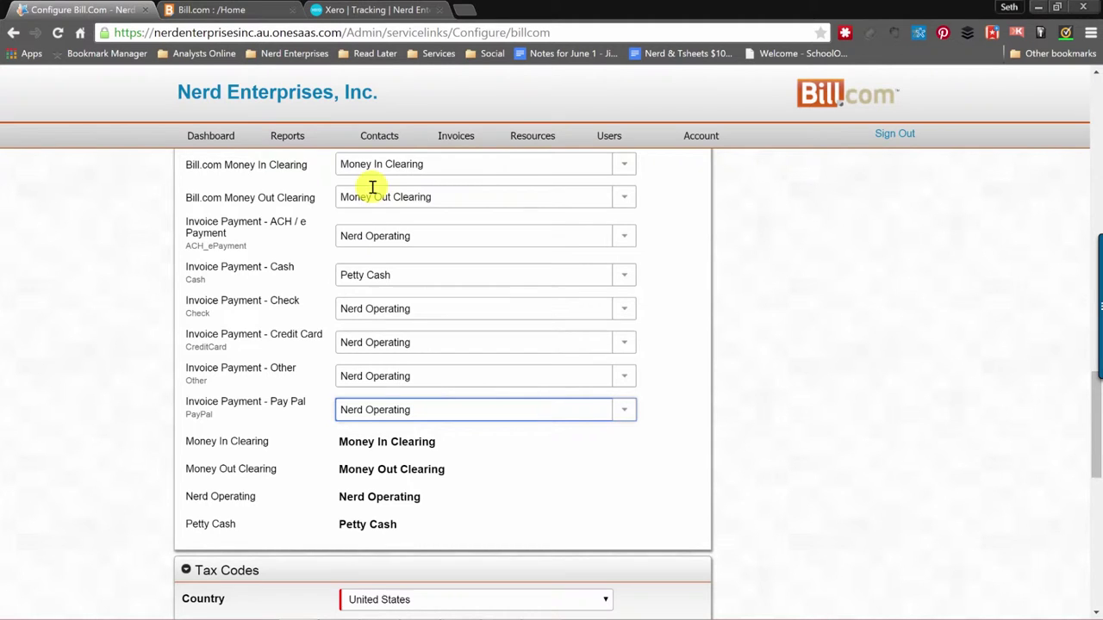
mouse_move(431, 167)
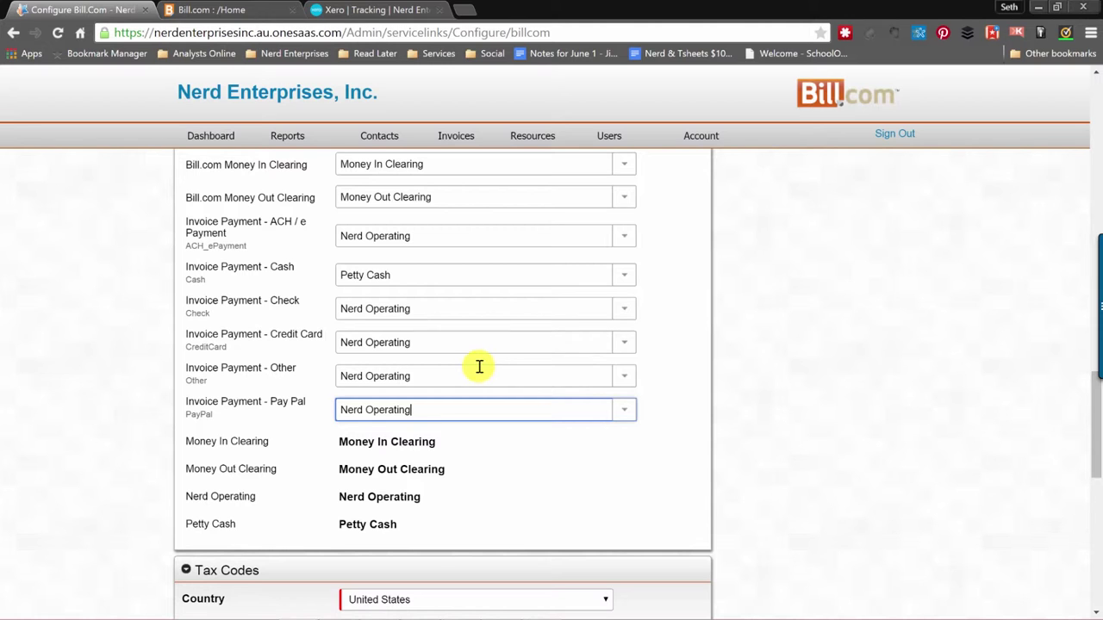
Apply the Bill.com configuration from the bottom of the Configure Bill.com page.
left_click(496, 472)
scroll(571, 411, "down", 2)
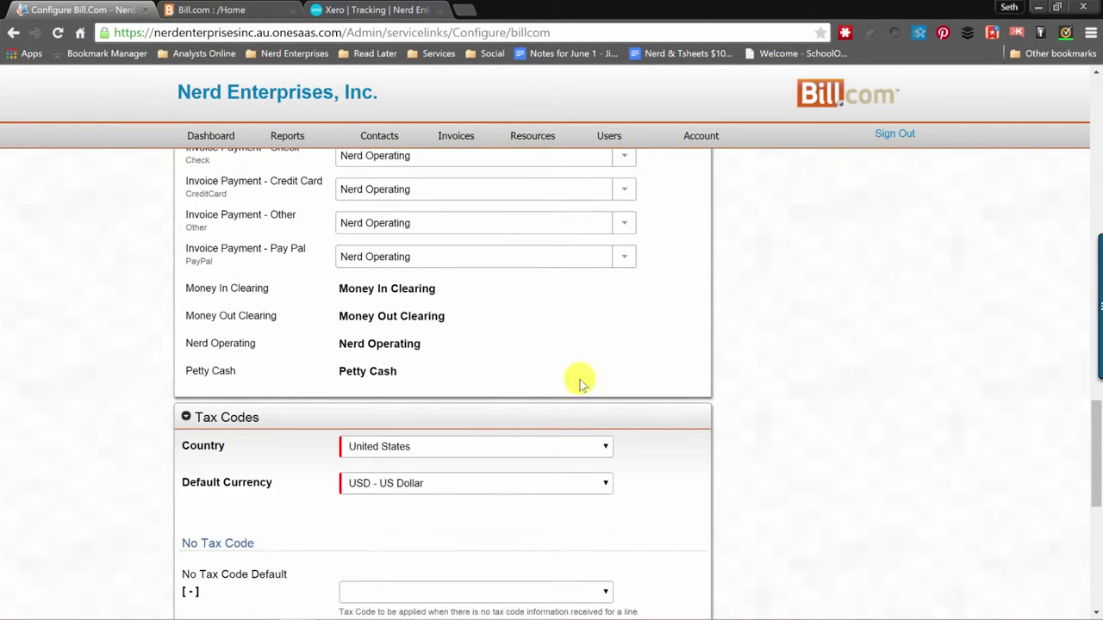
scroll(581, 377, "down", 2)
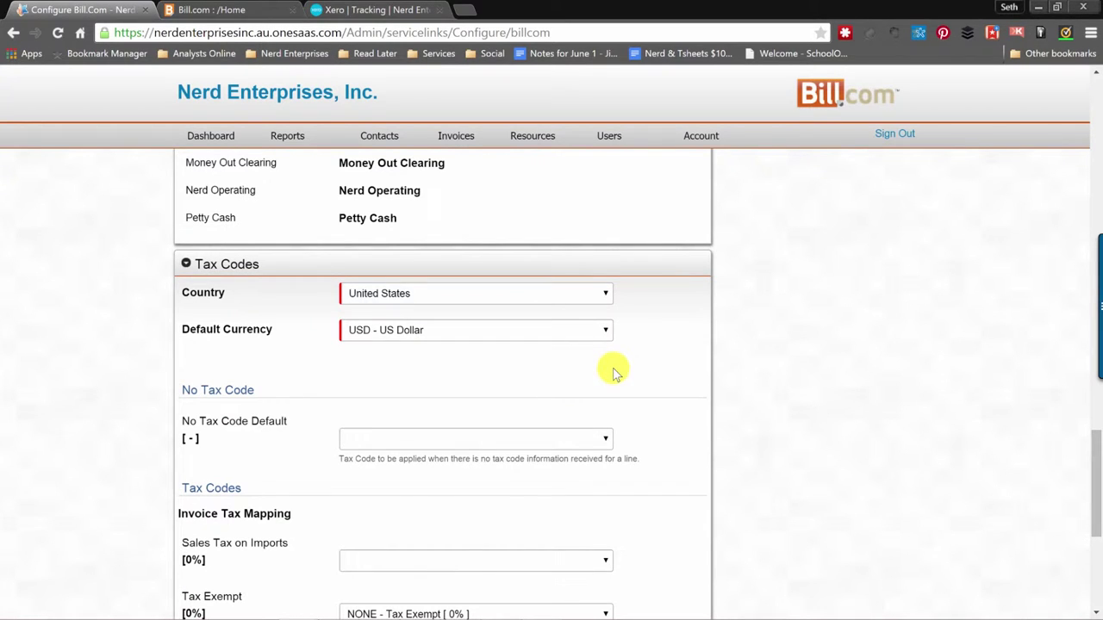
scroll(621, 322, "up", 5)
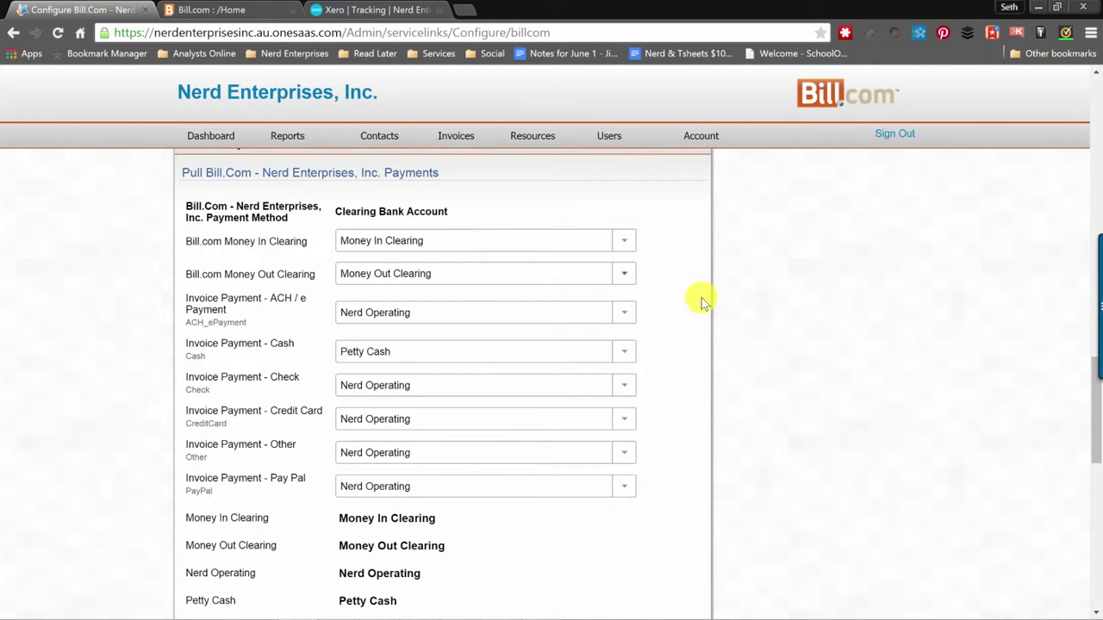
scroll(702, 299, "down", 4)
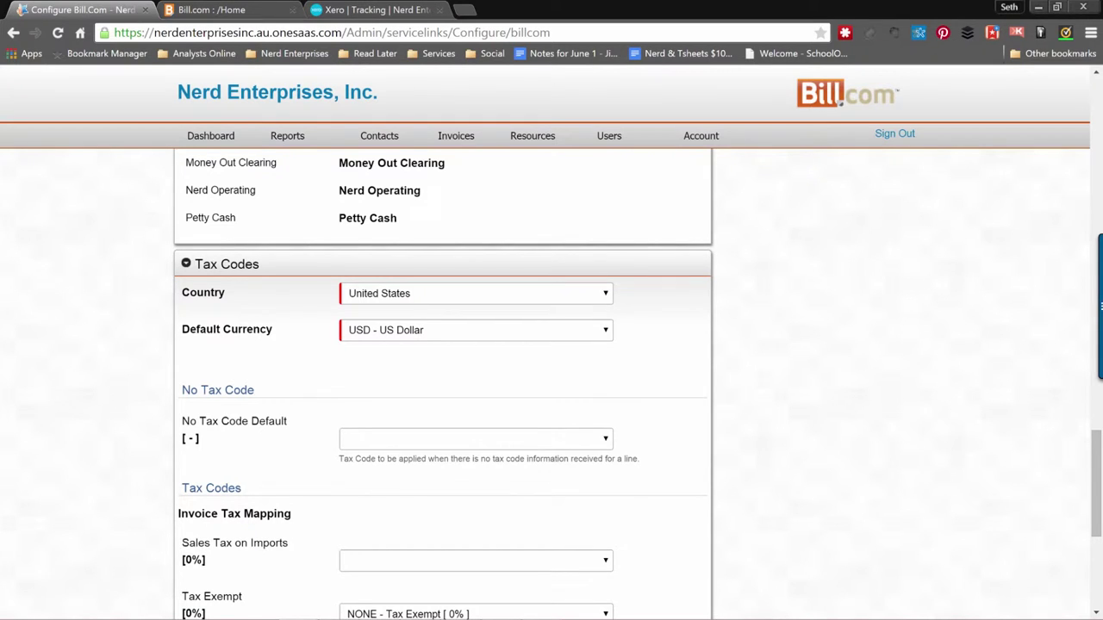
scroll(443, 383, "up", 4)
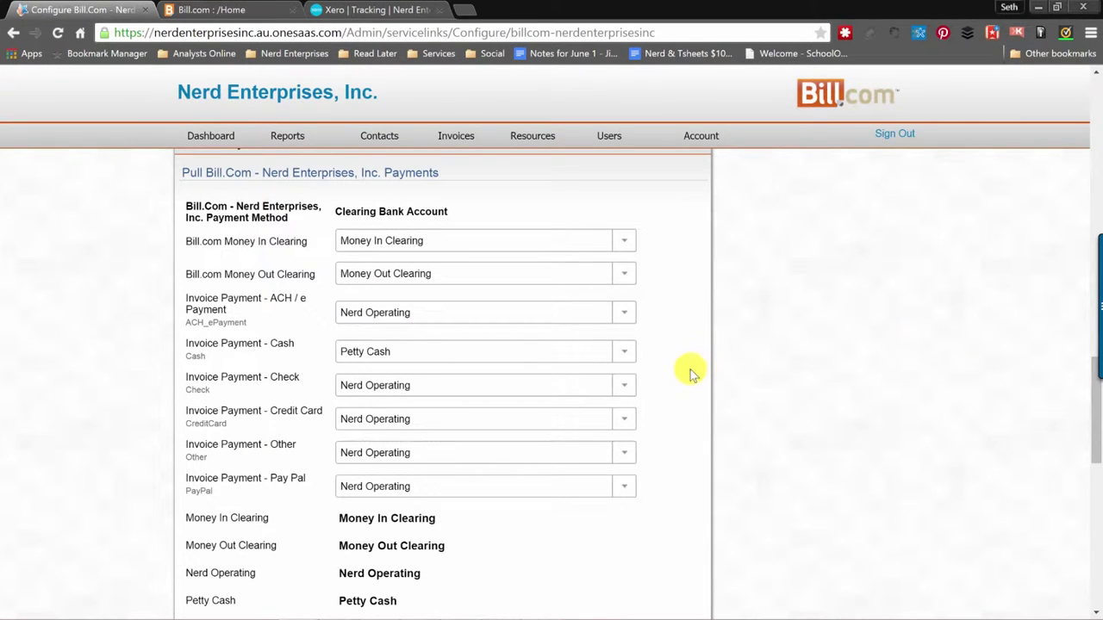
scroll(690, 370, "down", 10)
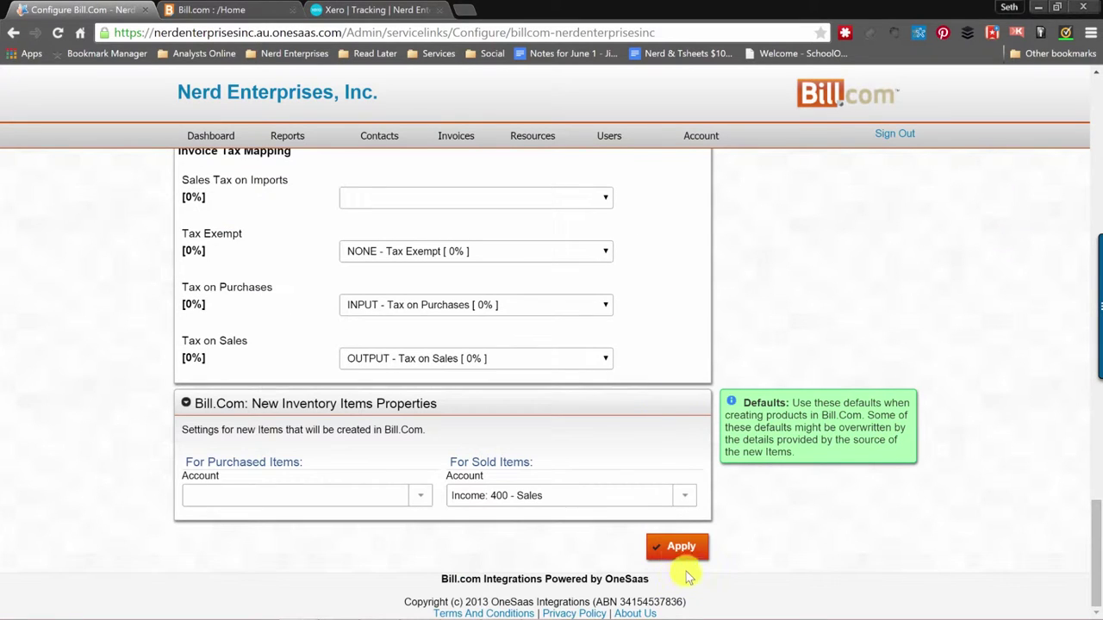
left_click(676, 550)
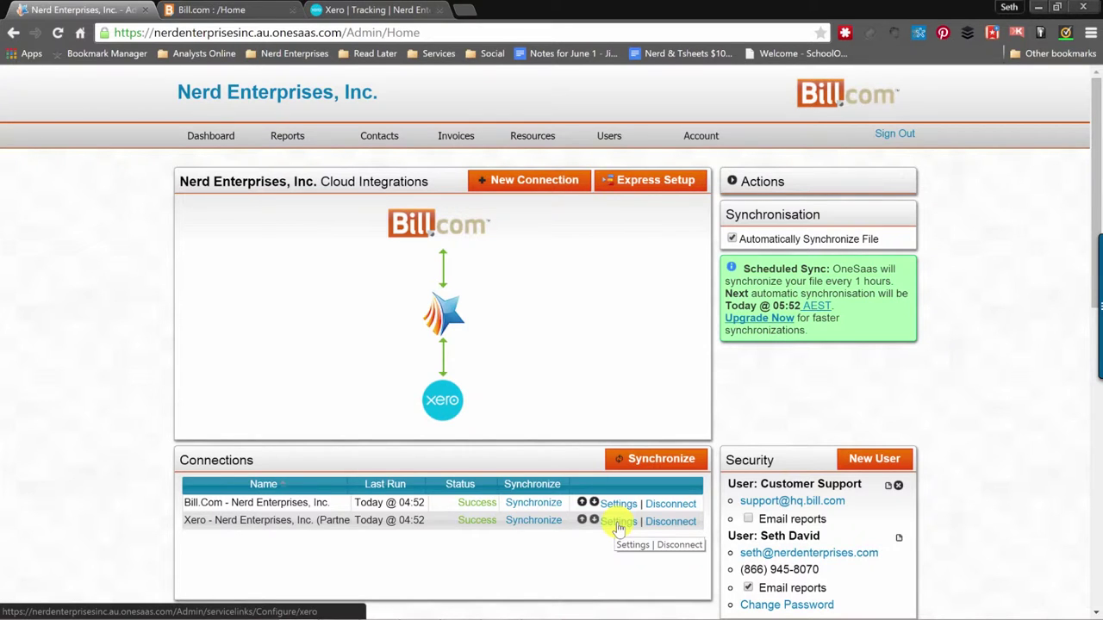
left_click(619, 522)
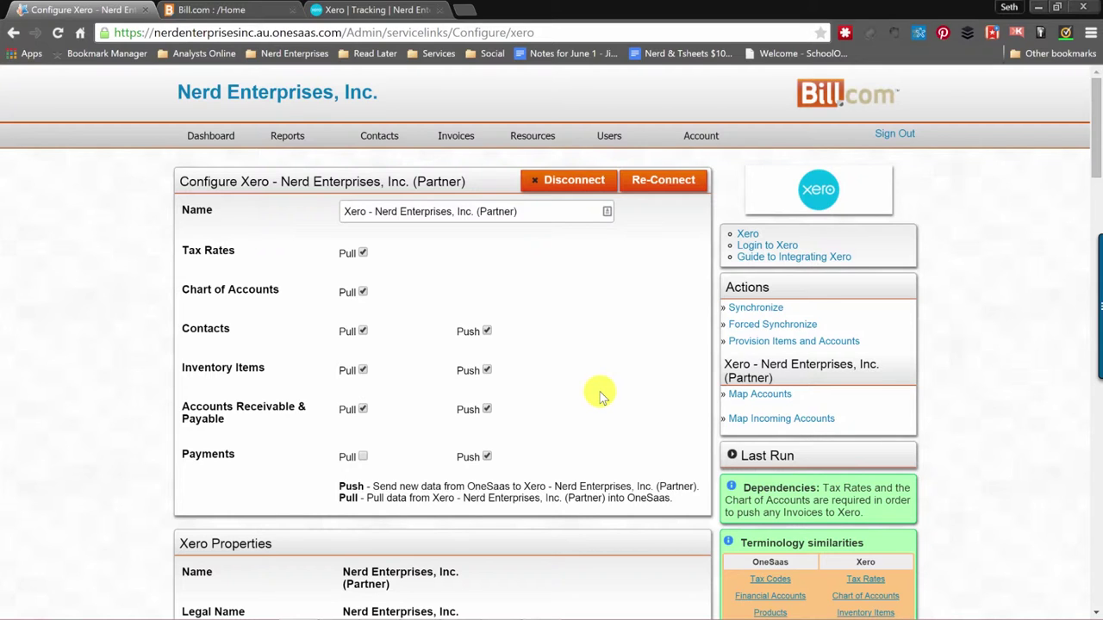
scroll(600, 396, "down", 10)
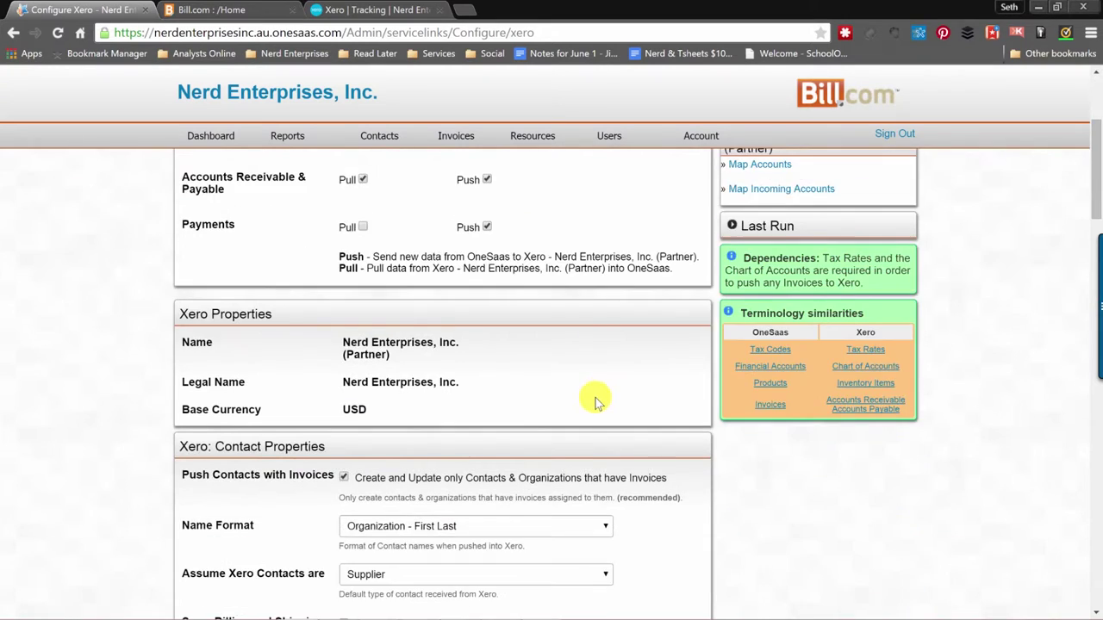
scroll(592, 403, "down", 4)
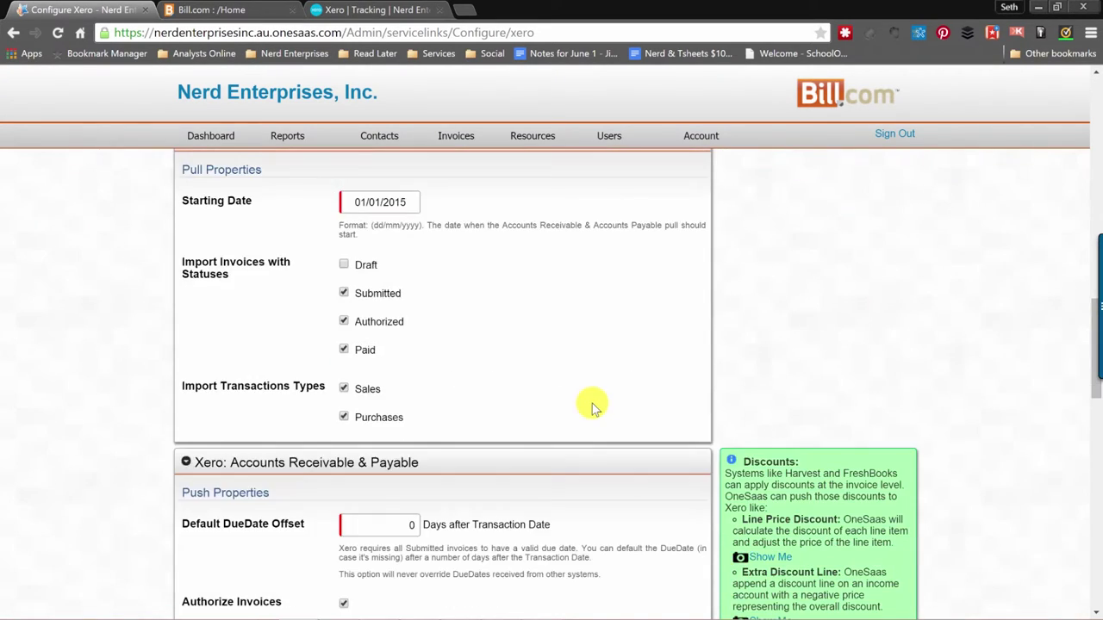
scroll(592, 403, "up", 1)
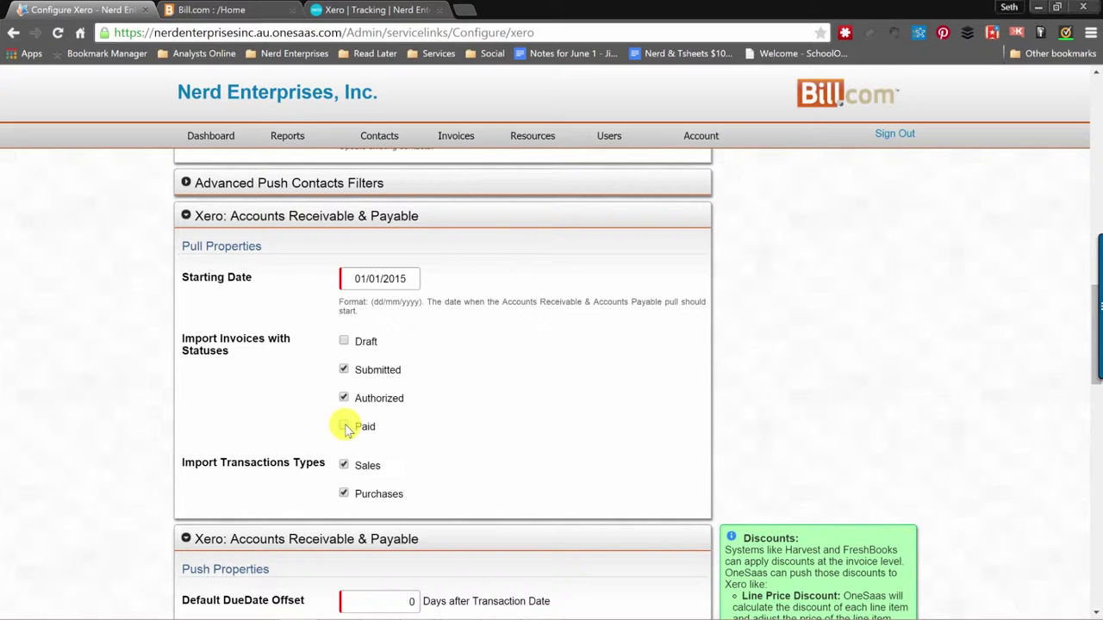
scroll(530, 410, "down", 1)
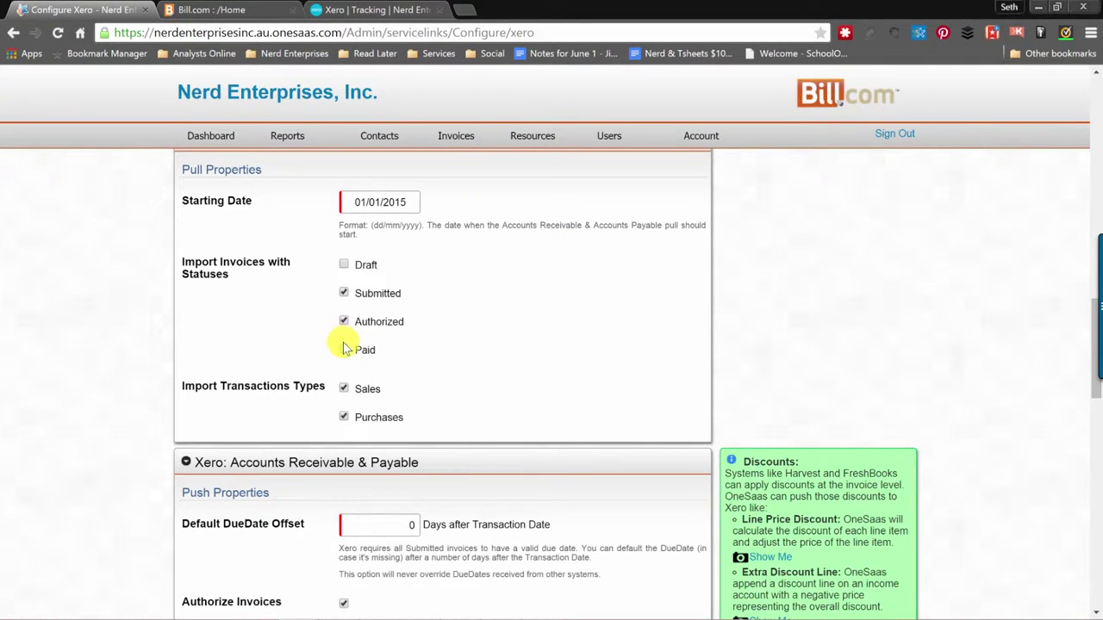
left_click(217, 136)
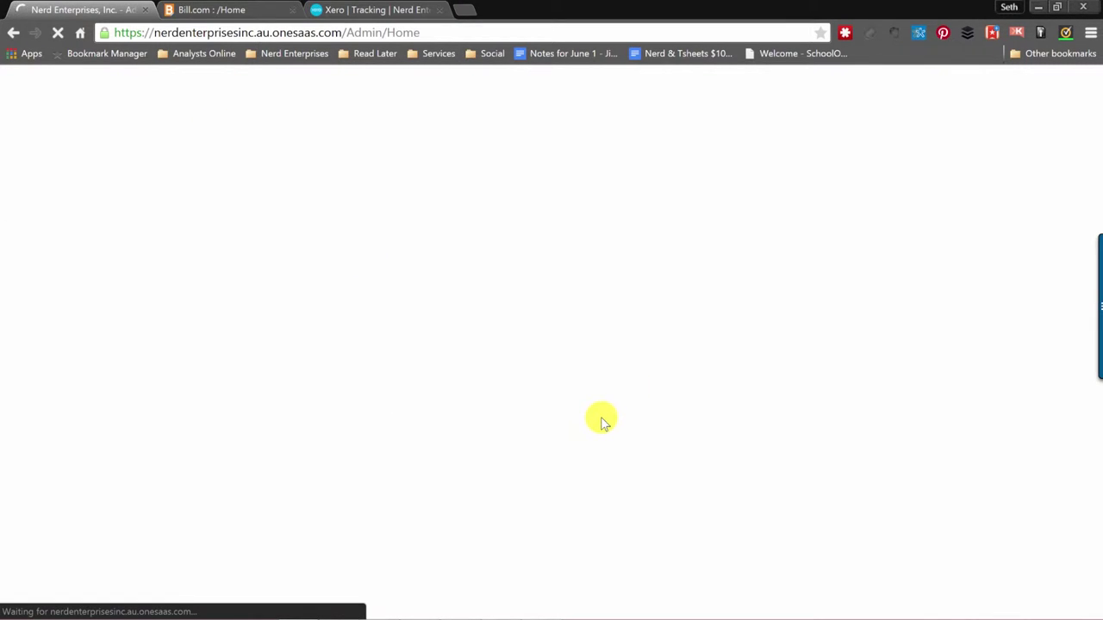
Untick Paid under Import Invoices with Statuses in the Xero connection settings and apply.
scroll(601, 422, "down", 2)
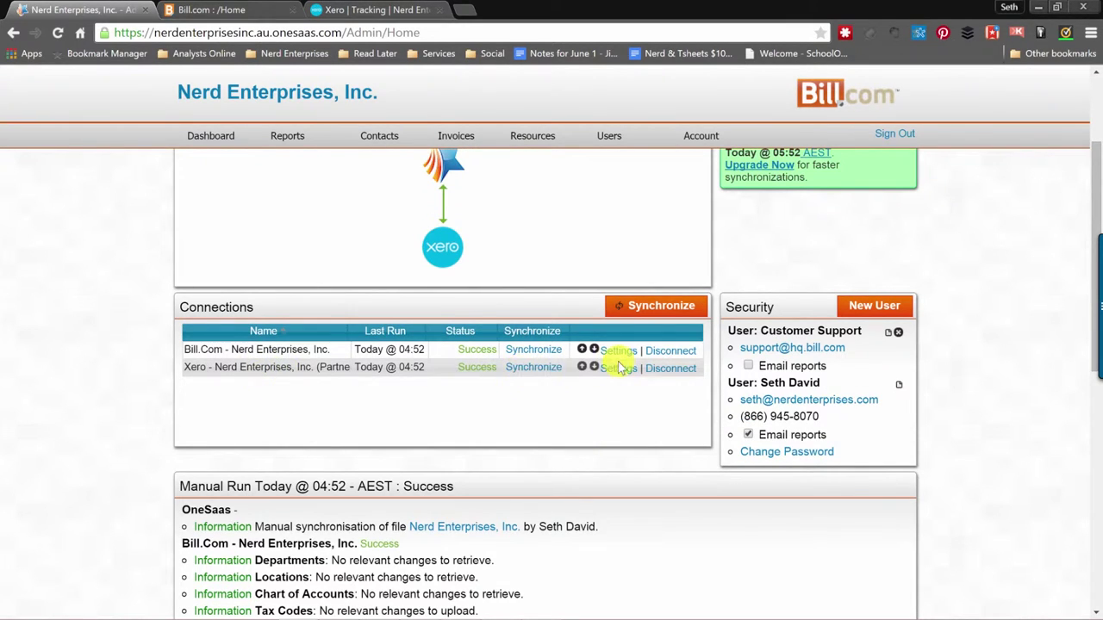
left_click(618, 368)
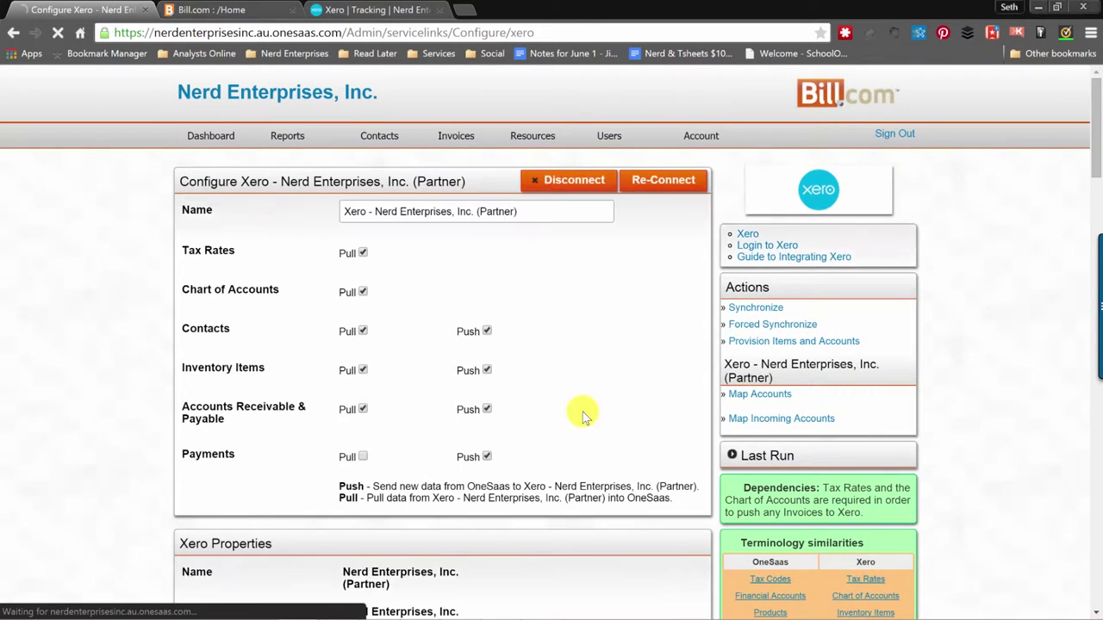
scroll(581, 417, "down", 14)
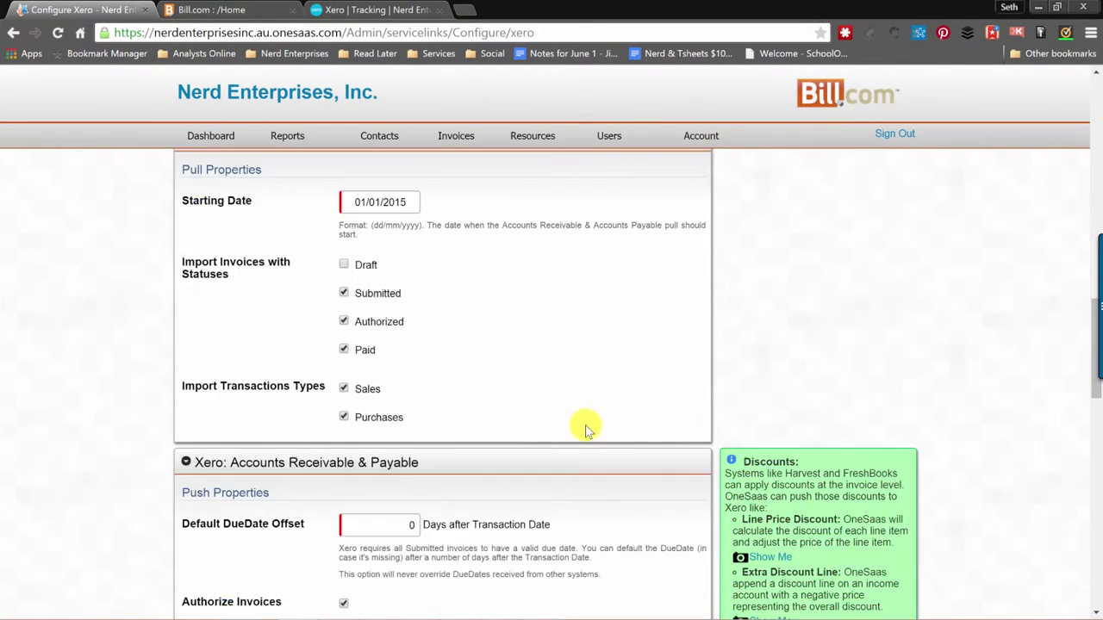
left_click(344, 350)
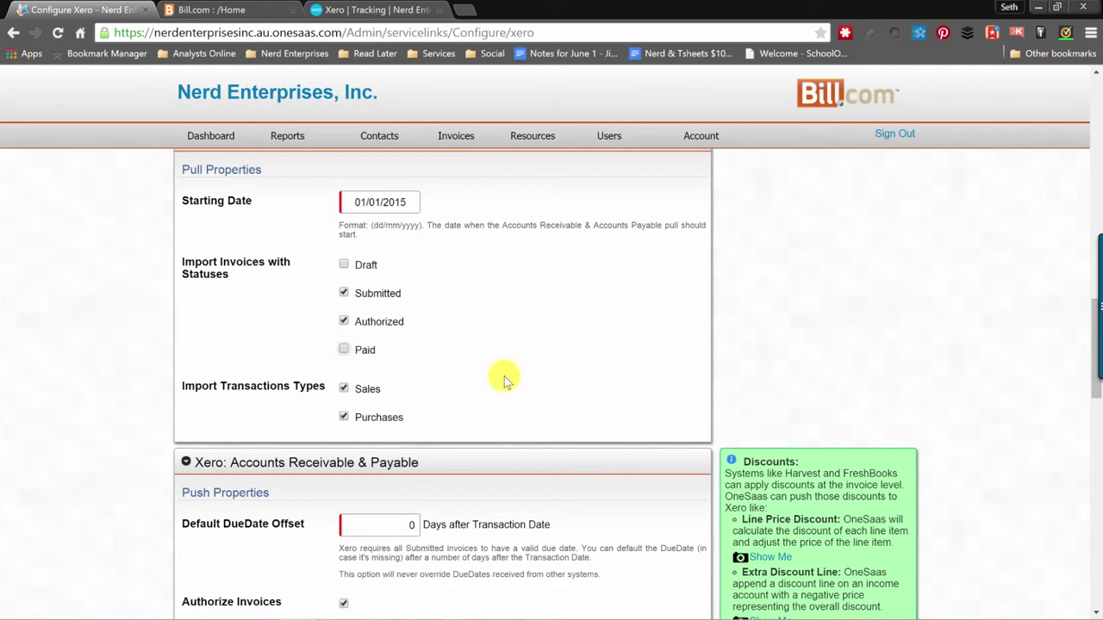
scroll(506, 380, "down", 15)
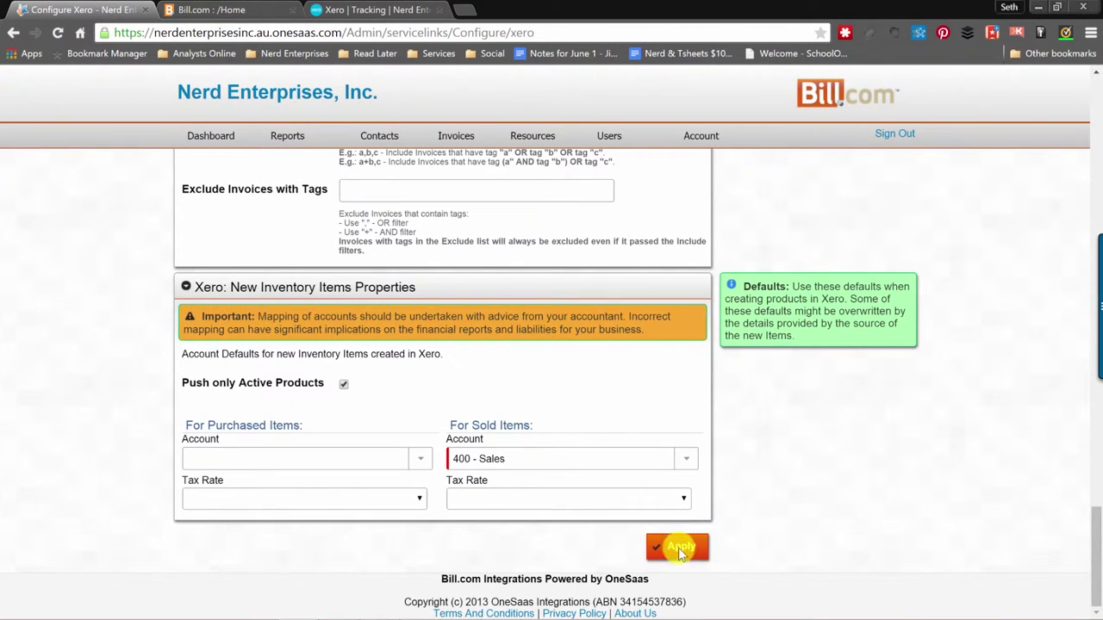
left_click(678, 548)
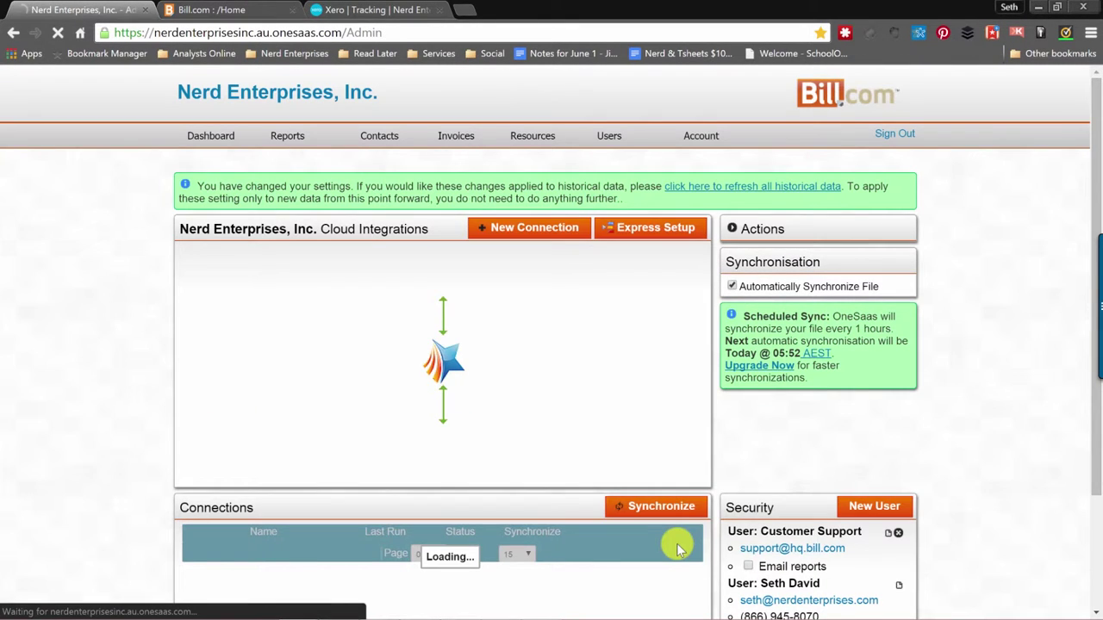
Run a sync of the Bill.com and Xero connections from the dashboard.
left_click(661, 507)
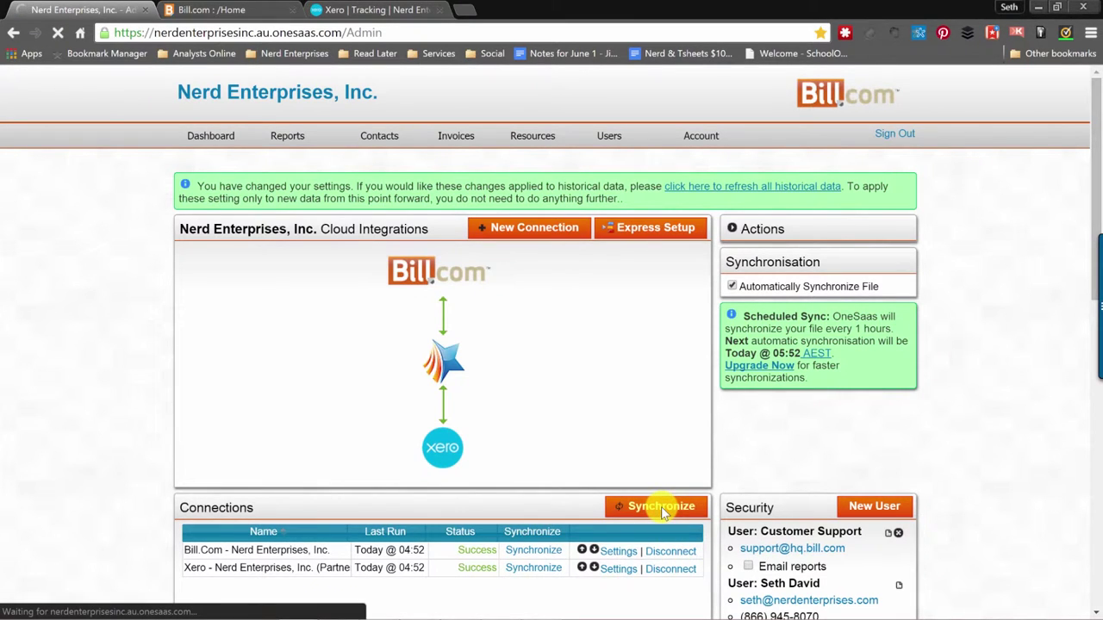
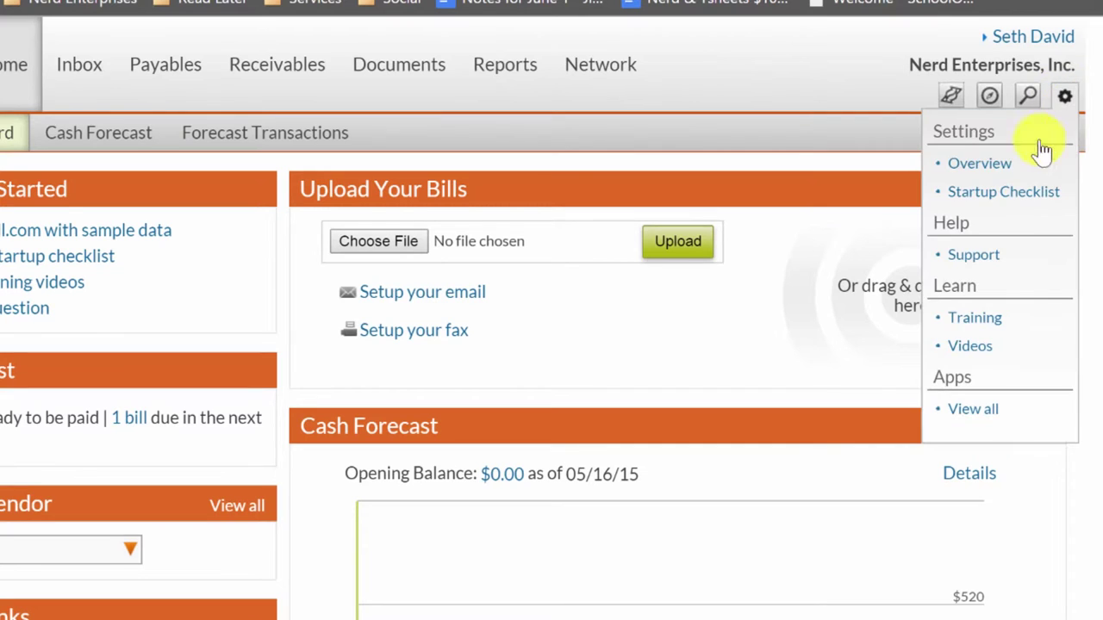
Open the Xero sync preferences from Settings and make them editable.
left_click(978, 165)
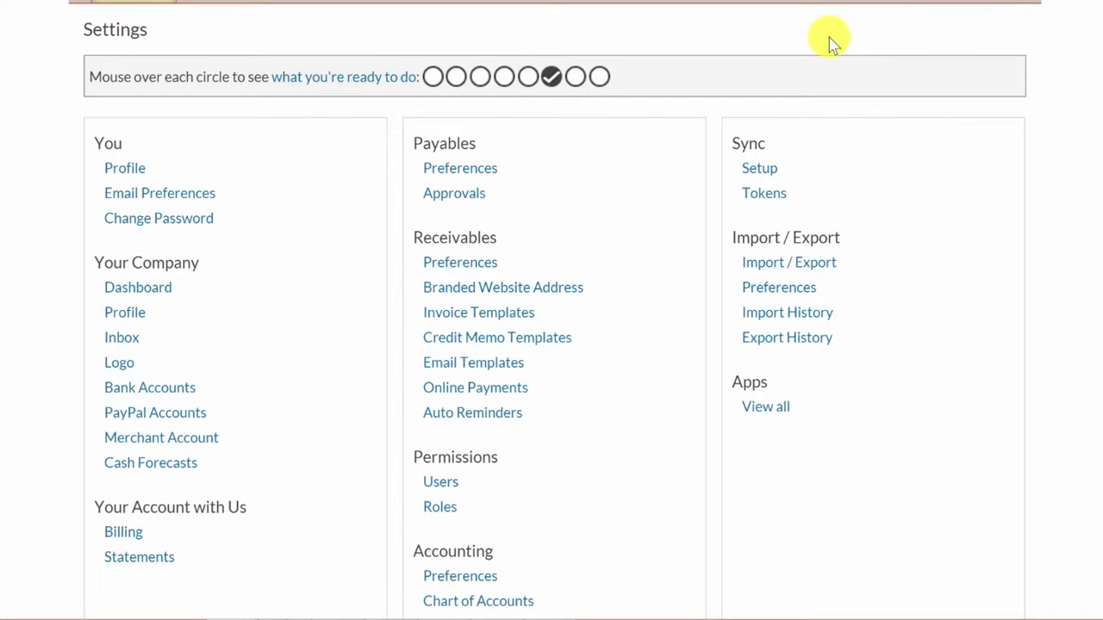
left_click(764, 168)
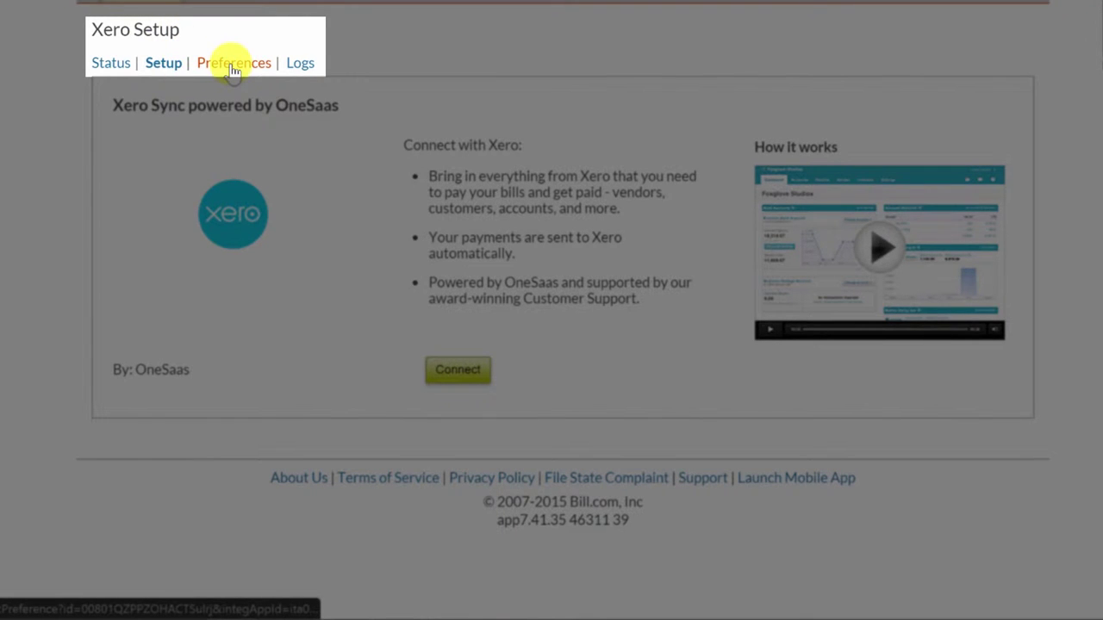
left_click(231, 67)
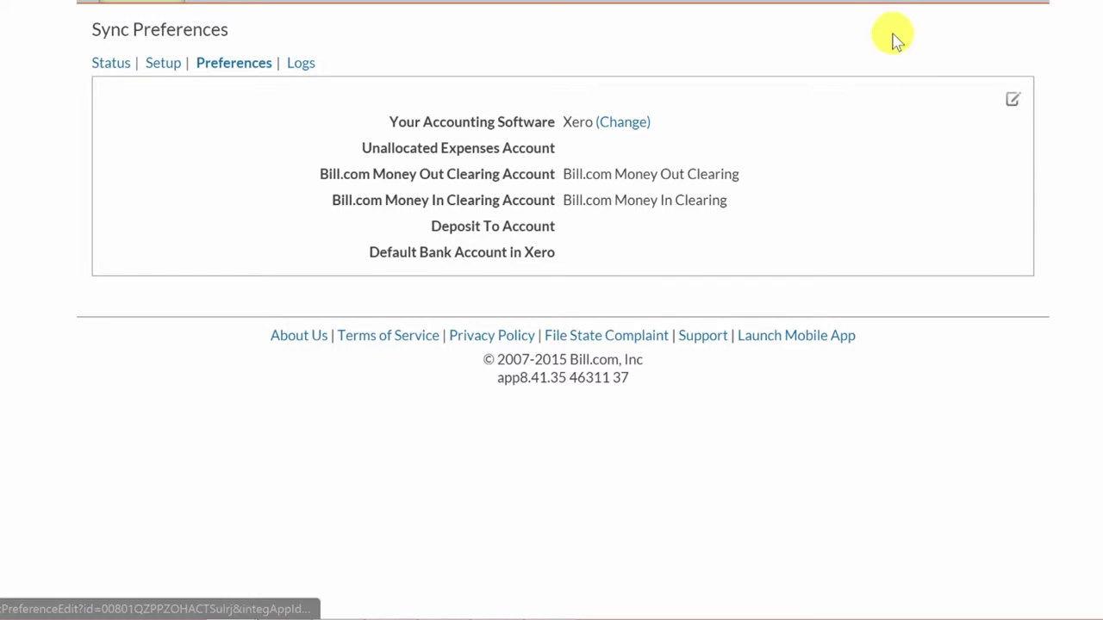
left_click(1015, 105)
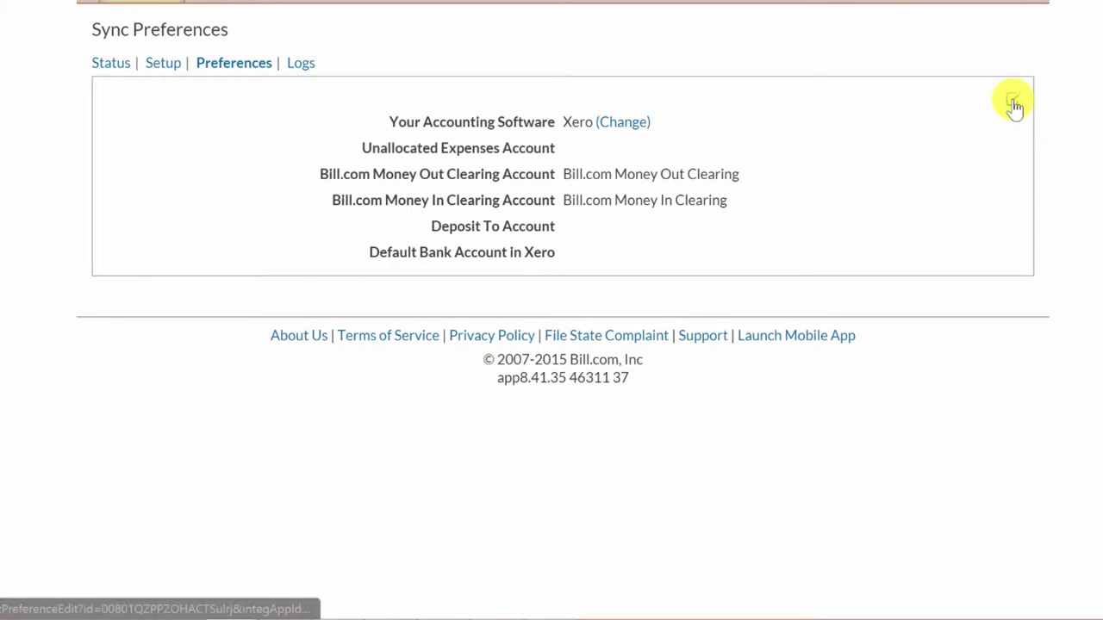
Search the Unallocated Expenses Account list for 'unc', then clear the search text.
left_click(702, 128)
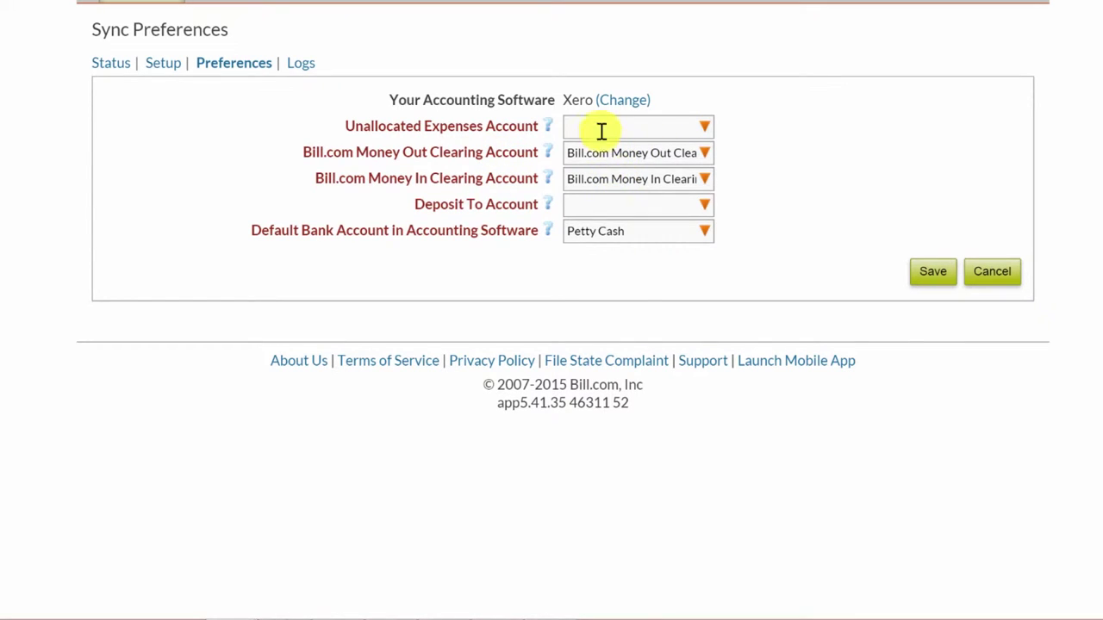
left_click(685, 126)
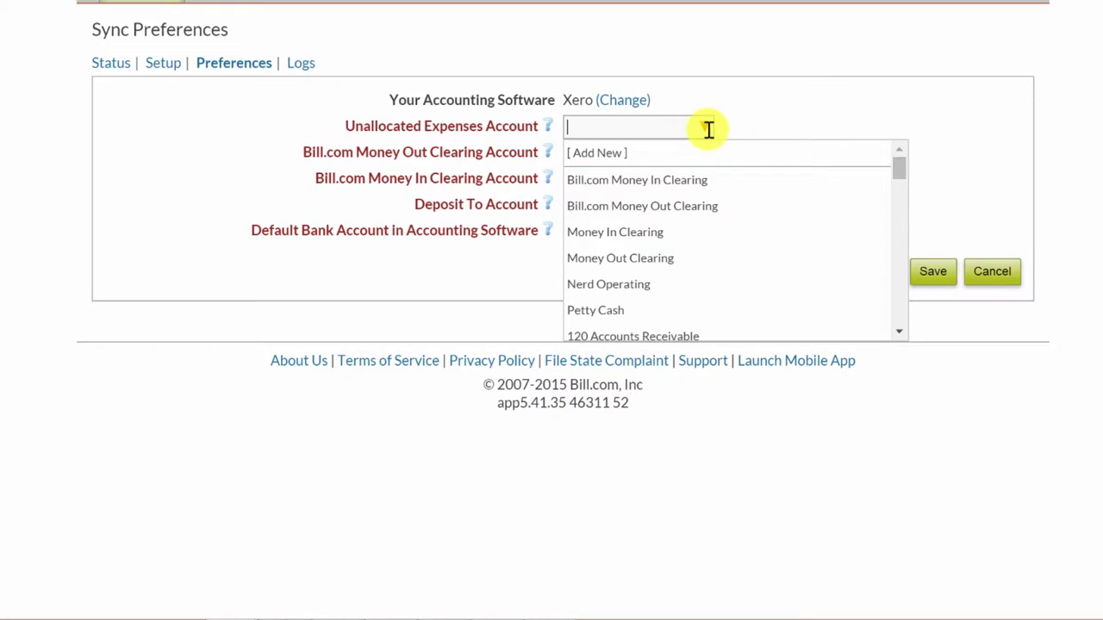
type("unc")
key("BackSpace")
key("BackSpace")
key("BackSpace")
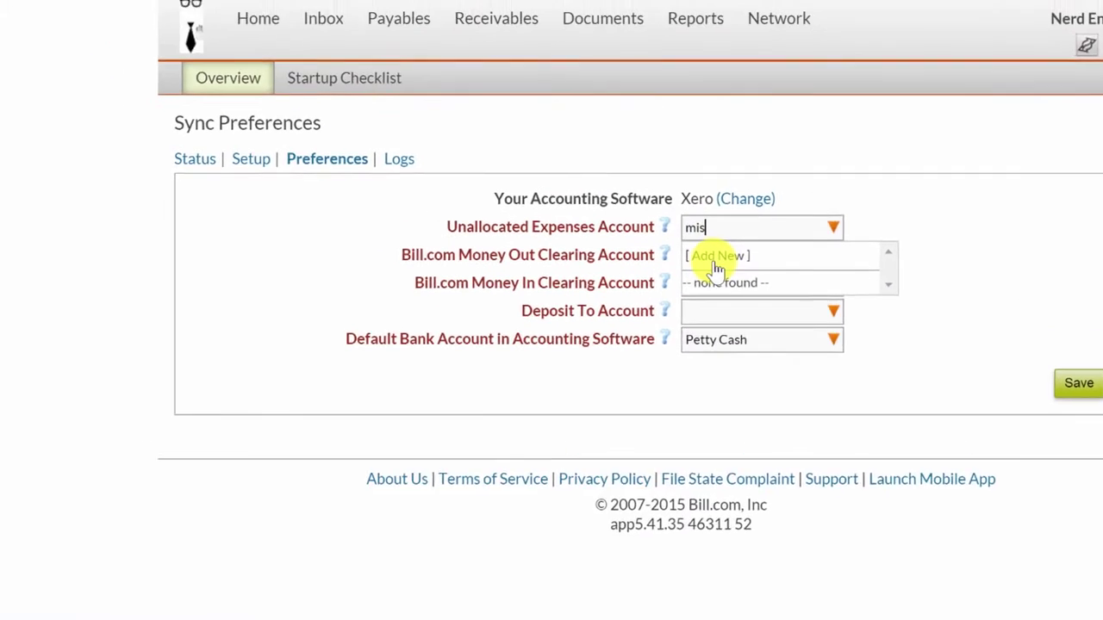
Add a new Expense account named 'Uncategorized Expenses' with no parent and save it.
left_click(707, 248)
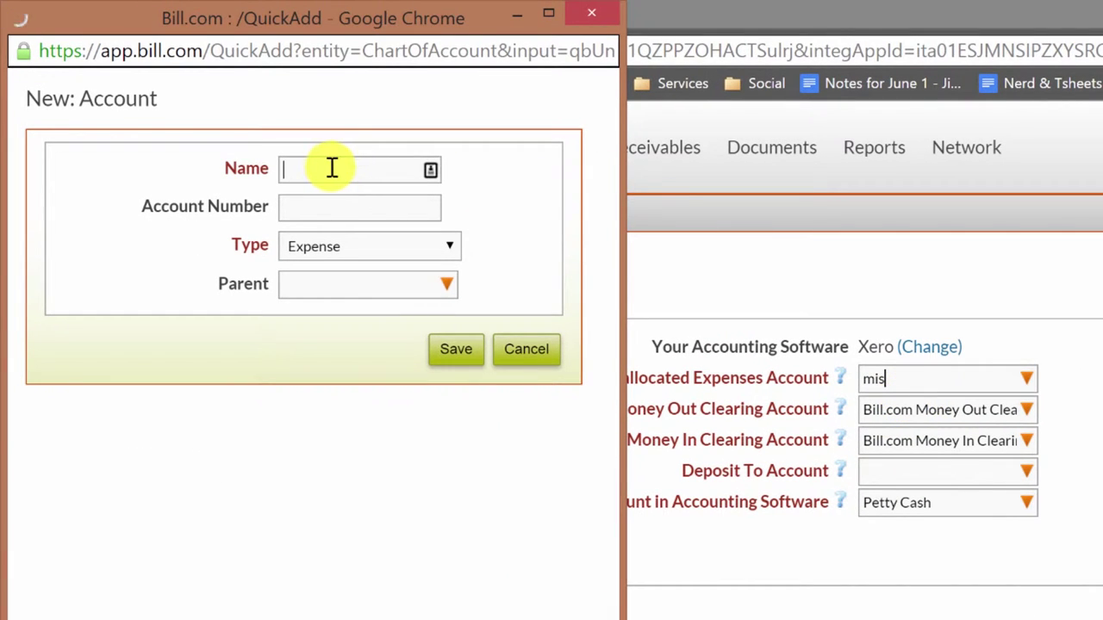
type("Unca")
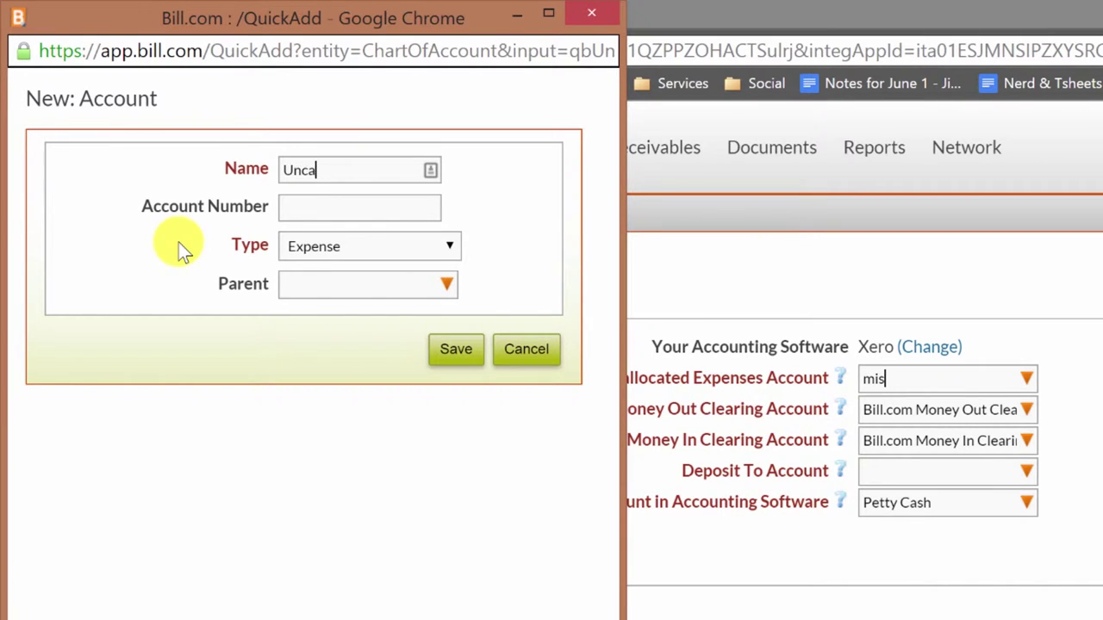
type("tegorize")
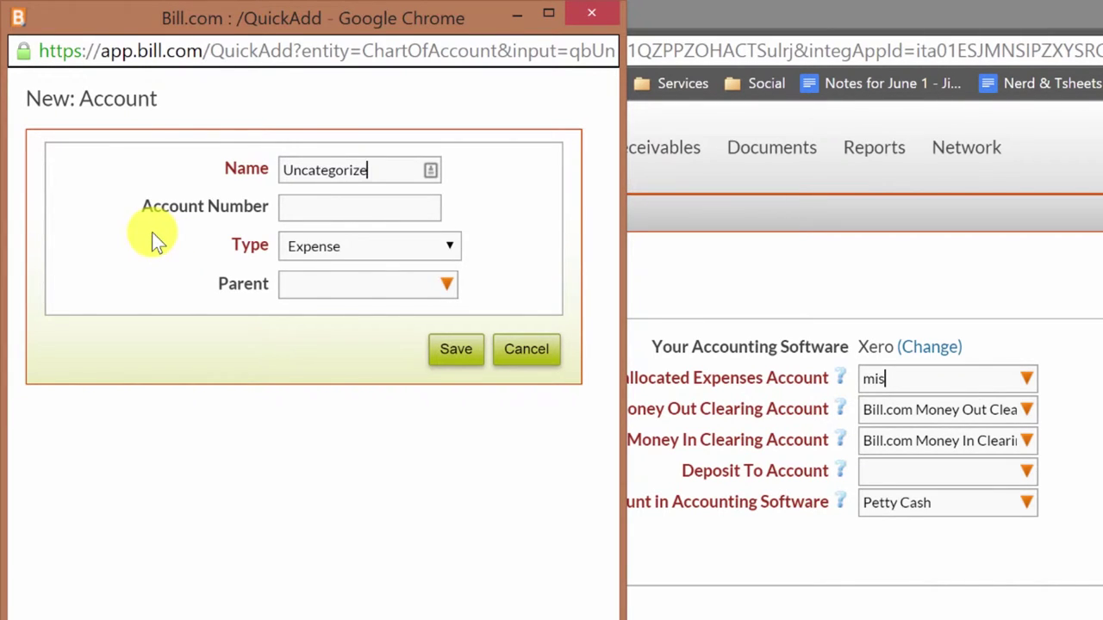
type("d Expense")
key("Tab")
left_click(318, 287)
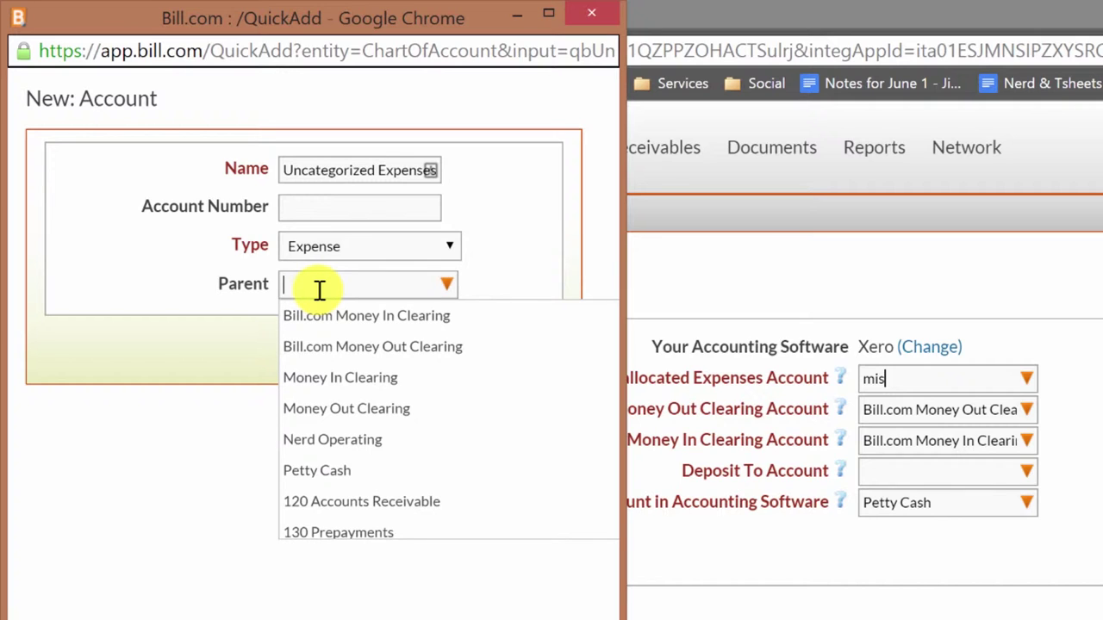
left_click(185, 286)
left_click(462, 354)
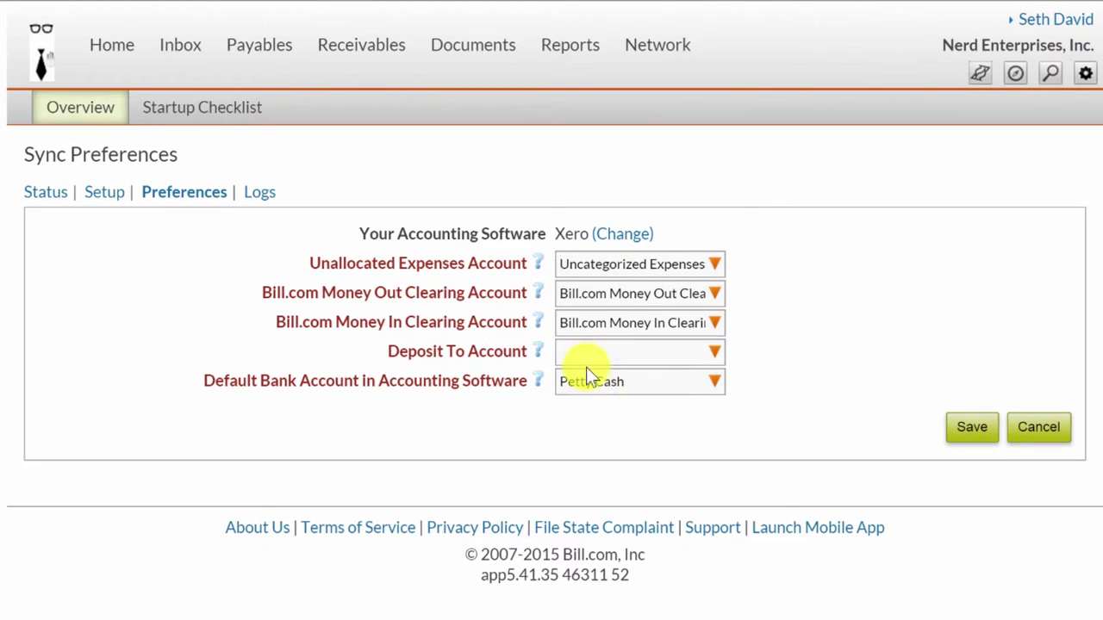
Set Nerd Operating as both the deposit and default bank account, and save the preferences.
left_click(577, 353)
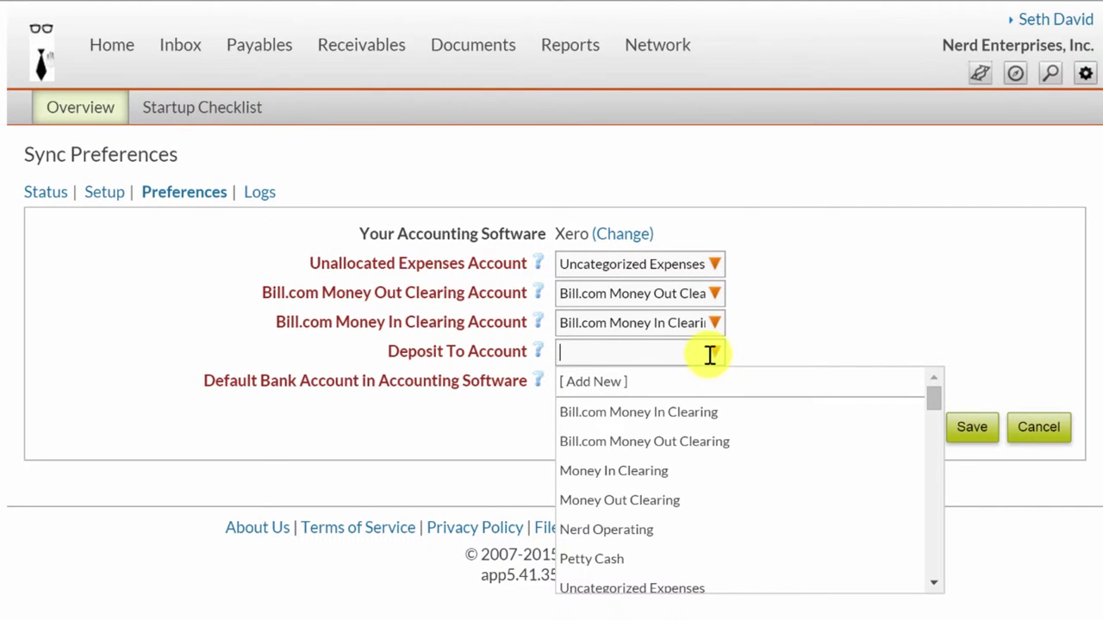
left_click(622, 530)
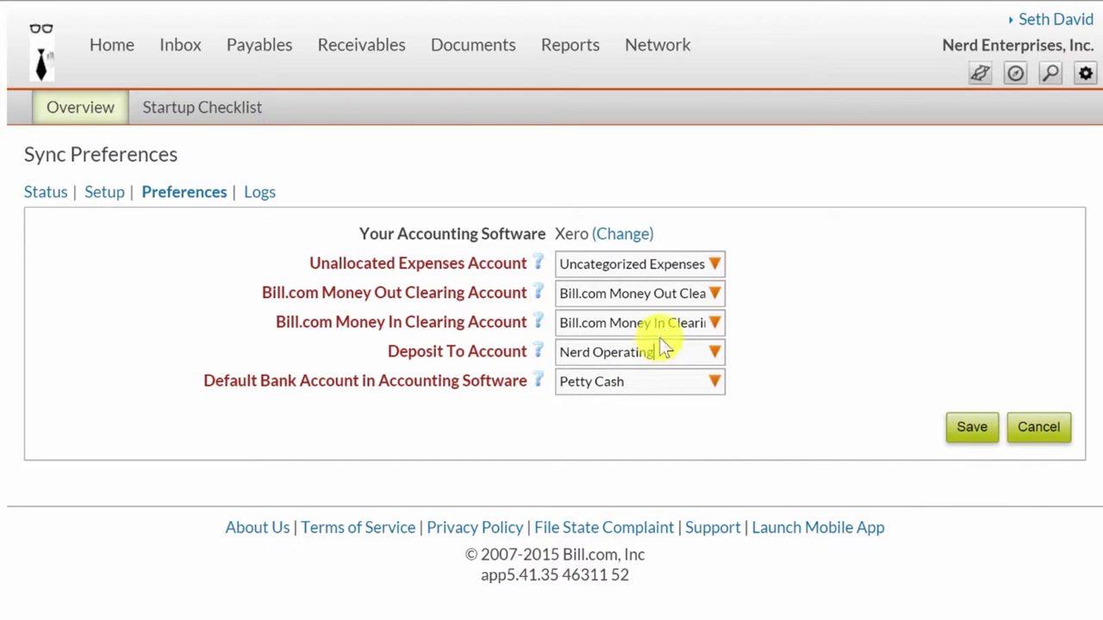
left_click(705, 382)
left_click(622, 561)
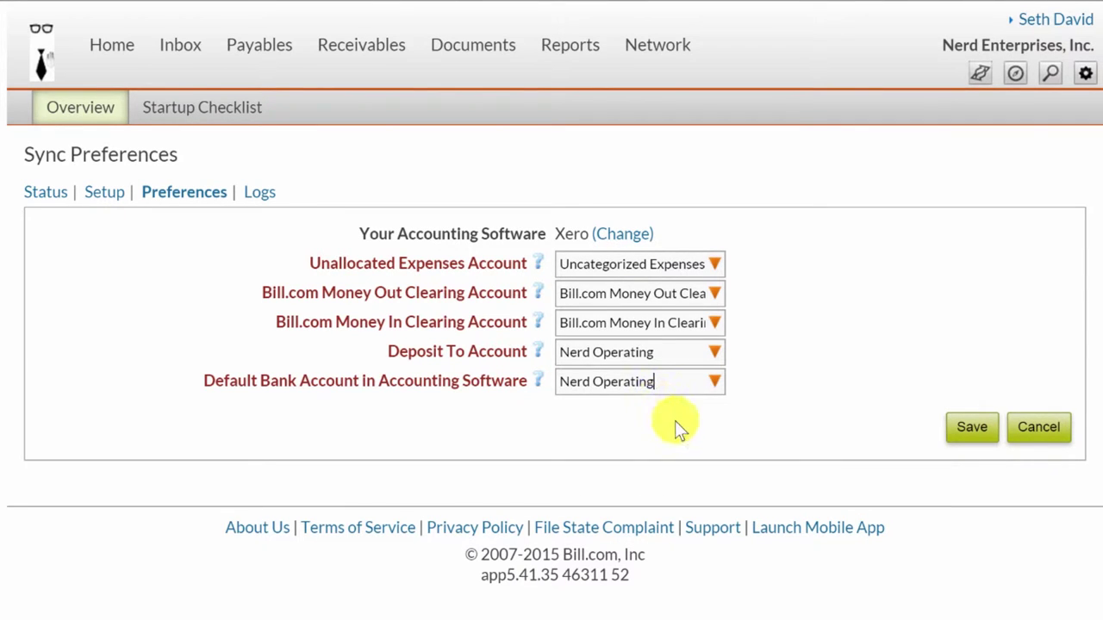
left_click(969, 425)
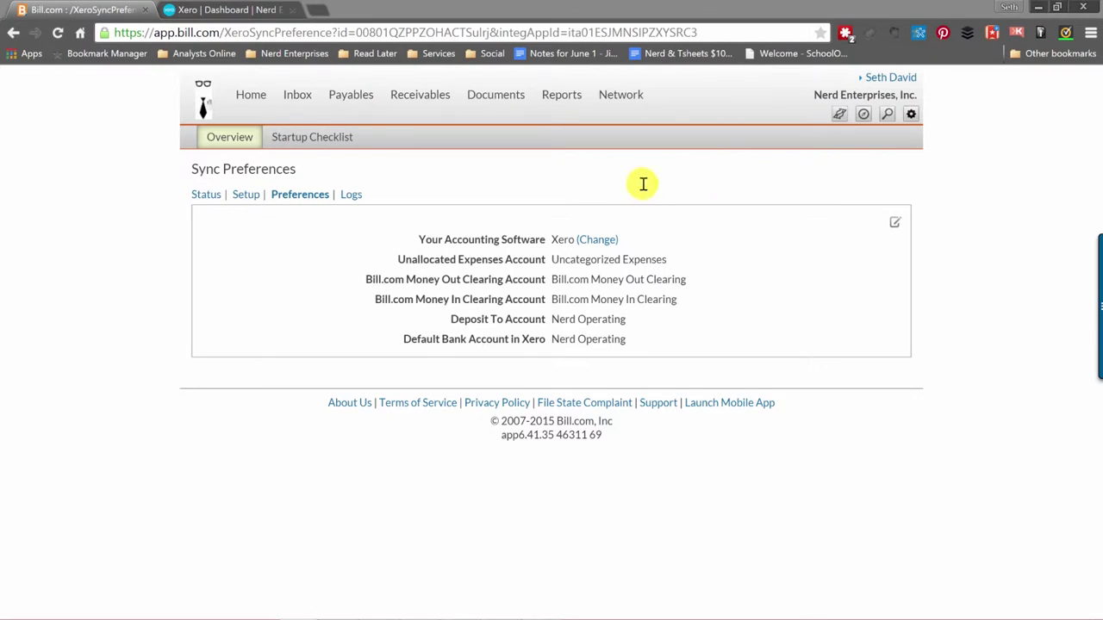
left_click(909, 117)
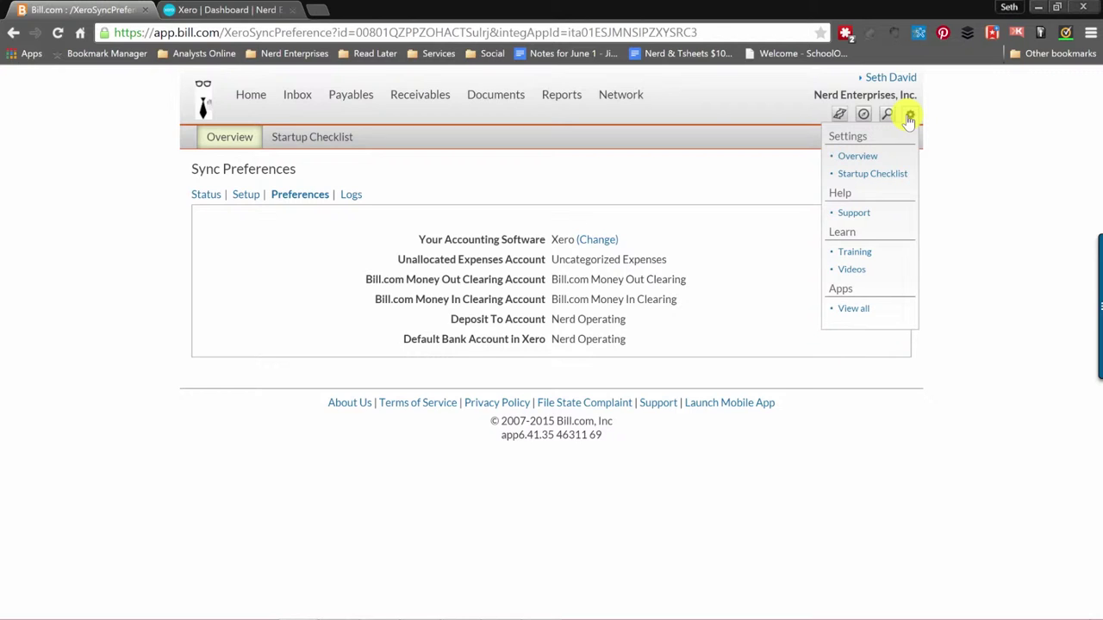
Go to the Startup Checklist and start the company bank account setup.
left_click(909, 117)
left_click(910, 115)
left_click(859, 173)
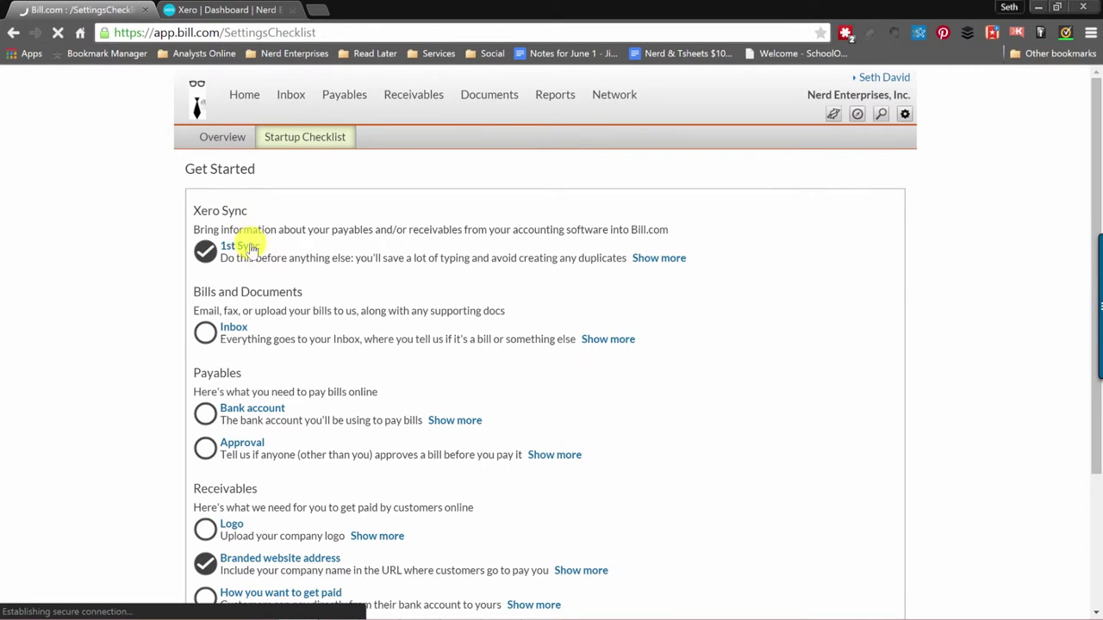
mouse_move(207, 256)
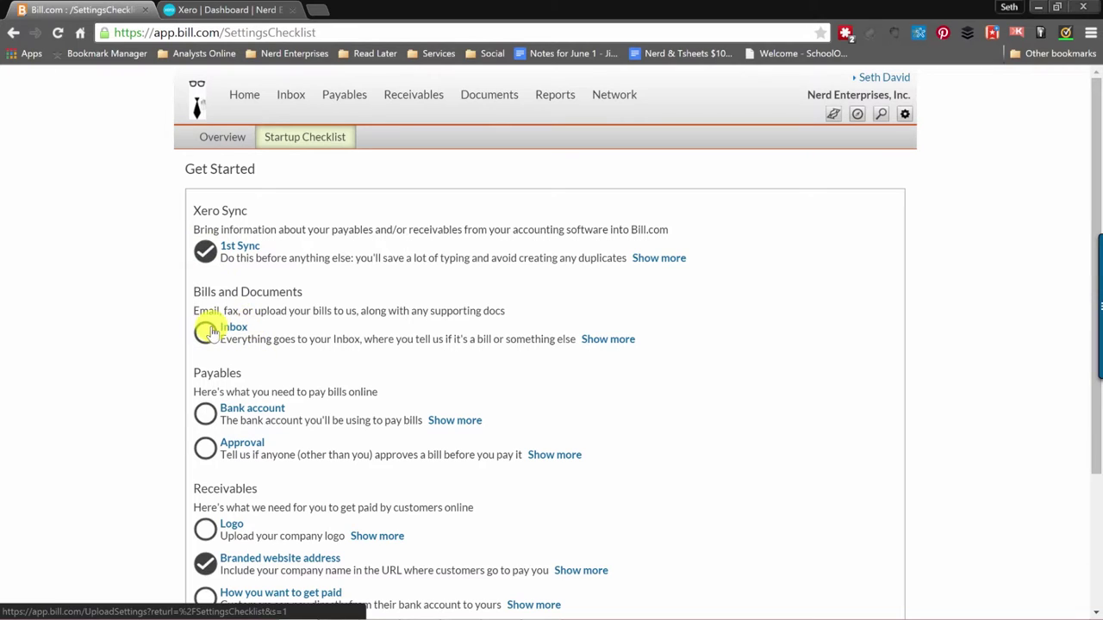
mouse_move(207, 337)
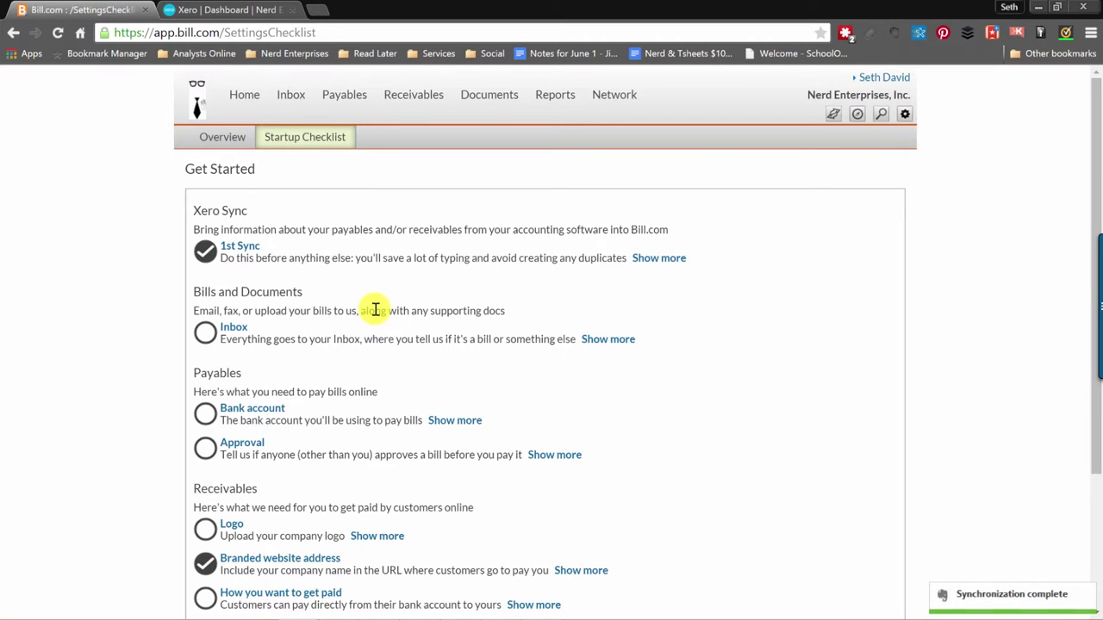
scroll(379, 301, "down", 1)
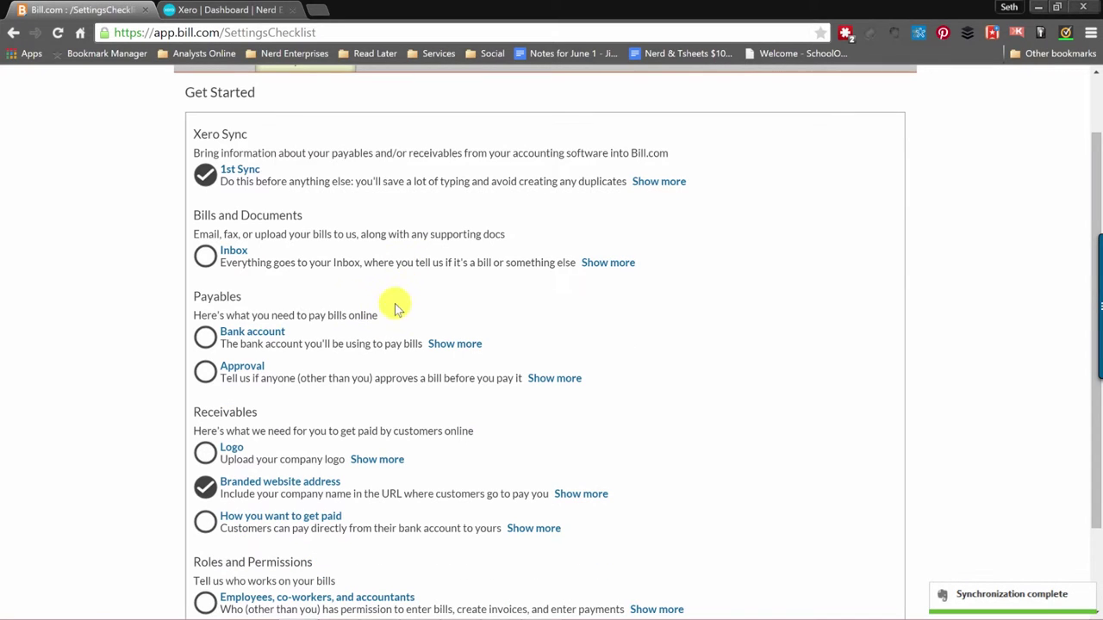
double_click(284, 315)
left_click(414, 343)
left_click(206, 338)
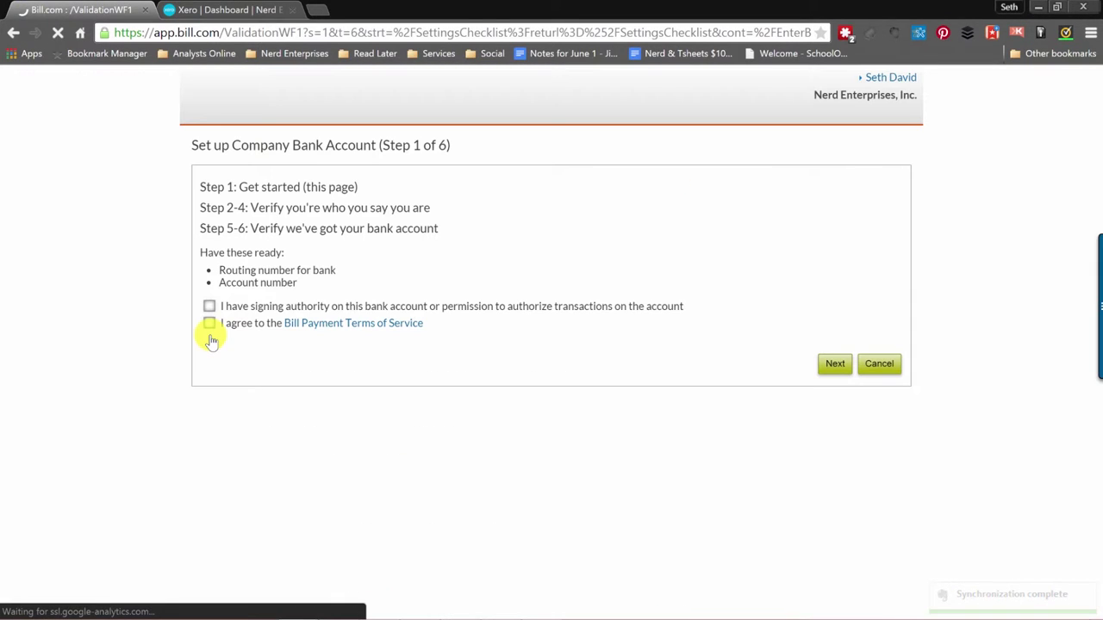
Confirm signing authority, accept the Bill Payment Terms of Service, and continue.
left_click(209, 324)
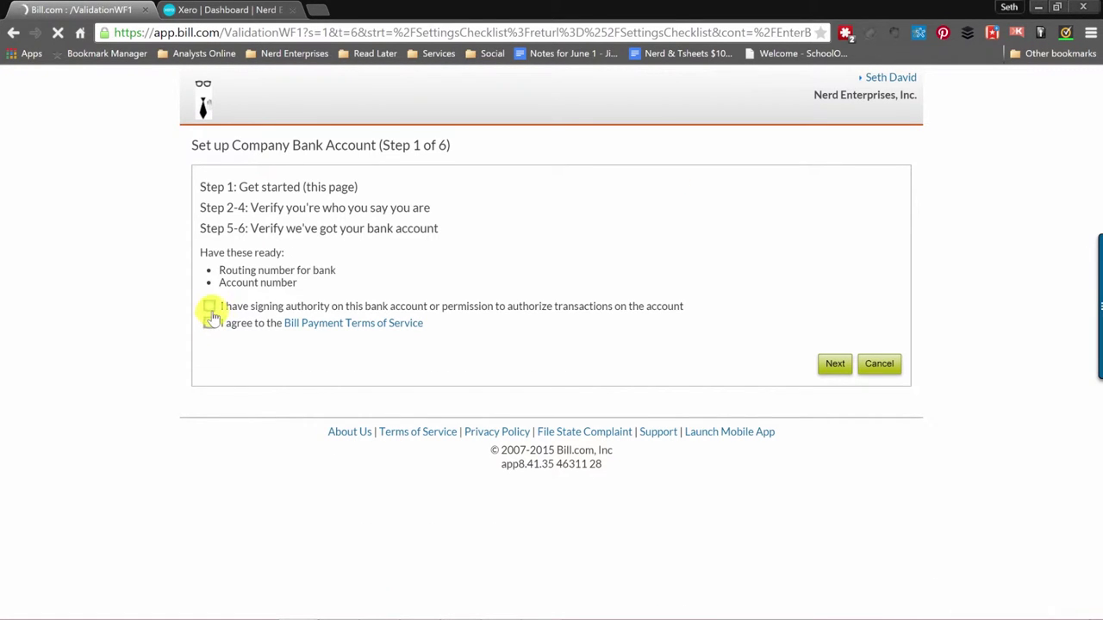
left_click(210, 308)
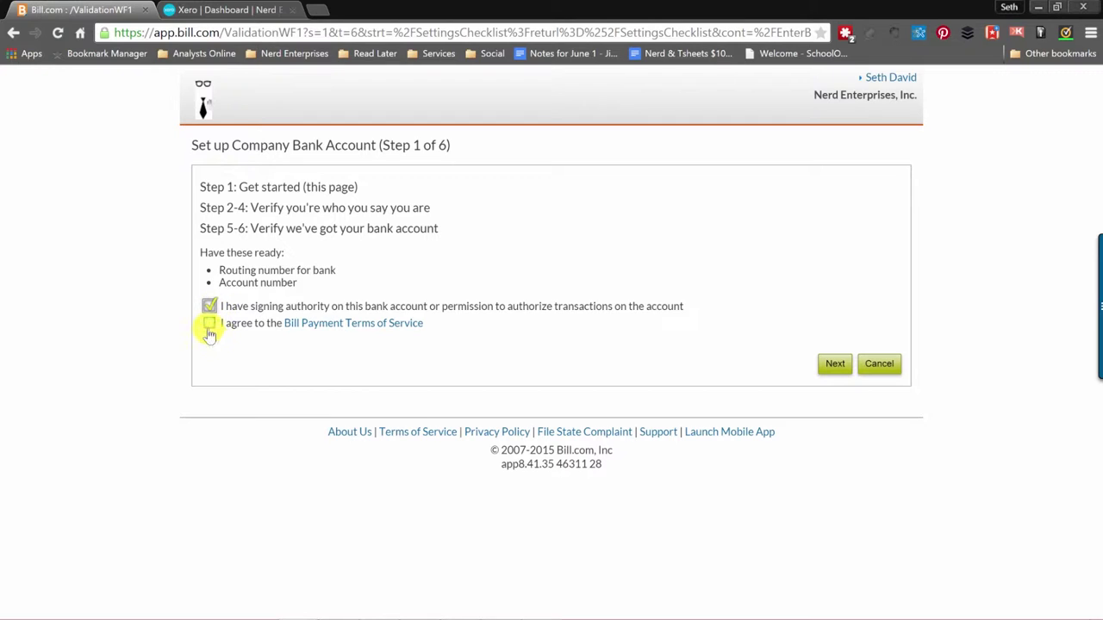
left_click(208, 325)
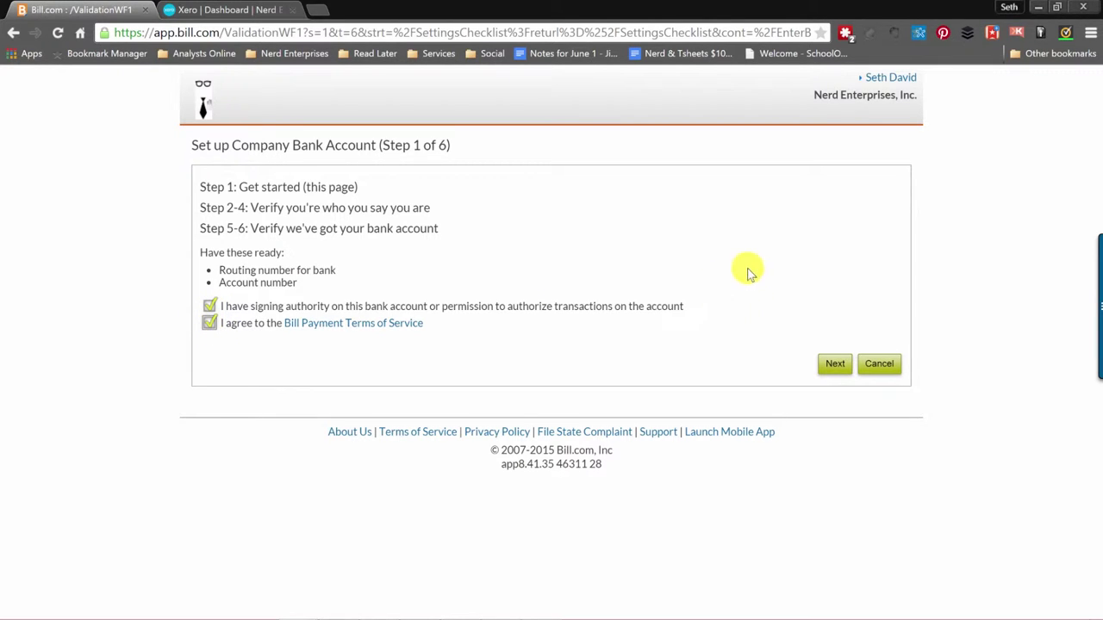
left_click(832, 369)
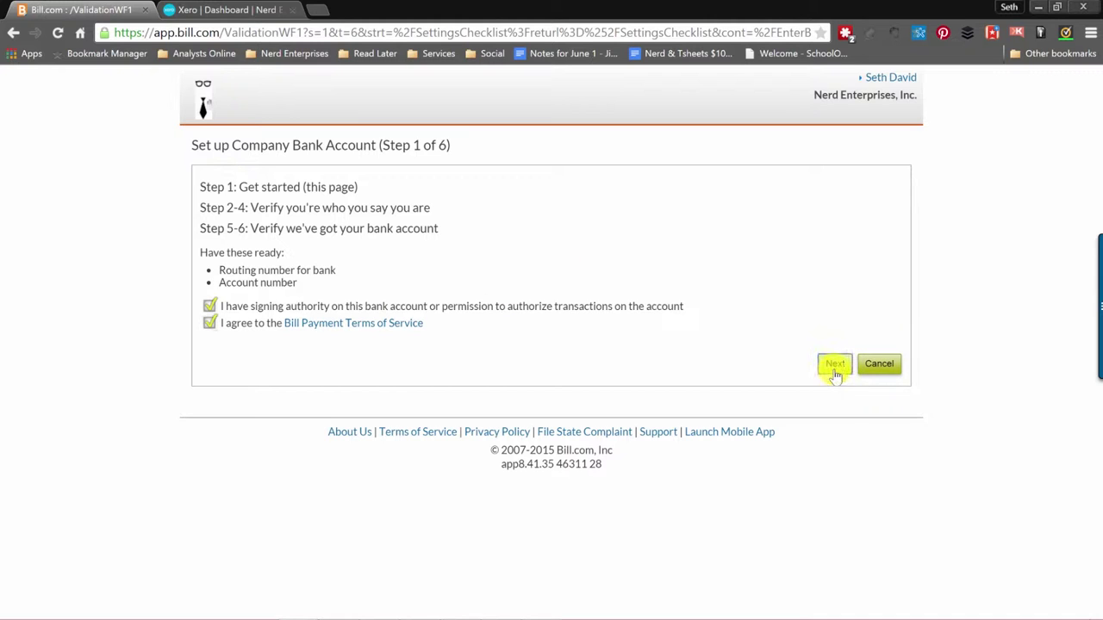
left_click(834, 366)
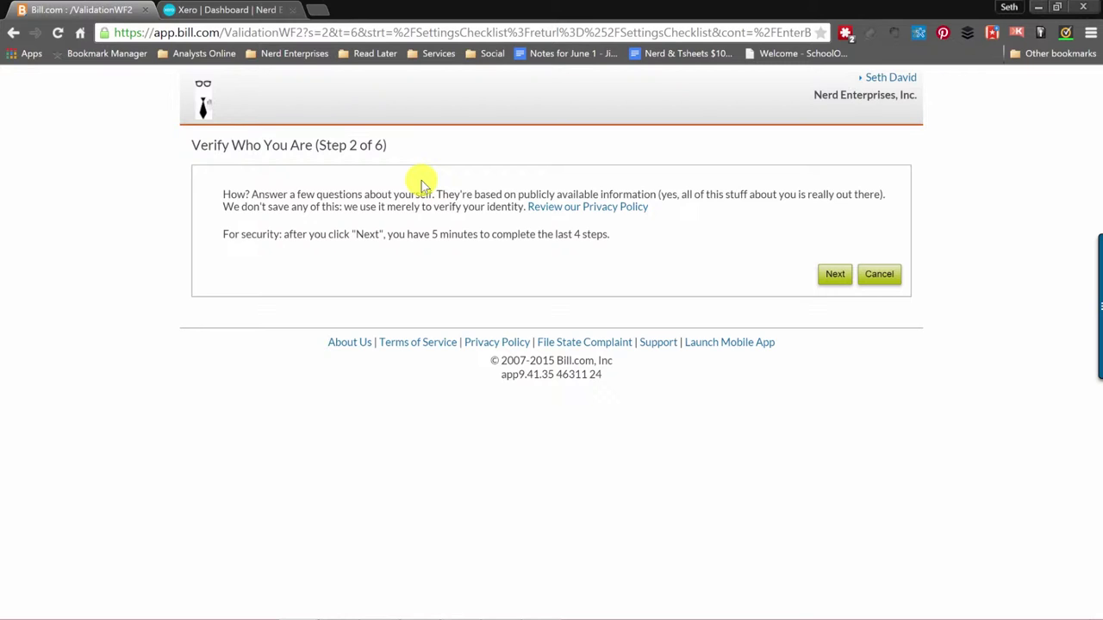
Fill in the home street address, city, state and zip code, then continue to step 4.
left_click(835, 275)
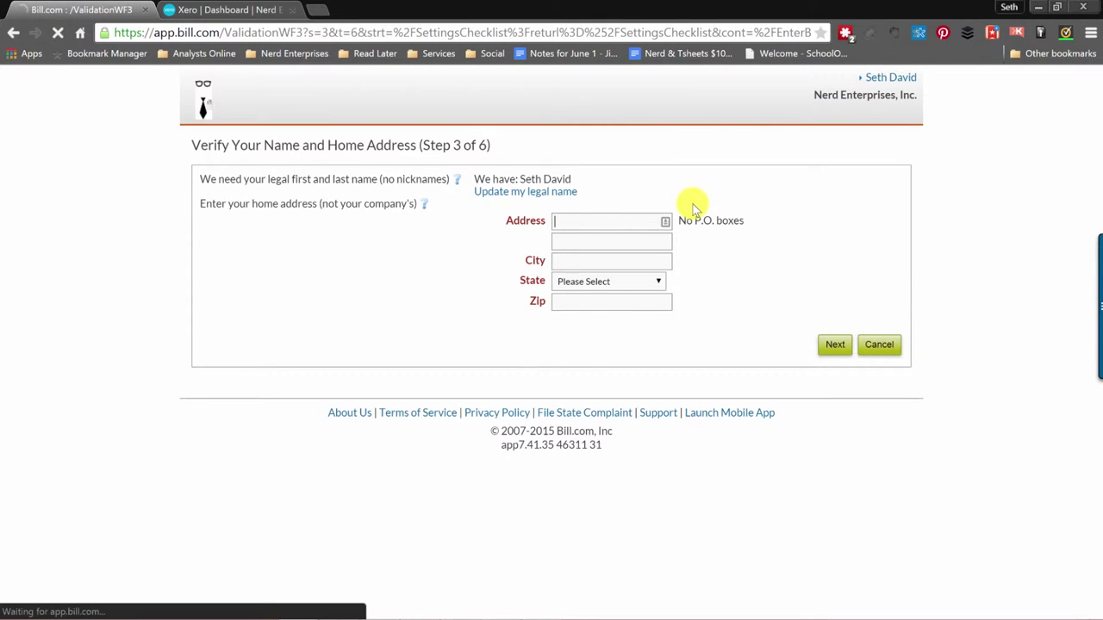
left_click(570, 221)
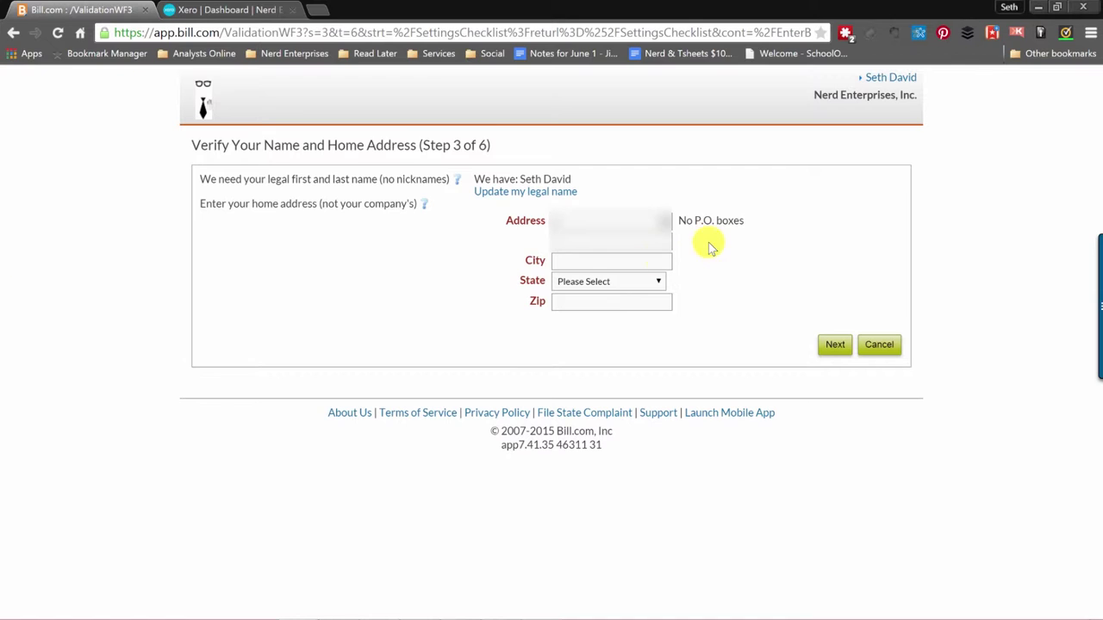
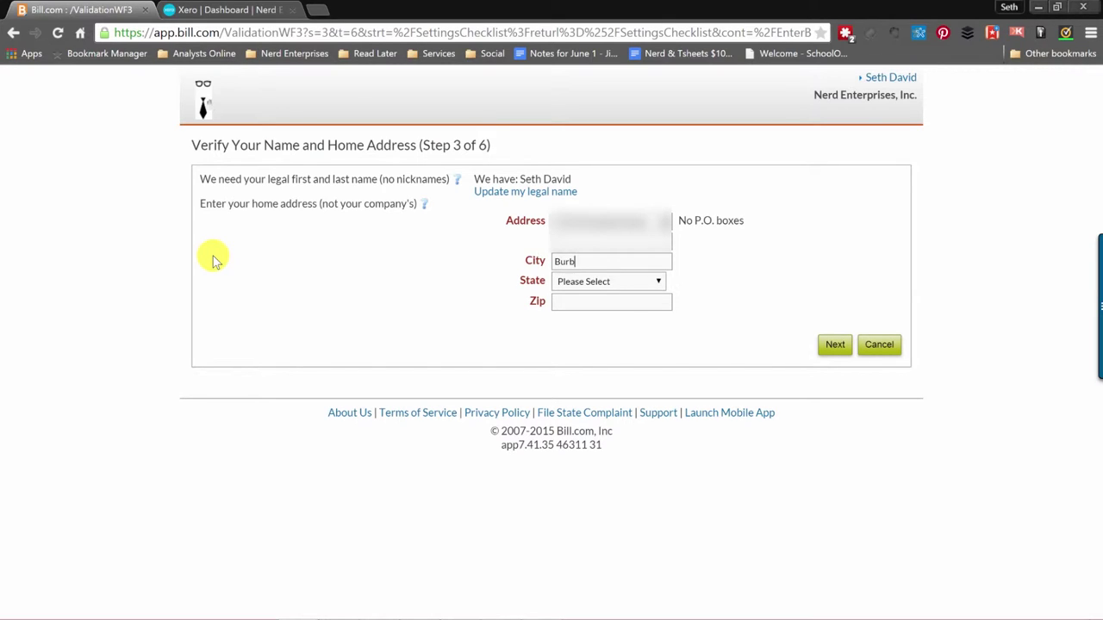
key("Tab")
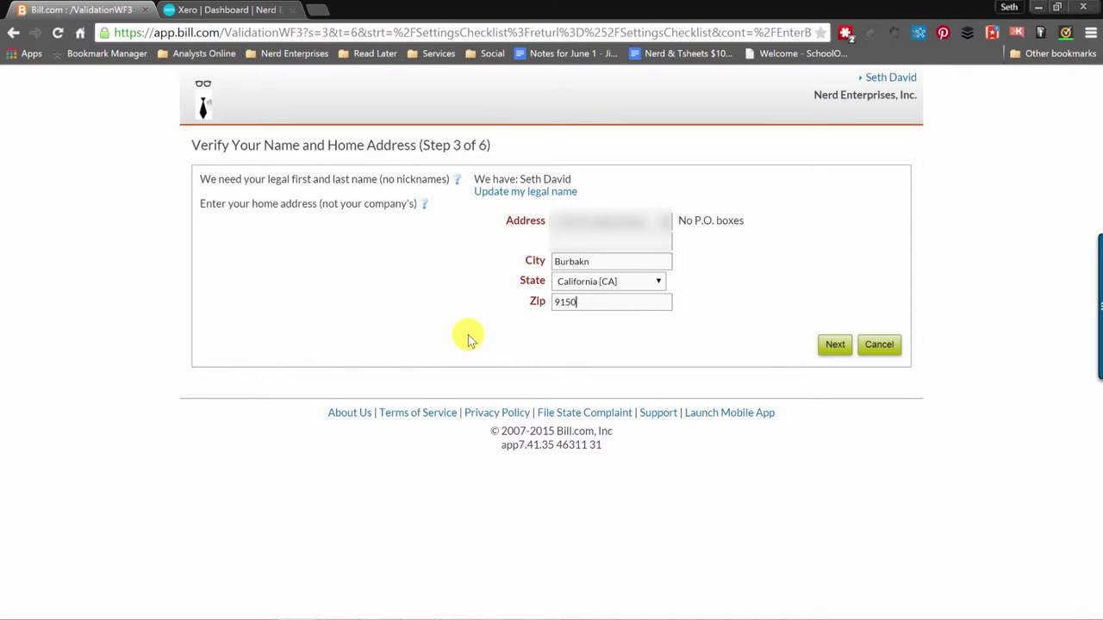
left_click(834, 347)
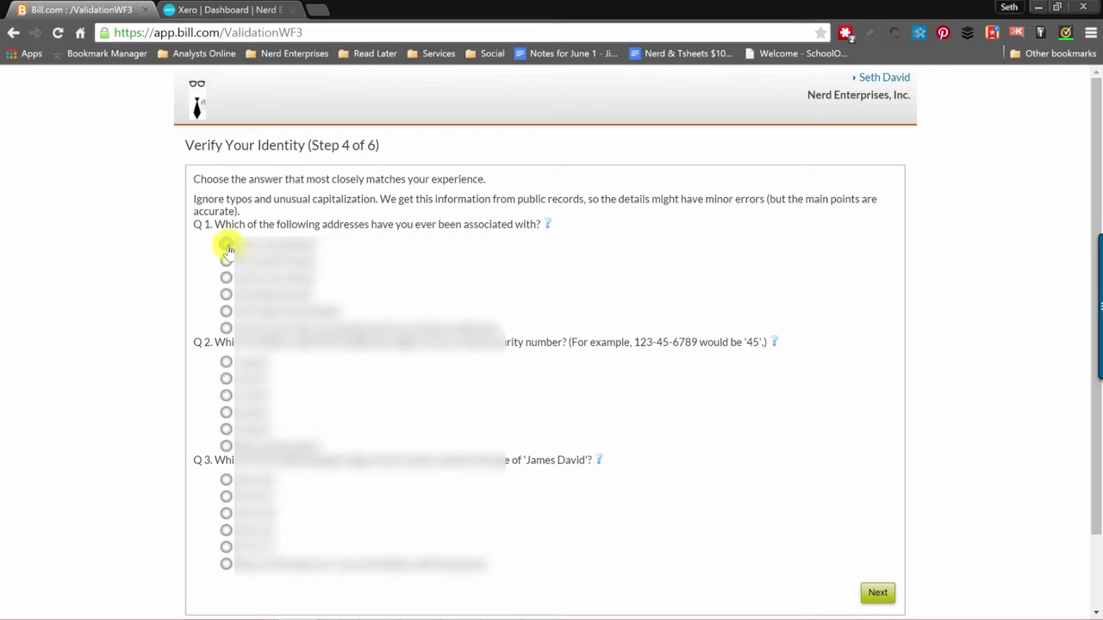
Answer the three identity verification questions and submit them to complete bank setup.
left_click(226, 247)
scroll(336, 297, "down", 1)
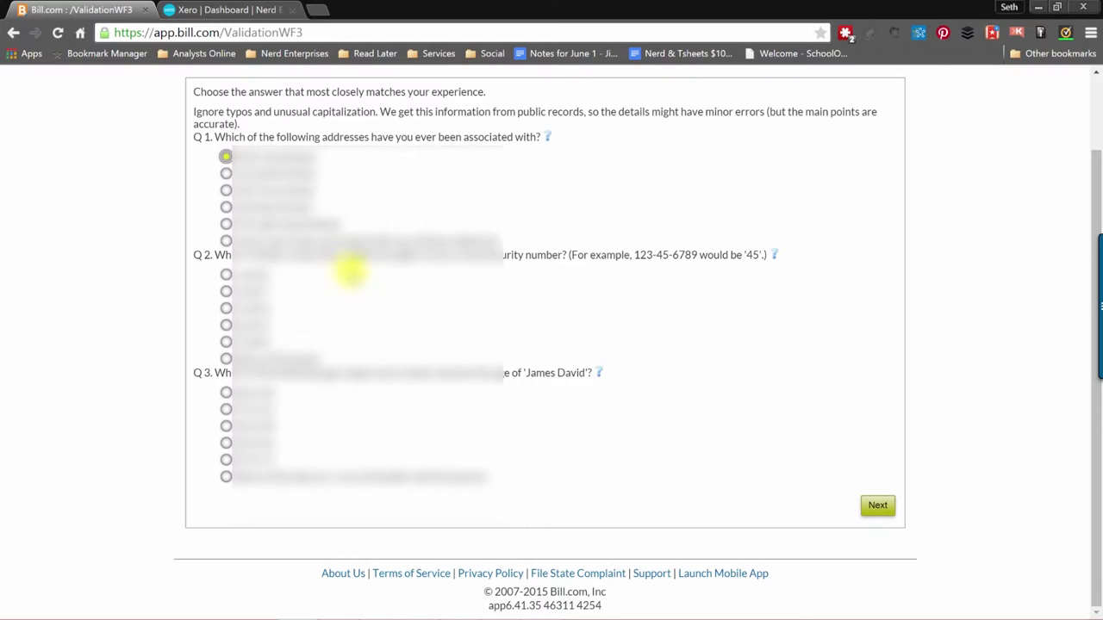
left_click(225, 310)
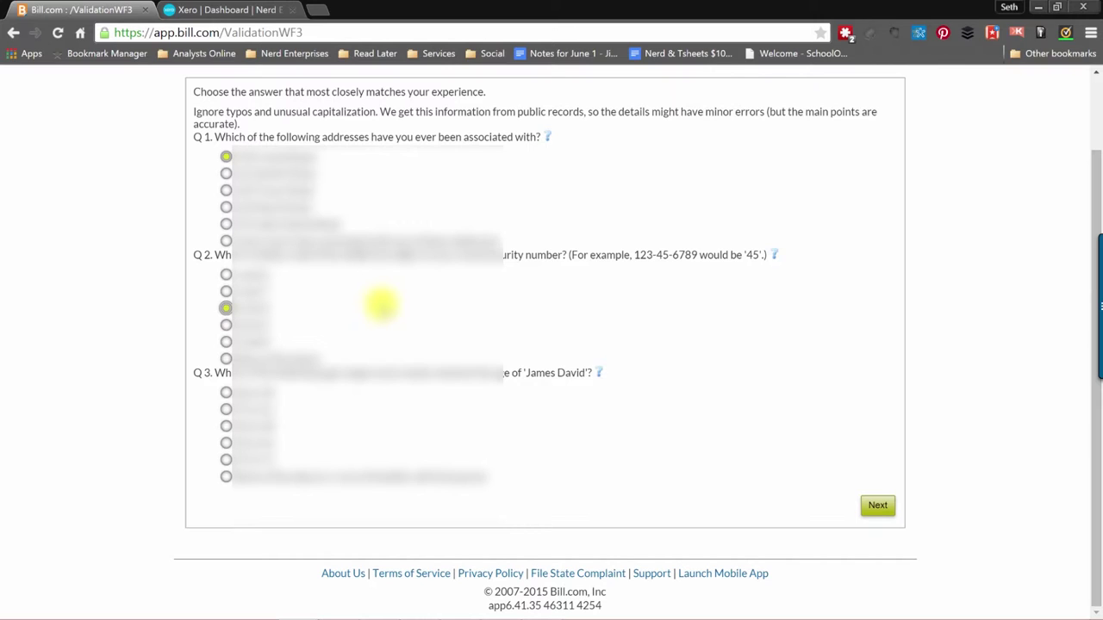
left_click(226, 479)
left_click(874, 505)
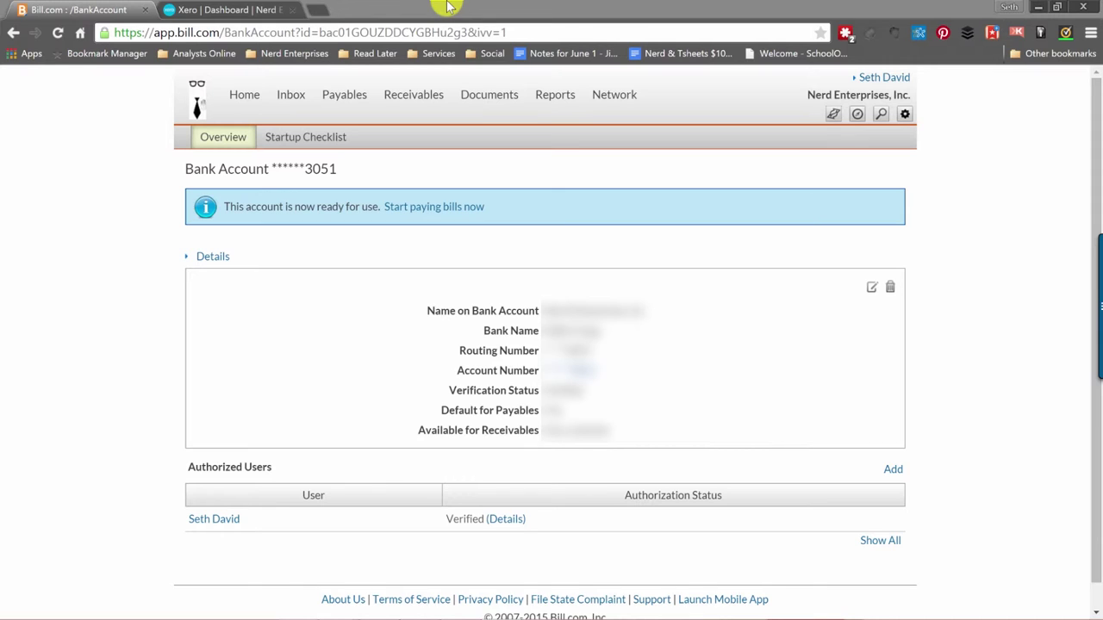
Go back to the Startup Checklist and open Inbox setup under Bills and Documents.
left_click(65, 194)
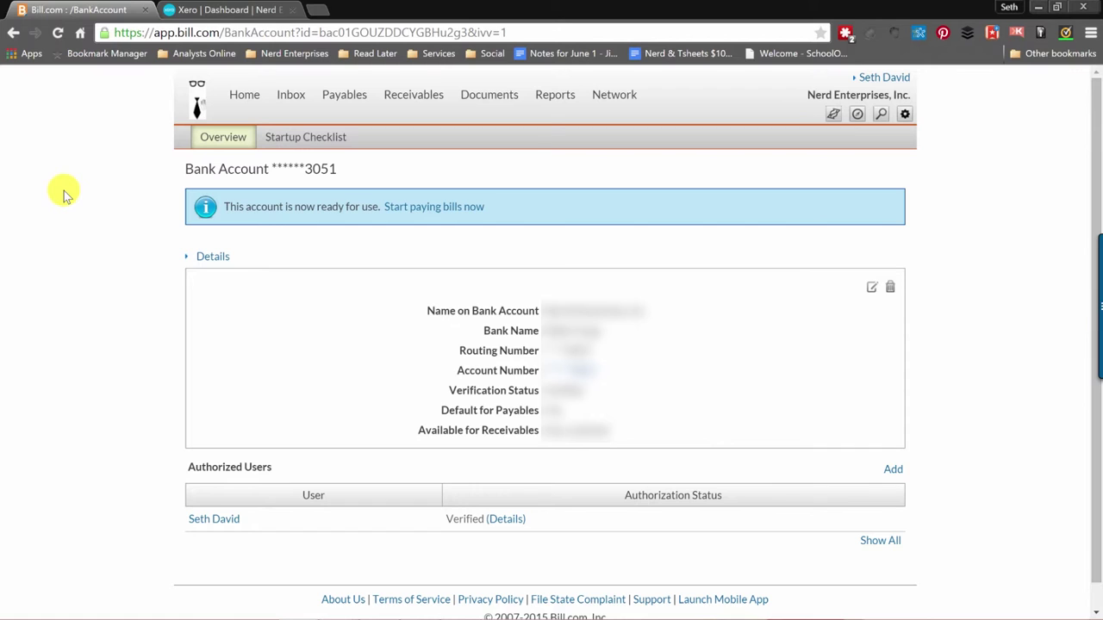
scroll(86, 228, "down", 1)
scroll(102, 254, "up", 1)
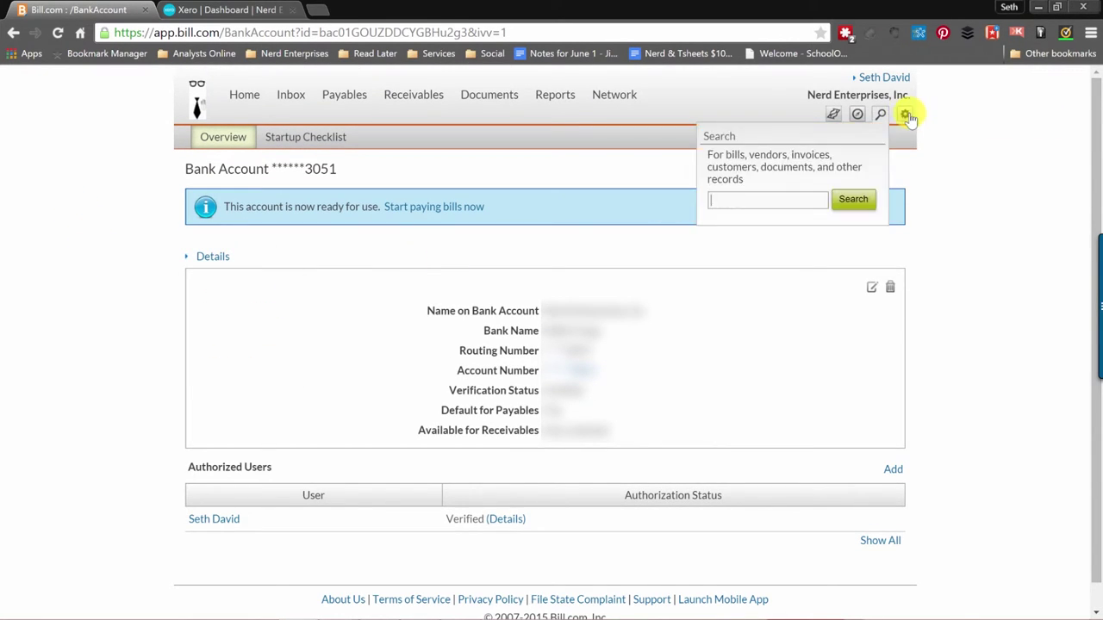
mouse_move(906, 115)
left_click(858, 174)
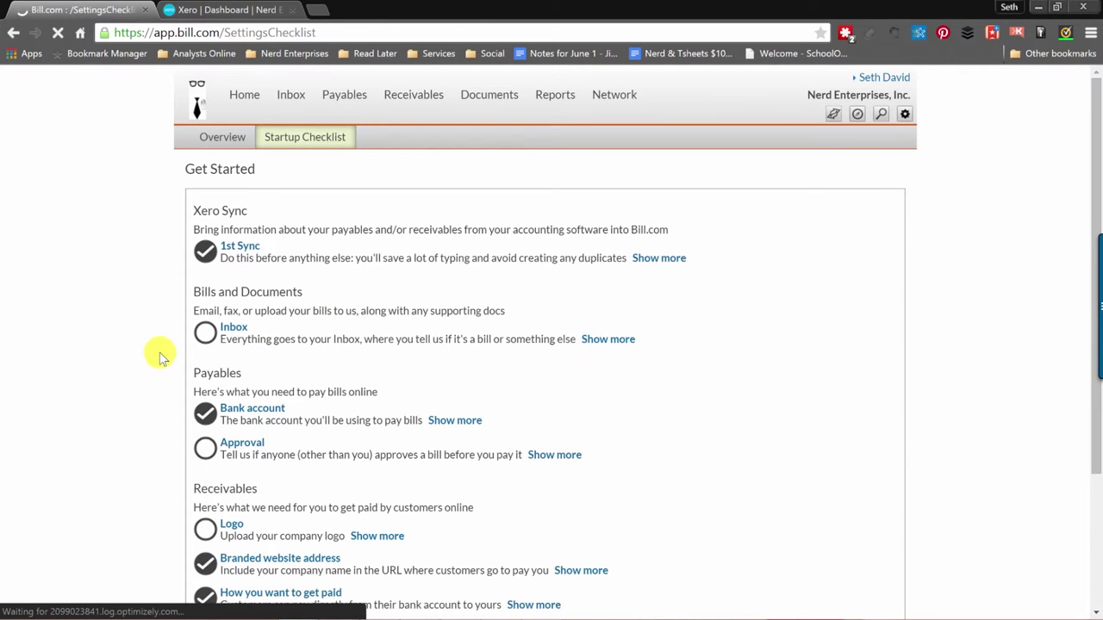
scroll(158, 356, "down", 1)
left_click(205, 256)
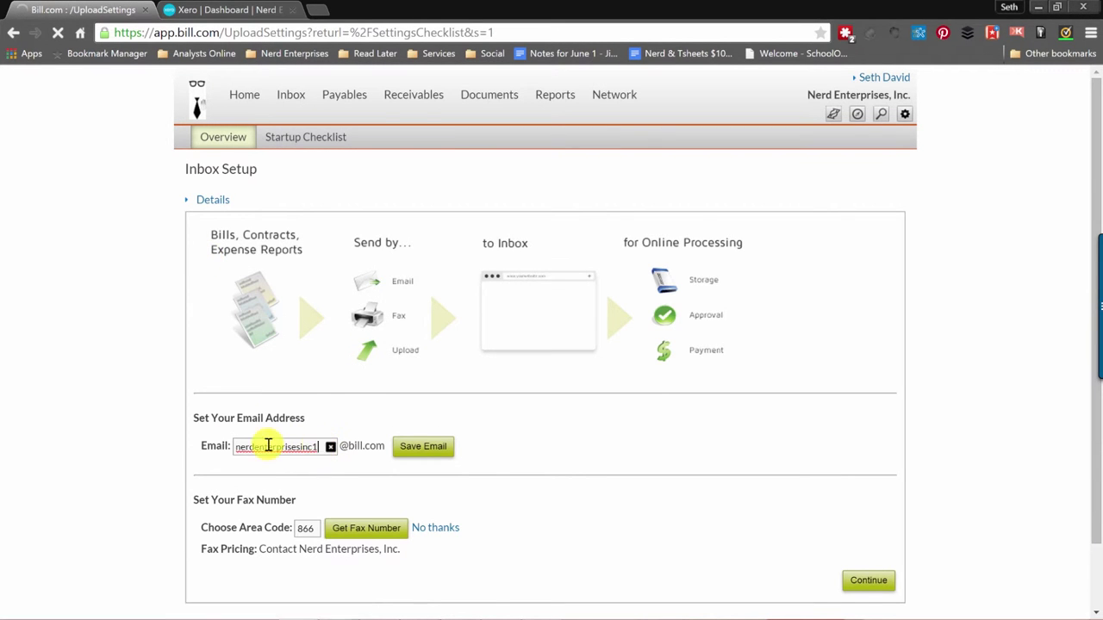
Remove the 'inc1' suffix from the inbox email name and save the email.
double_click(310, 447)
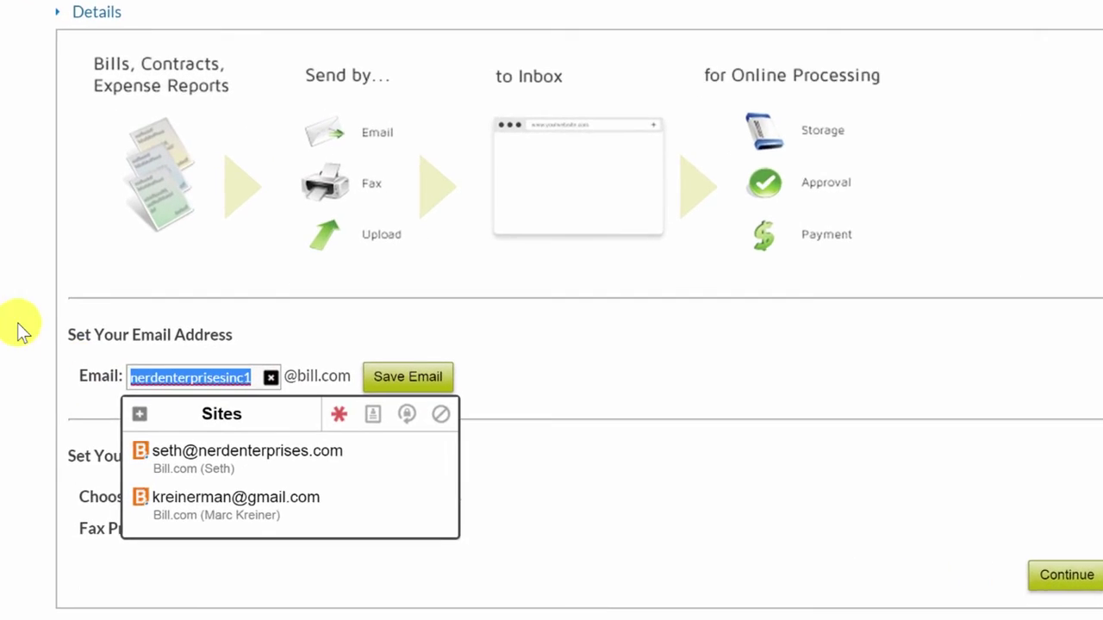
left_click(23, 332)
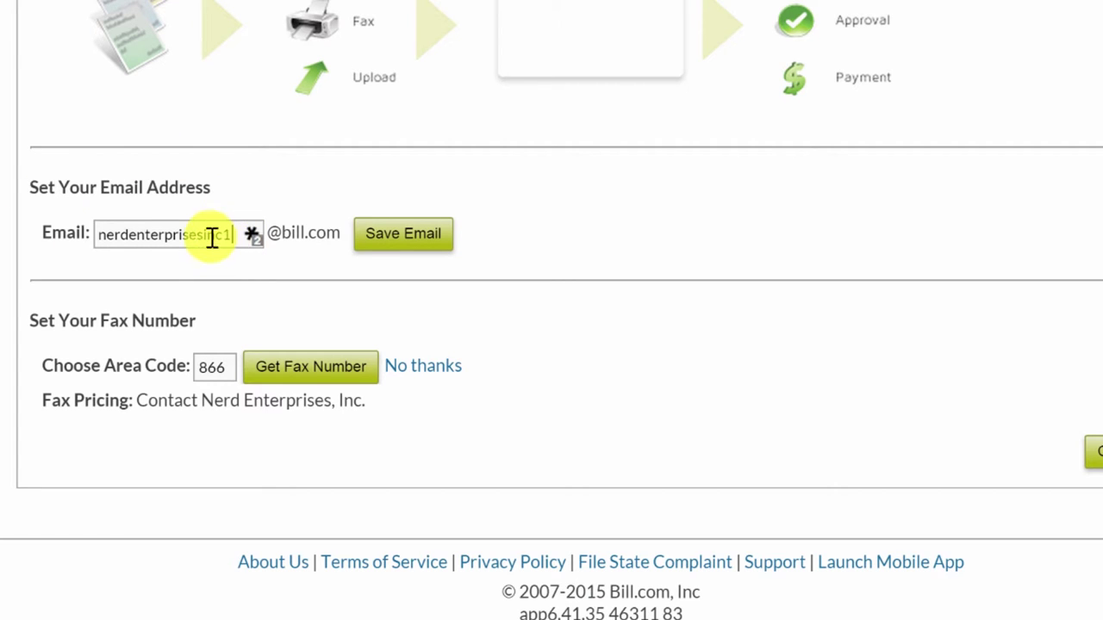
left_click_drag(231, 235, 7, 234)
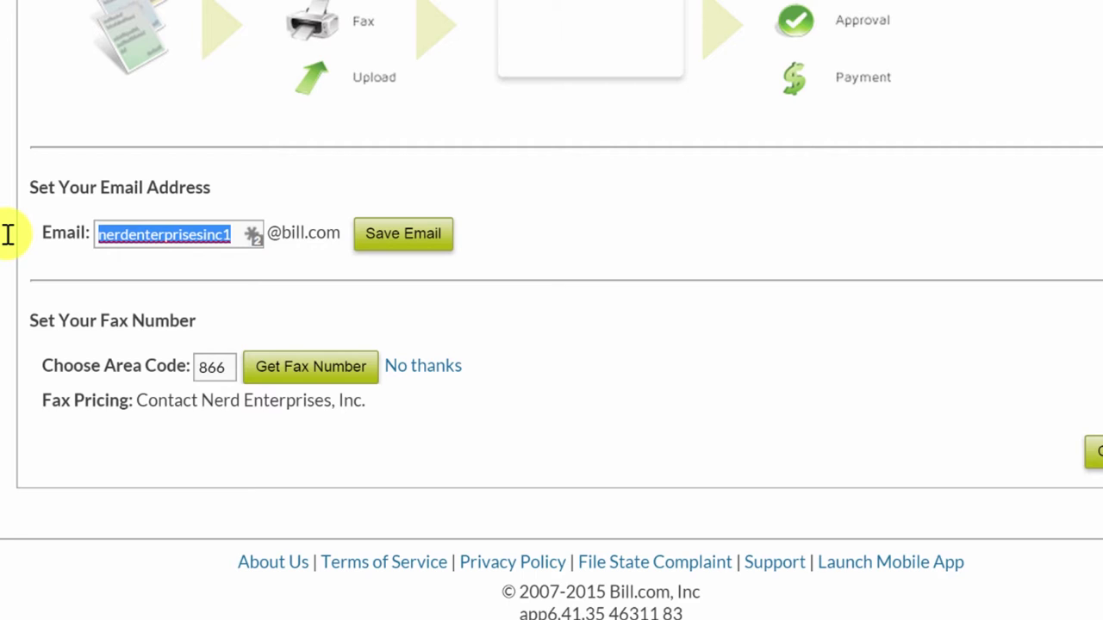
key("End")
key("BackSpace")
key("BackSpace")
key("BackSpace")
key("BackSpace")
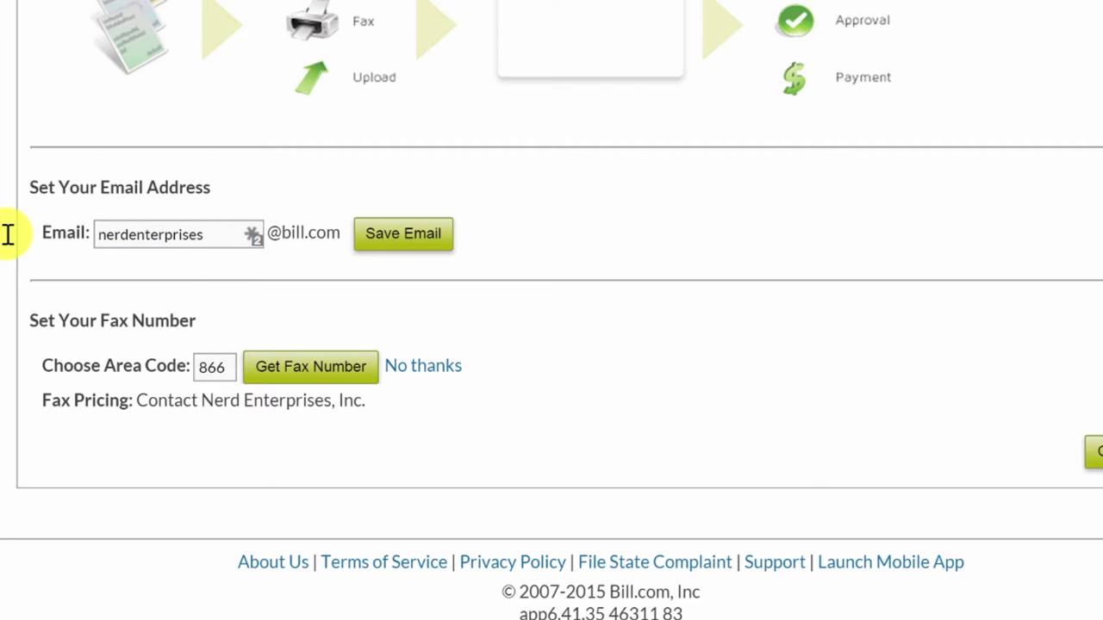
left_click(415, 241)
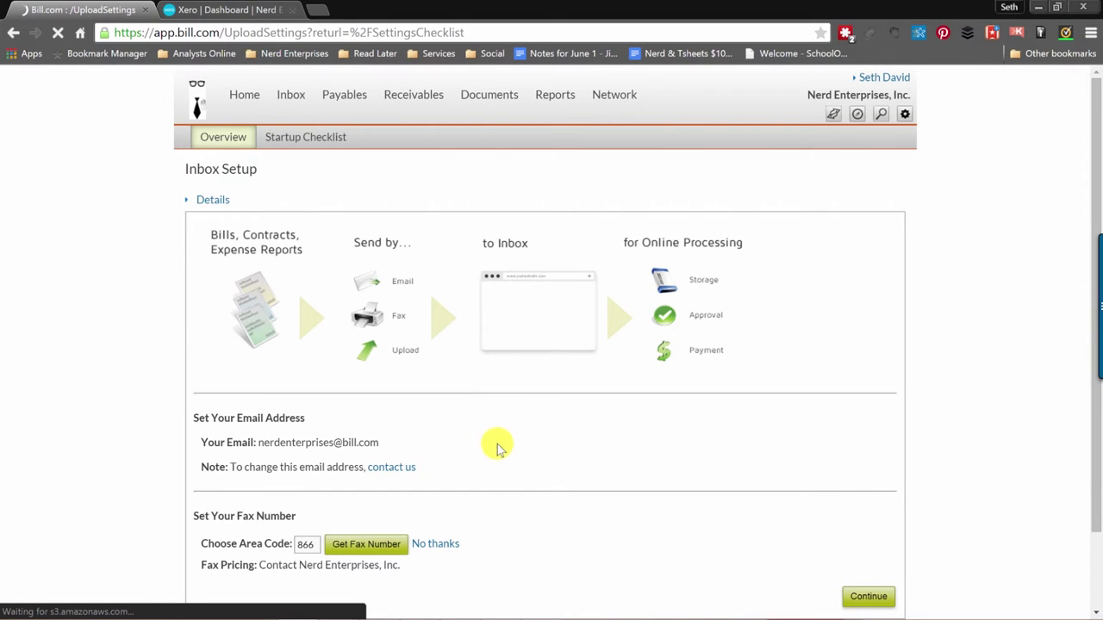
Review the saved inbox address and continue back to the Startup Checklist.
scroll(498, 449, "down", 1)
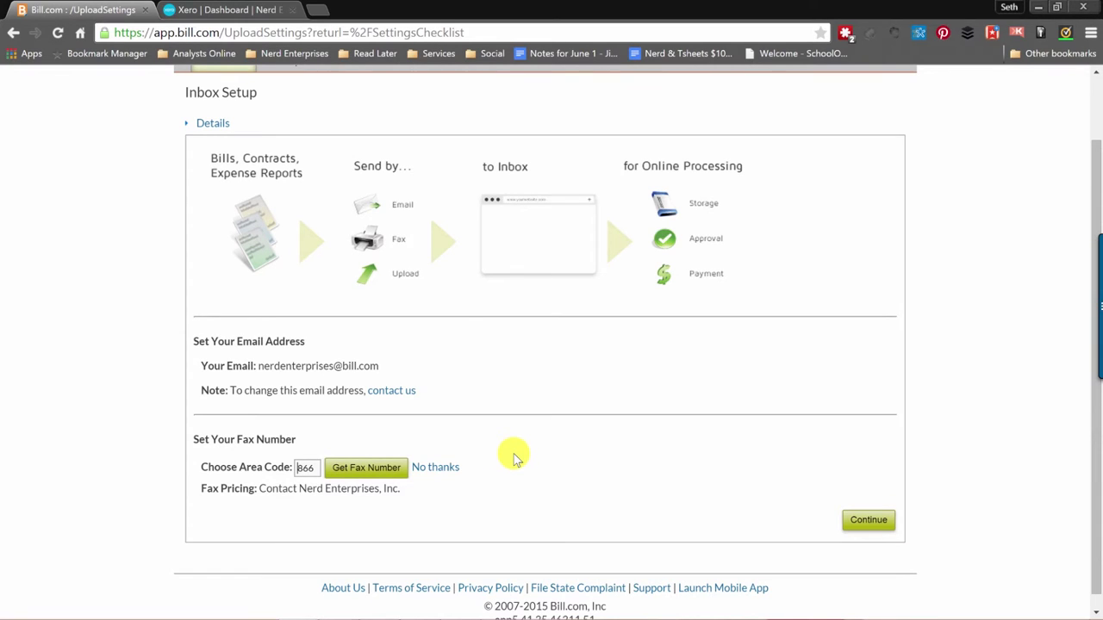
left_click_drag(384, 366, 385, 367)
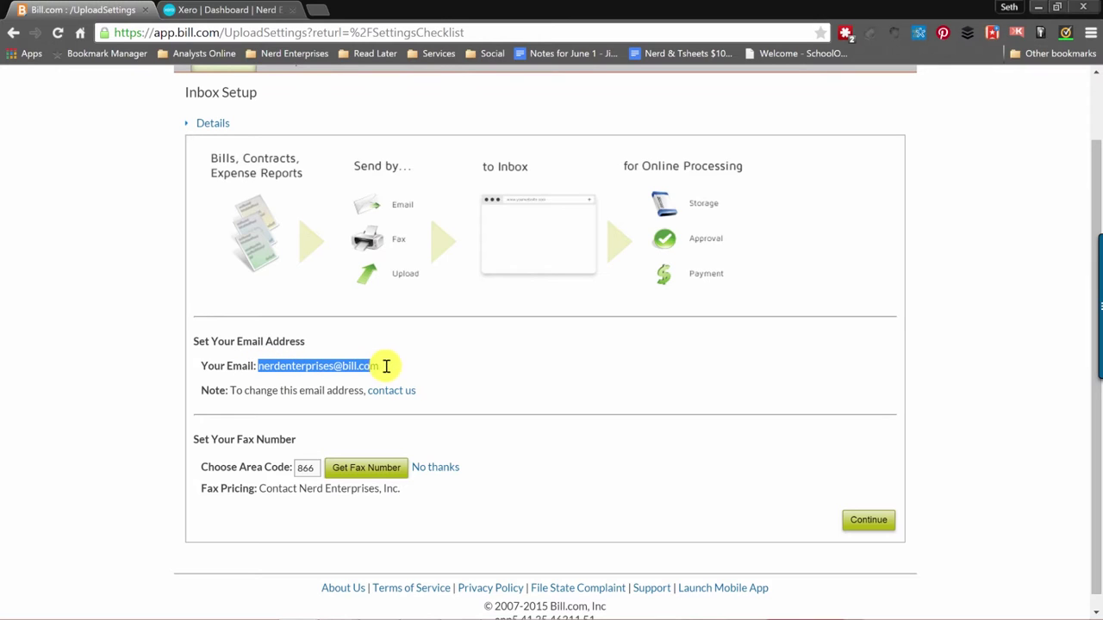
left_click(448, 372)
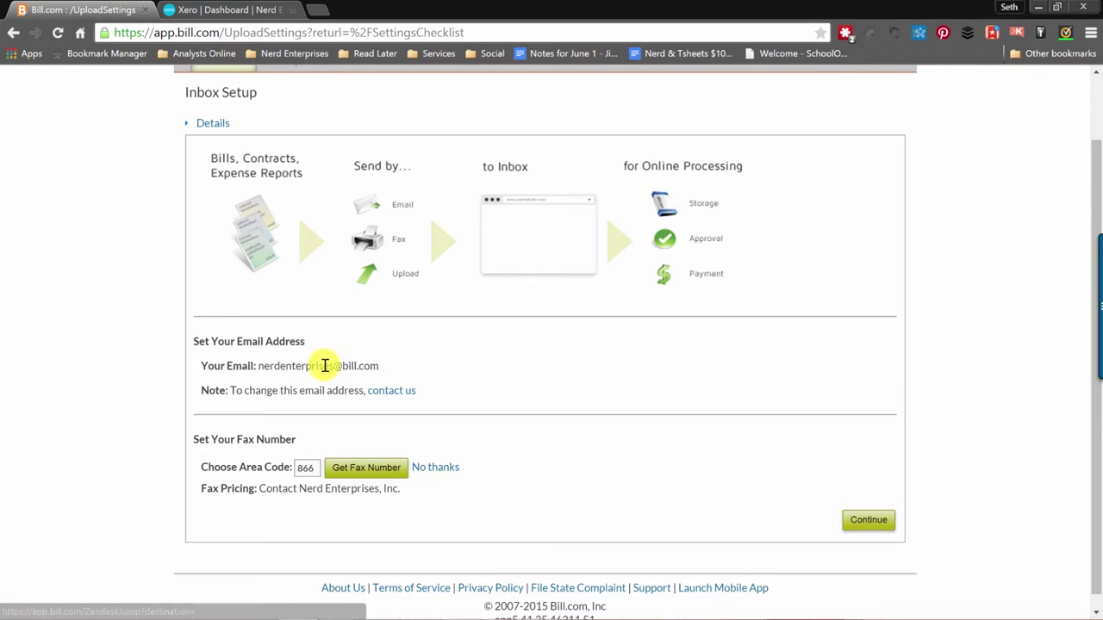
left_click(865, 519)
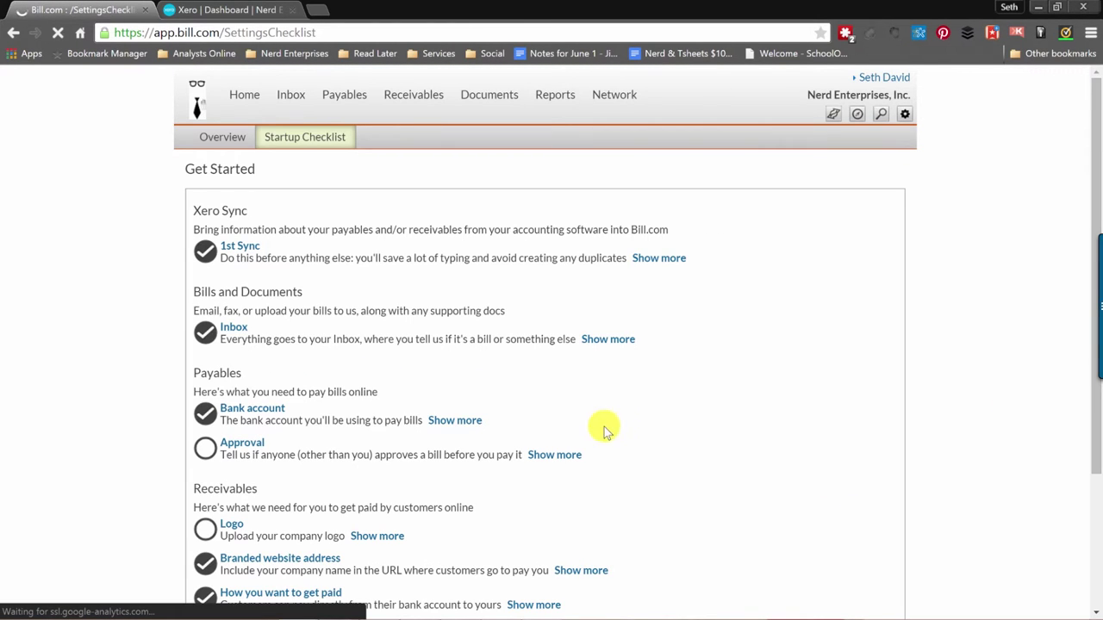
Open the 'Employees, co-workers, and accountants' checklist item to add a new user.
scroll(591, 455, "down", 2)
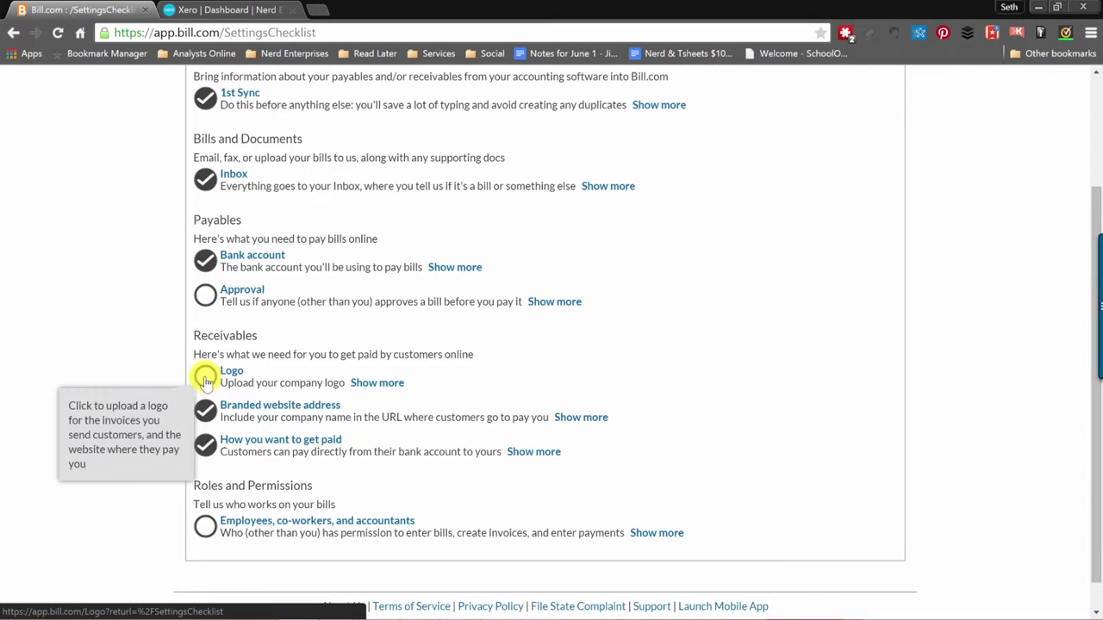
scroll(295, 487, "down", 1)
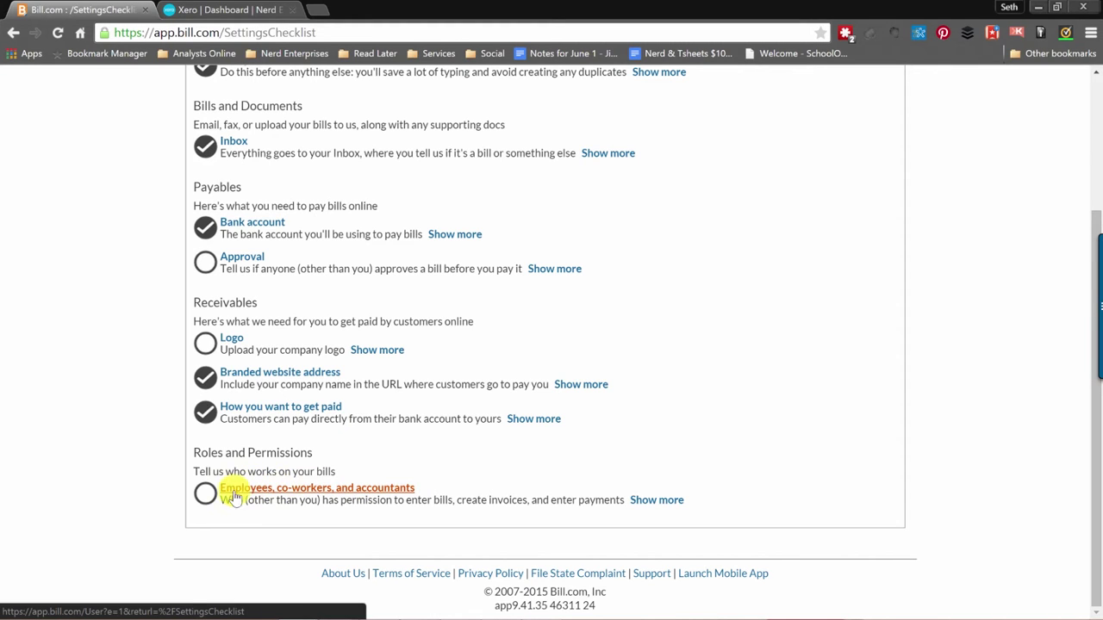
left_click(208, 497)
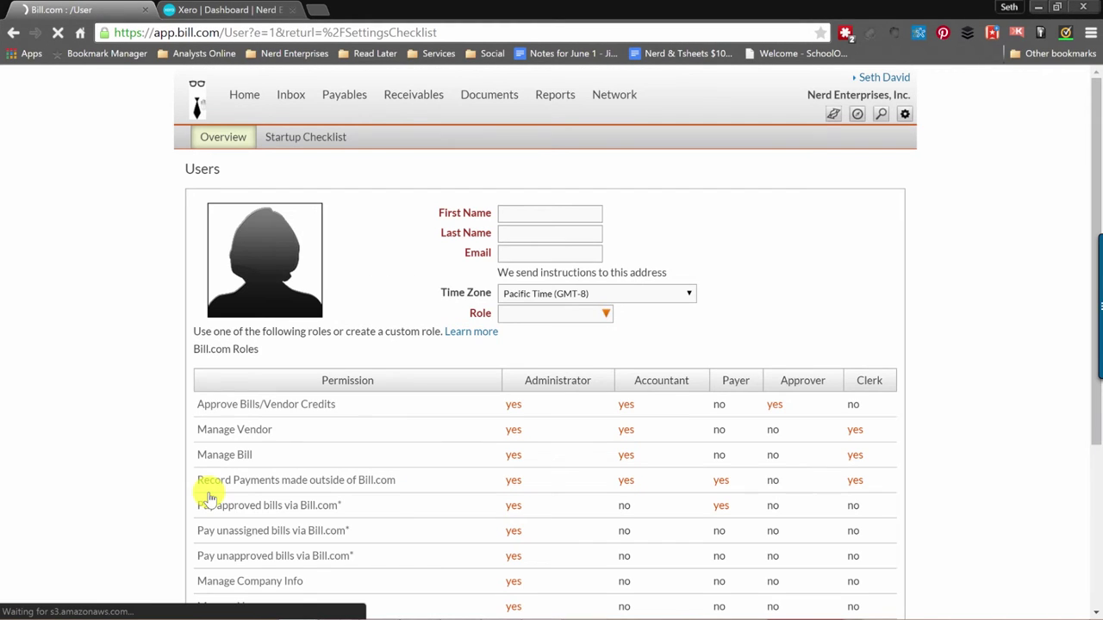
Enter the new user's first name, last name and e-mail address.
scroll(97, 457, "down", 3)
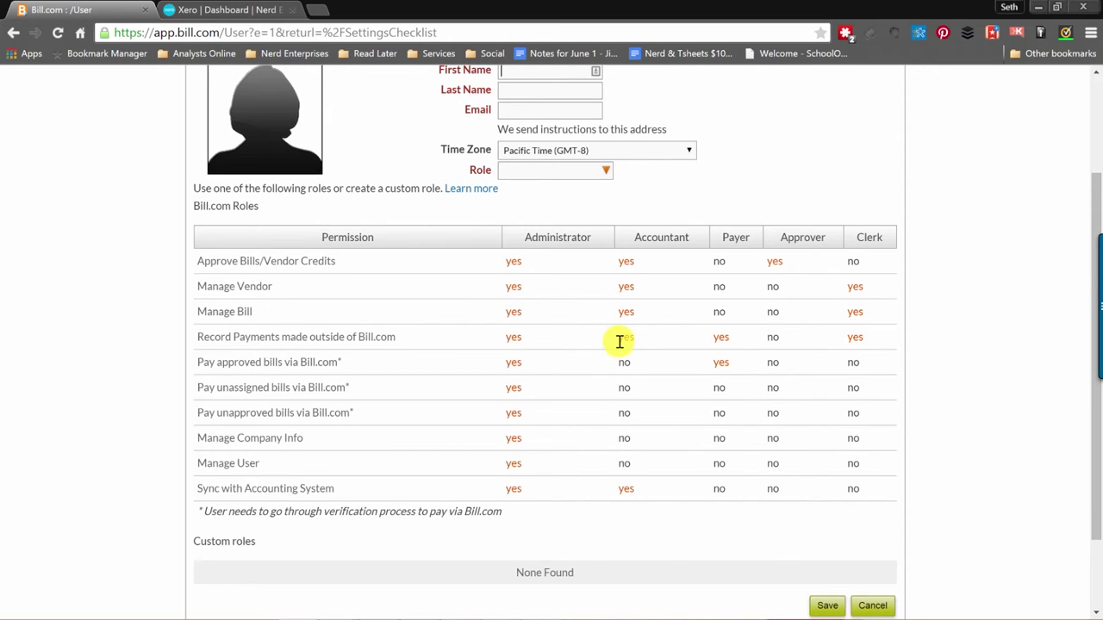
scroll(619, 341, "up", 2)
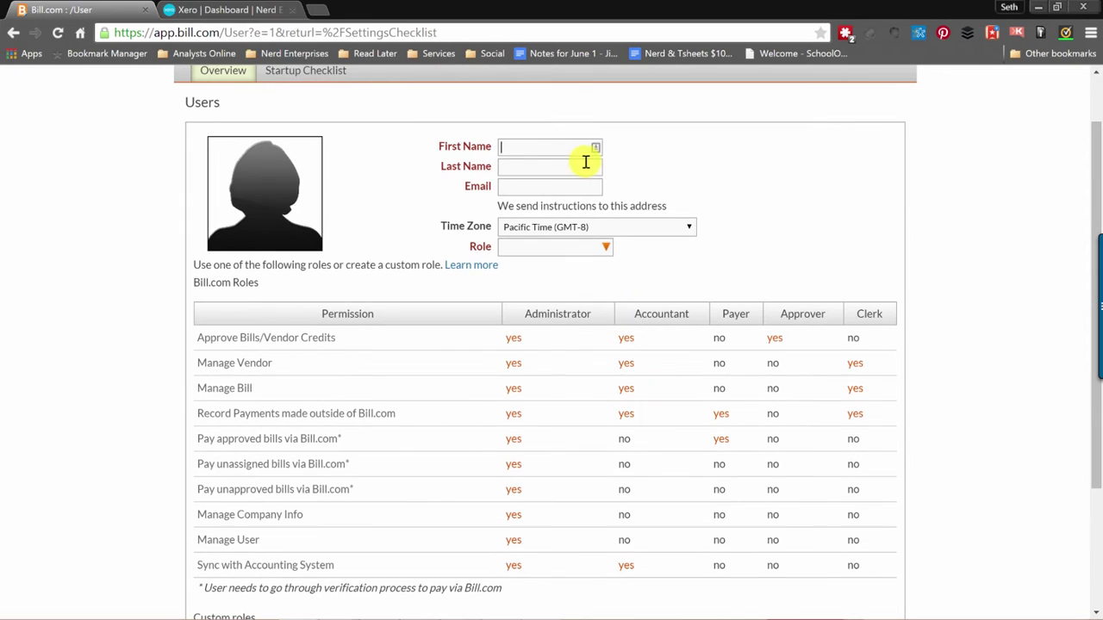
left_click(524, 148)
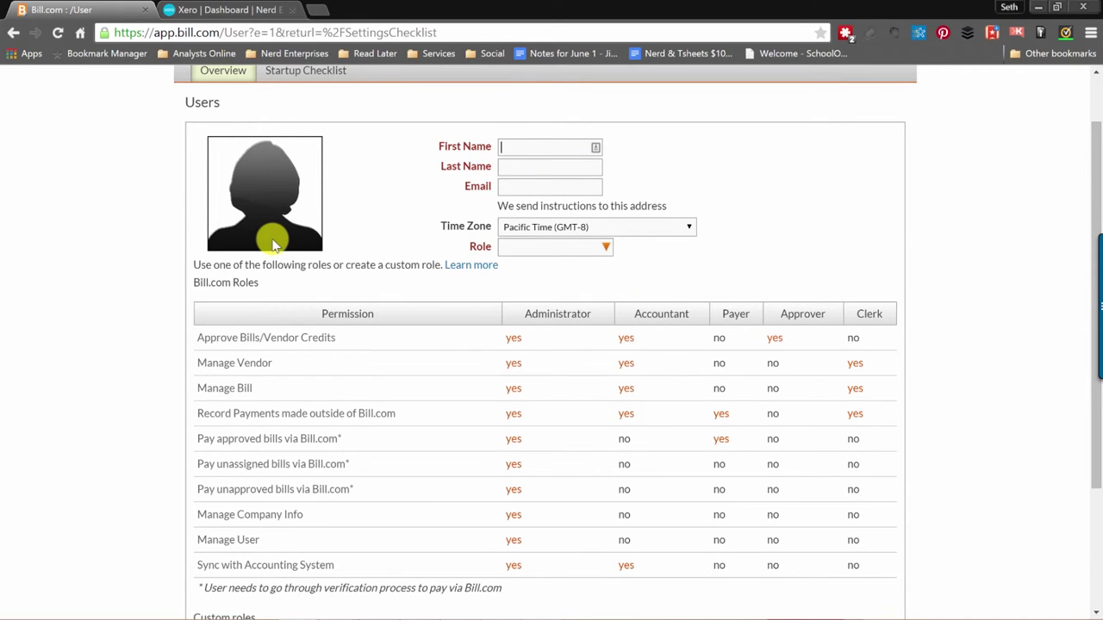
key("Tab")
key("Tab")
key("shift+Tab")
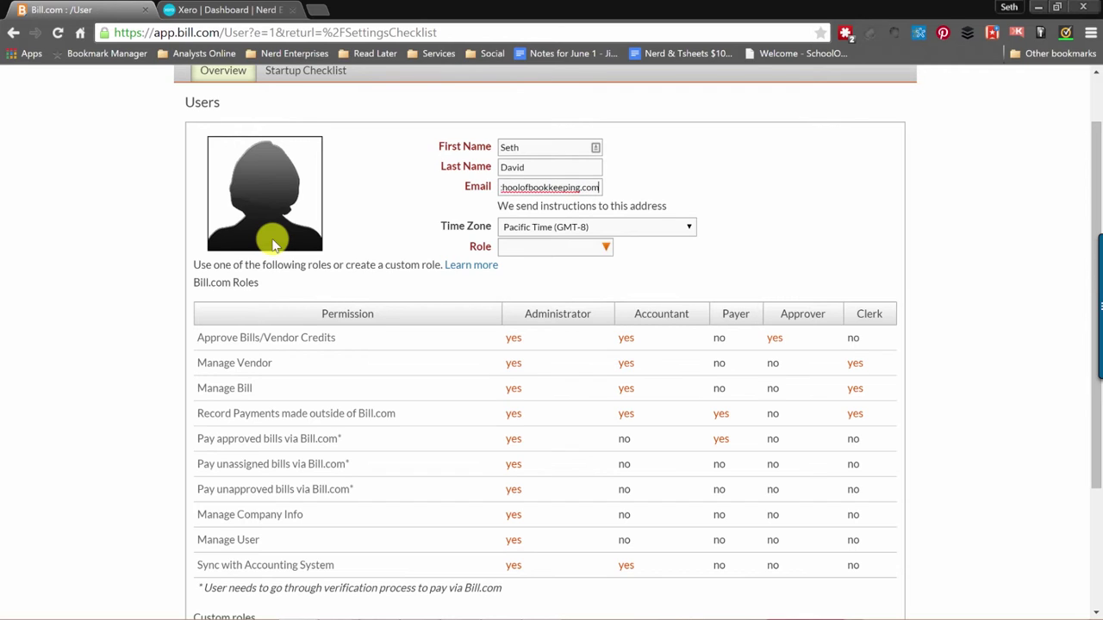
left_click(272, 244)
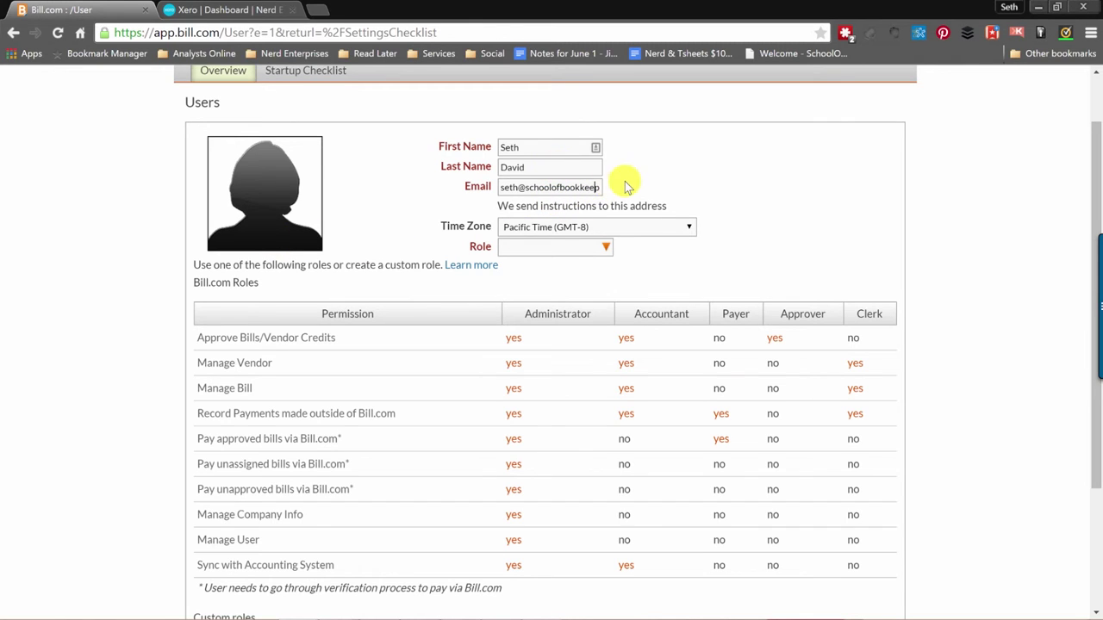
Assign the new user the Payer role.
left_click(607, 247)
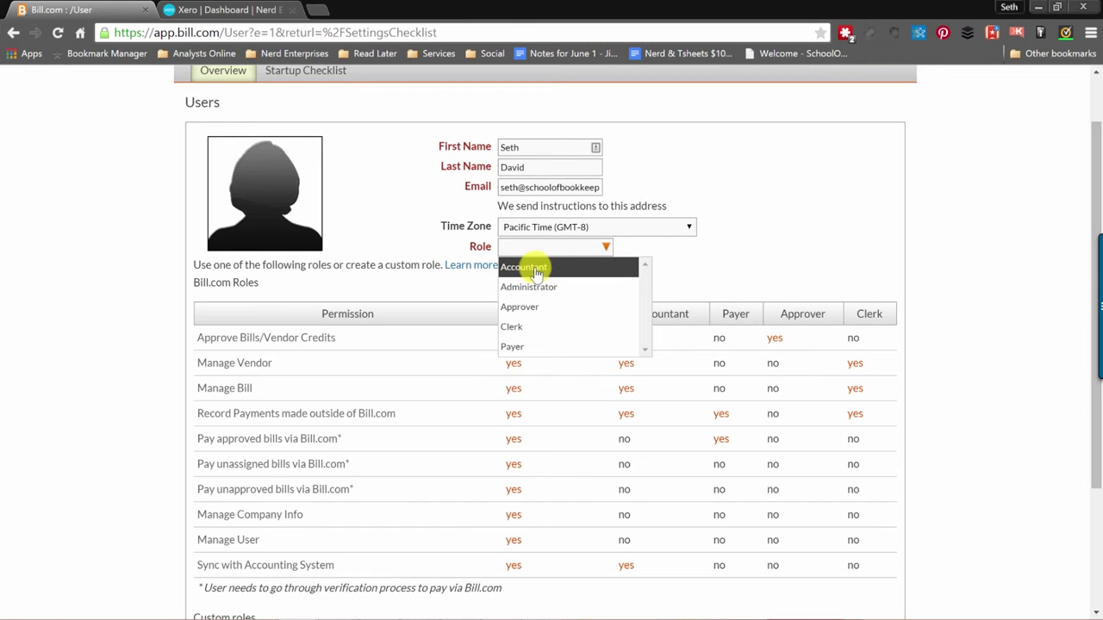
left_click(751, 252)
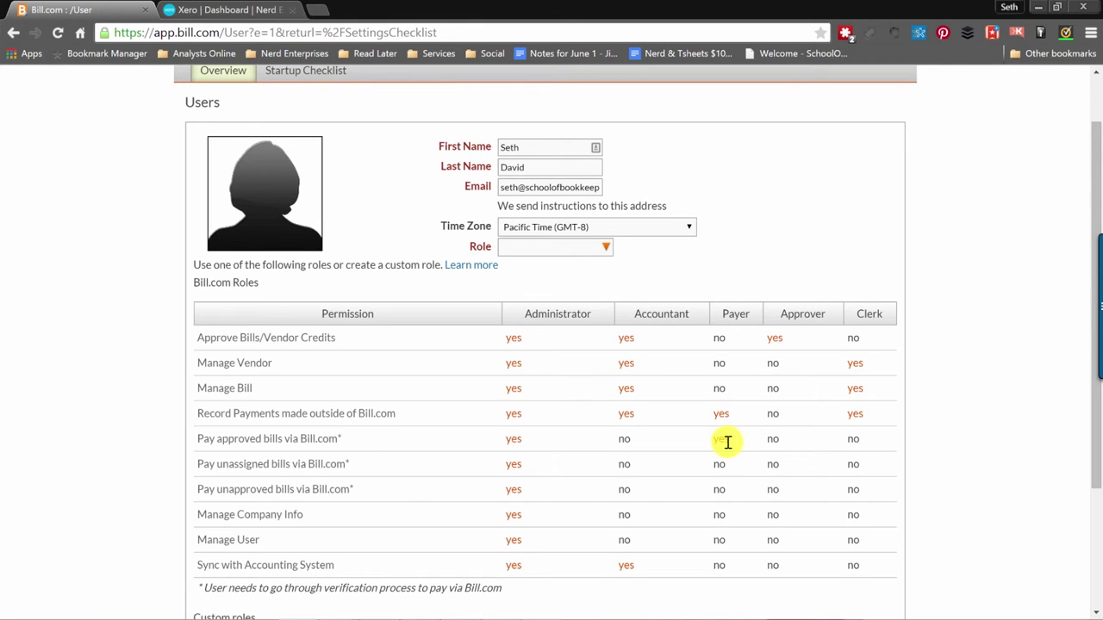
double_click(722, 440)
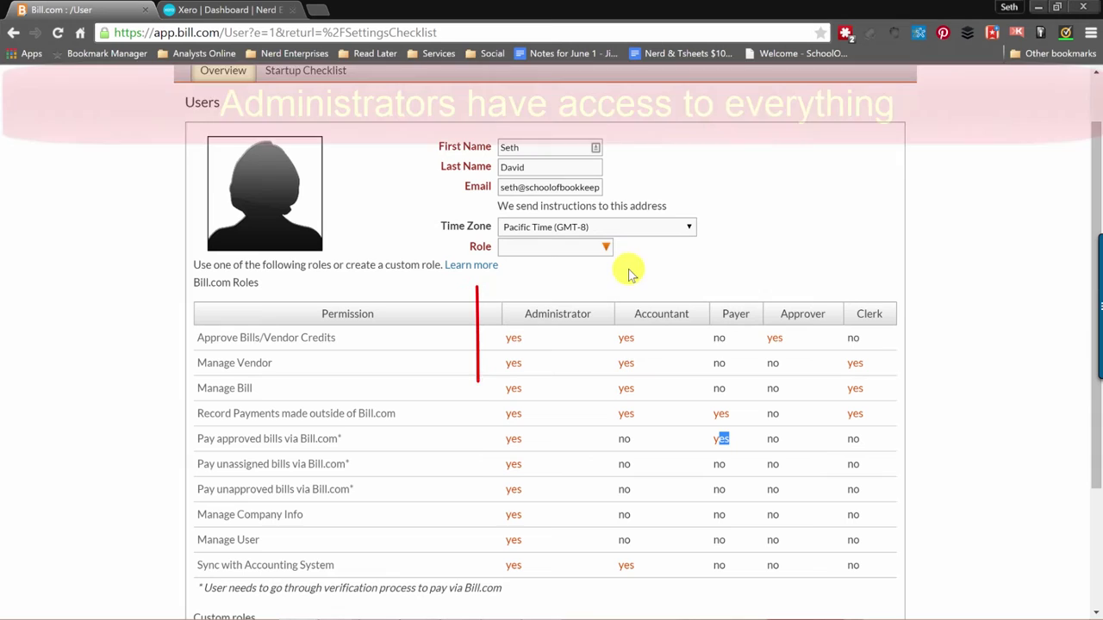
left_click(605, 249)
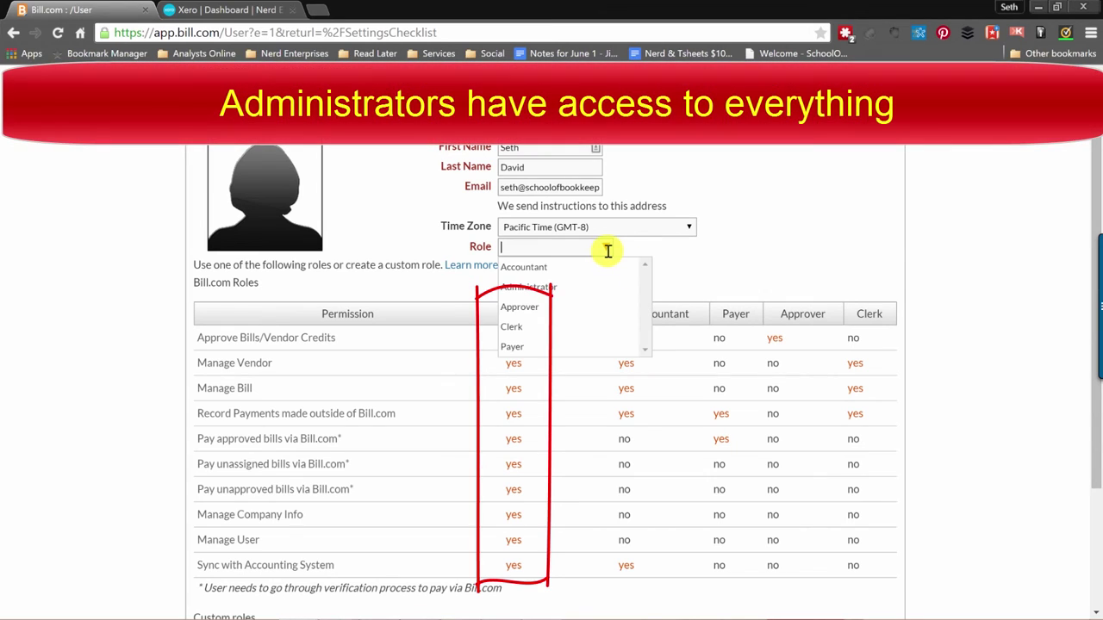
left_click(534, 343)
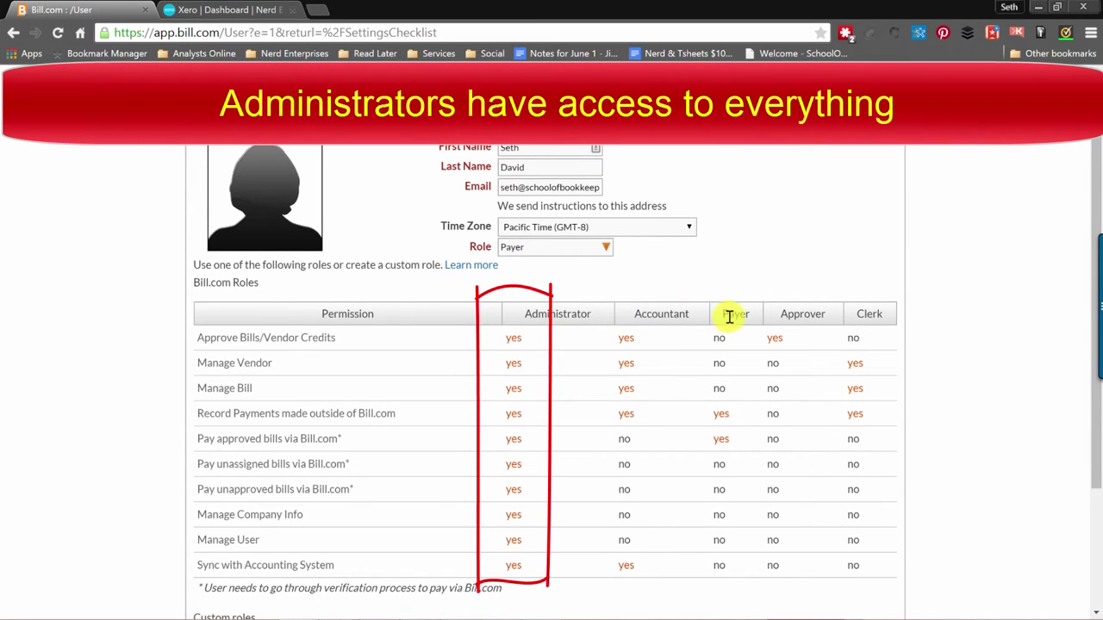
scroll(935, 284, "down", 2)
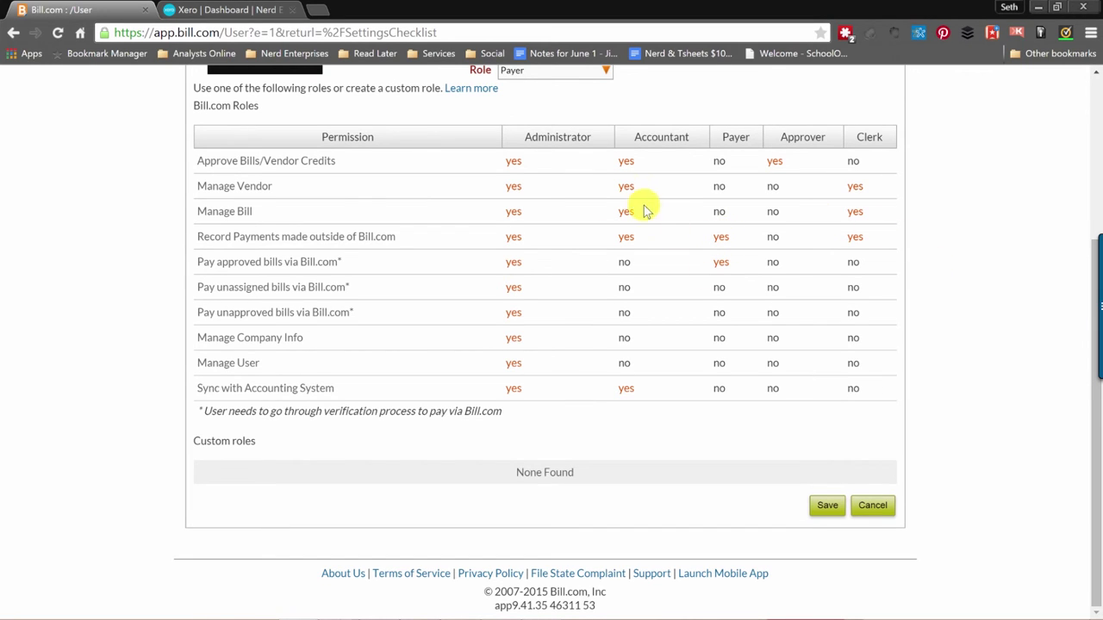
Save the Payer user, then save notifications for bills ready to pay, shared notes and a daily summary.
left_click(824, 507)
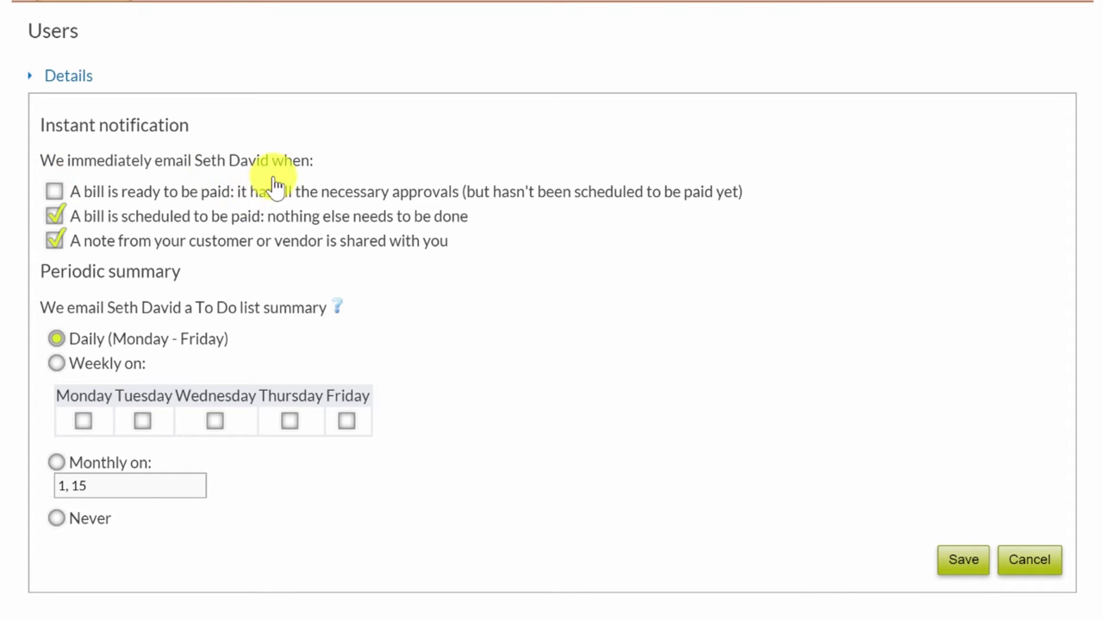
left_click(55, 193)
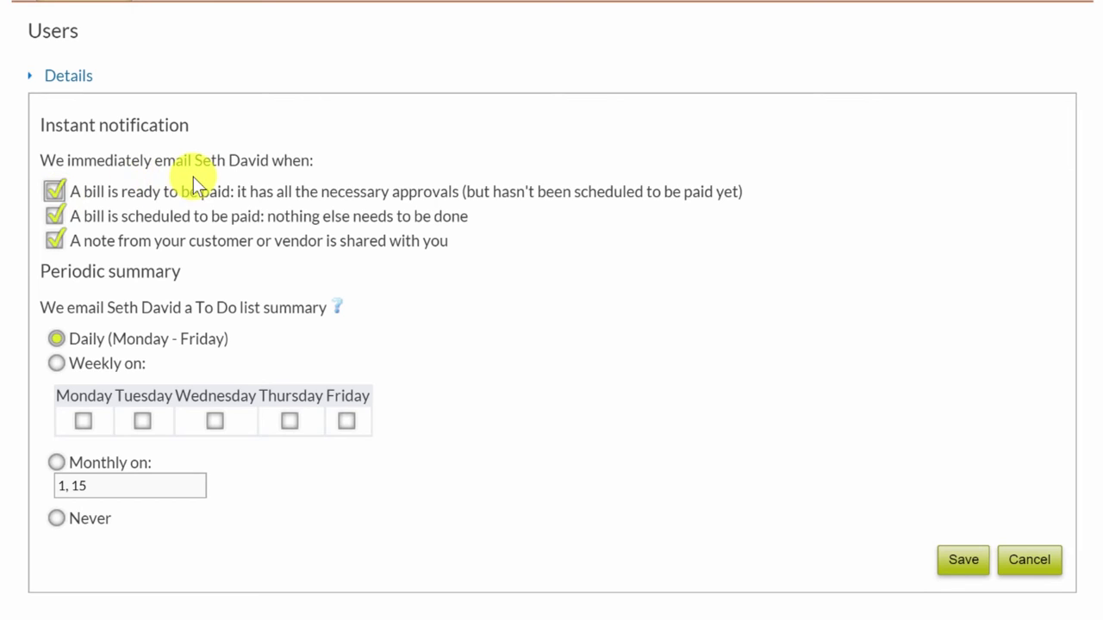
scroll(246, 198, "down", 1)
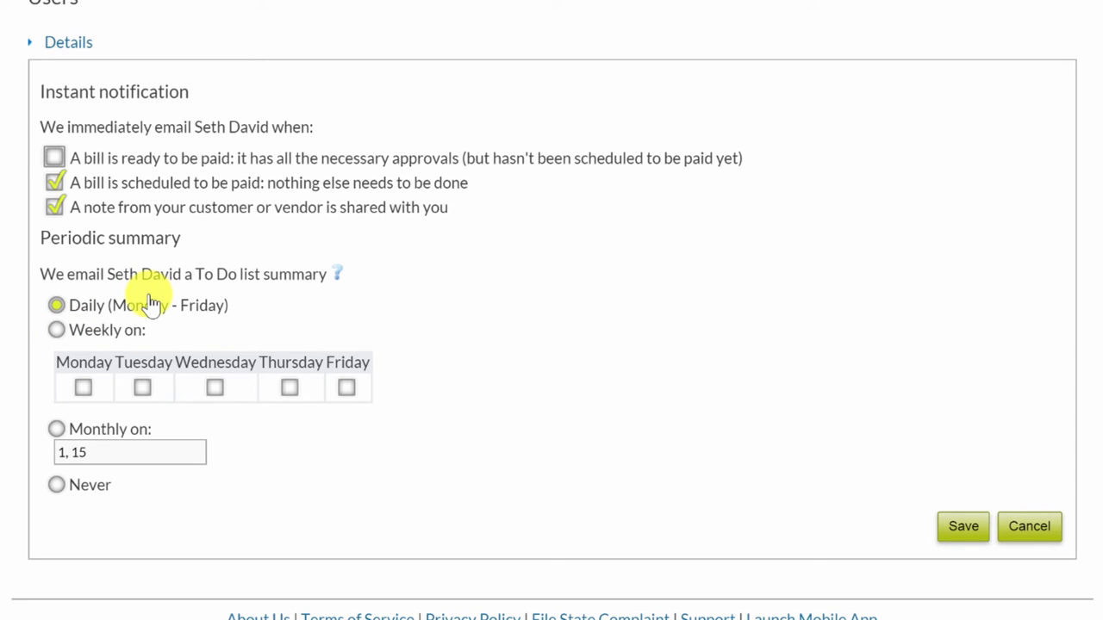
left_click(971, 515)
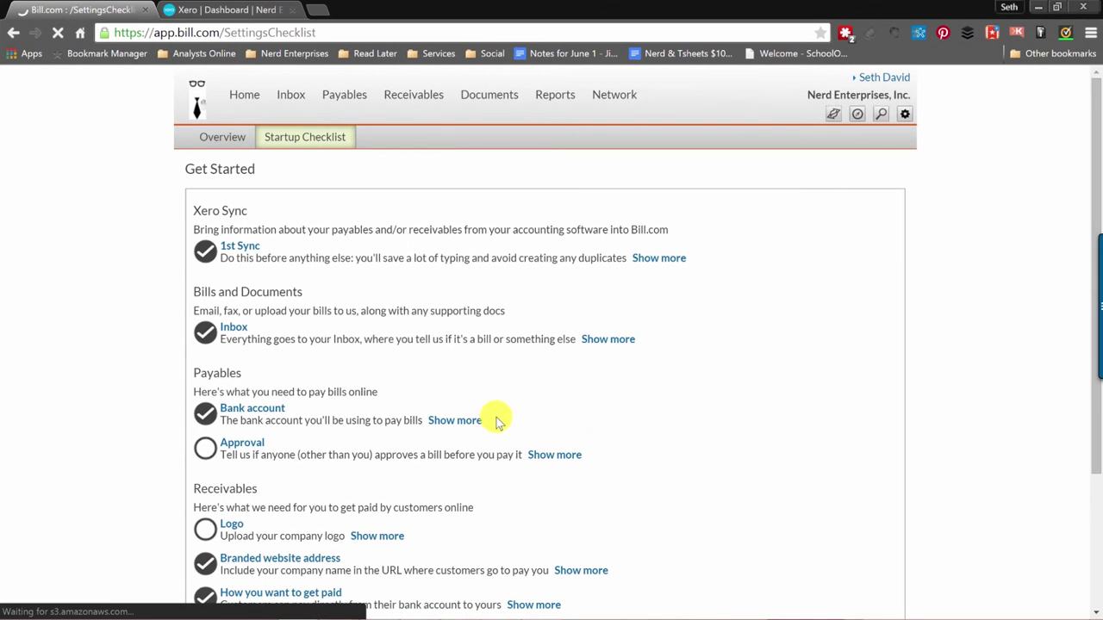
Scroll the Startup Checklist to confirm the employees, co-workers and accountants item is ticked.
scroll(497, 419, "down", 2)
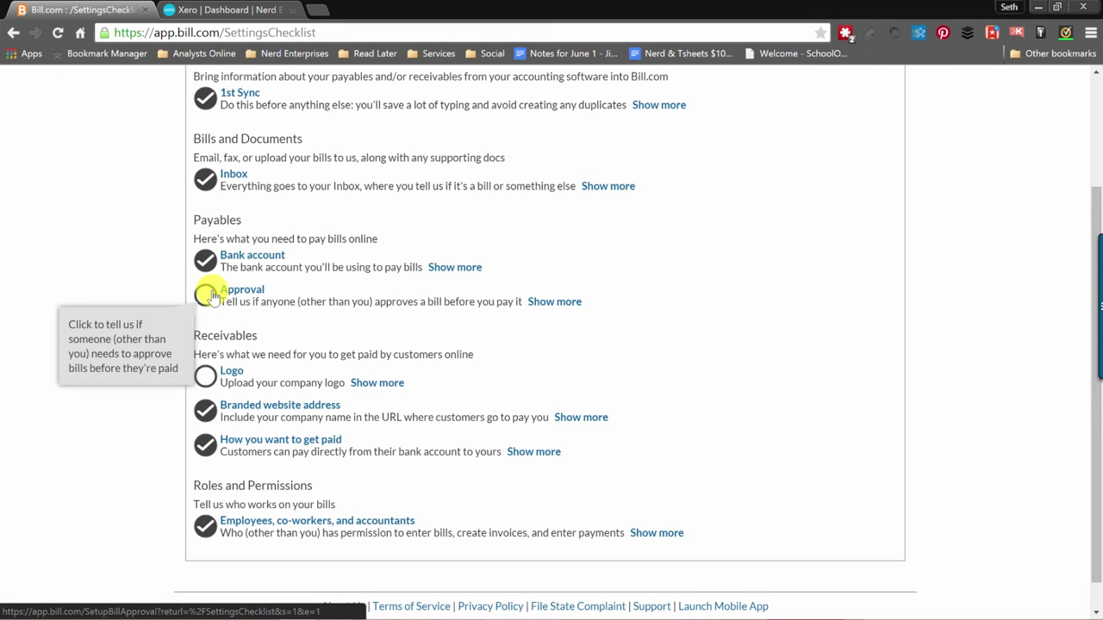
scroll(301, 301, "up", 2)
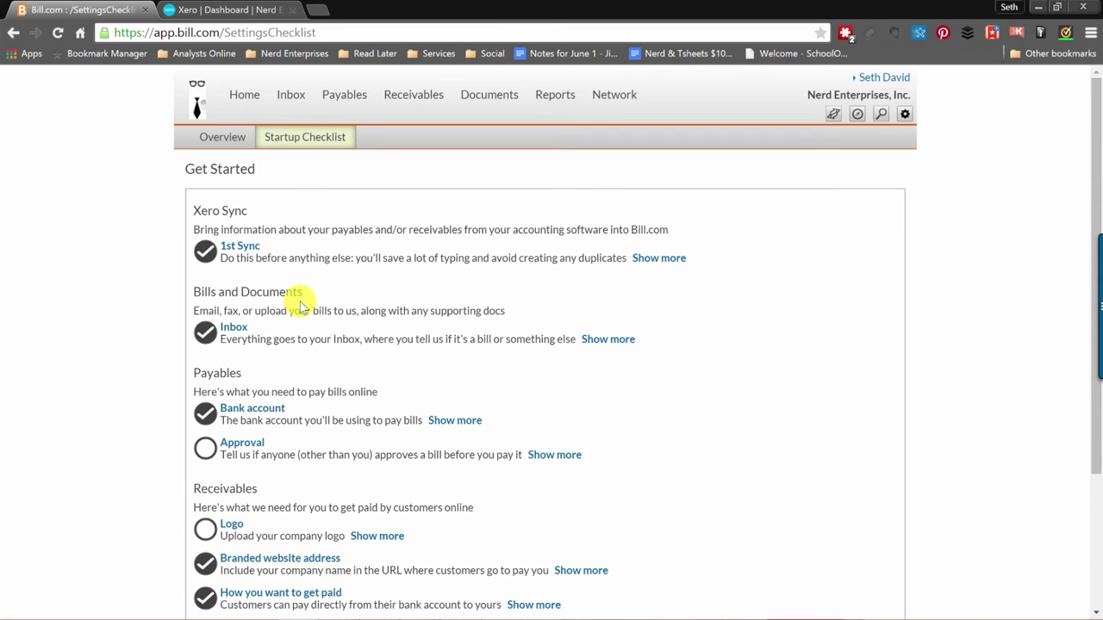
scroll(303, 317, "down", 2)
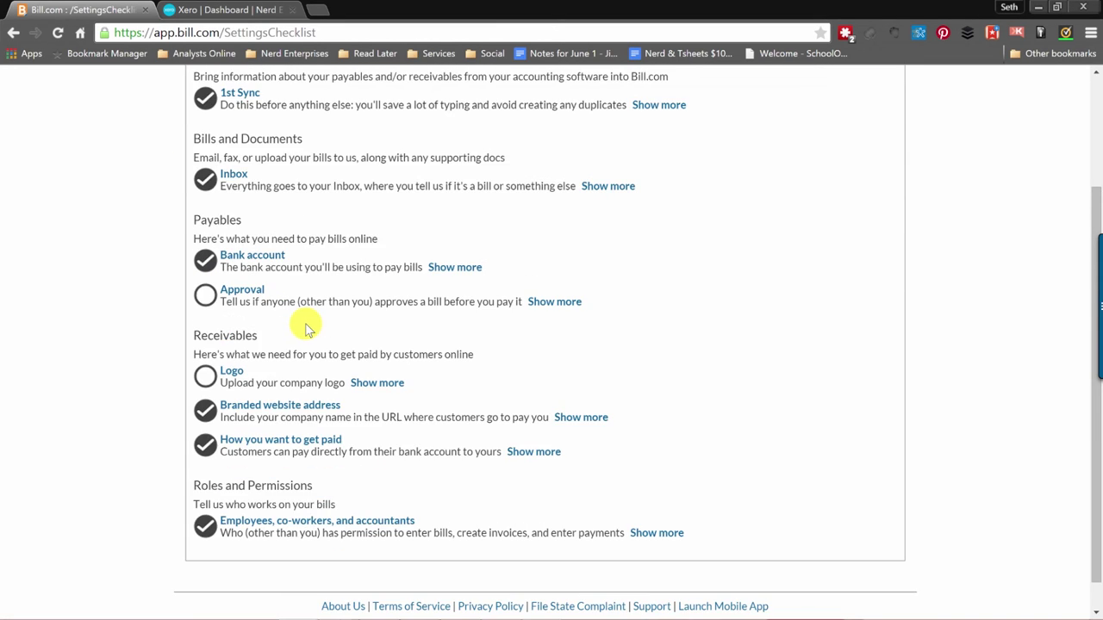
scroll(307, 328, "up", 2)
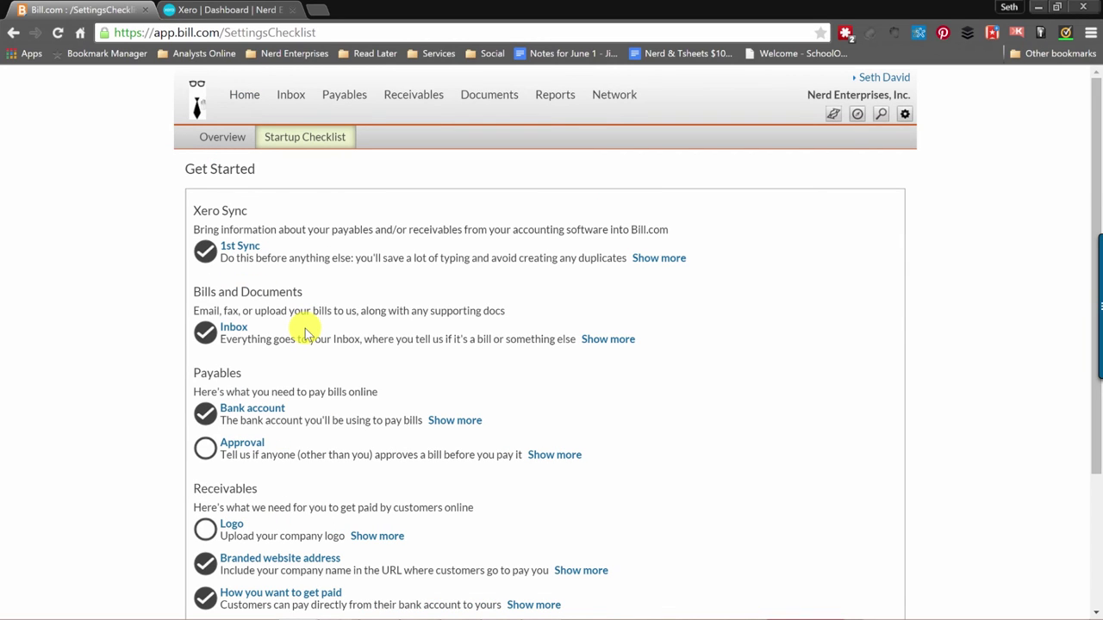